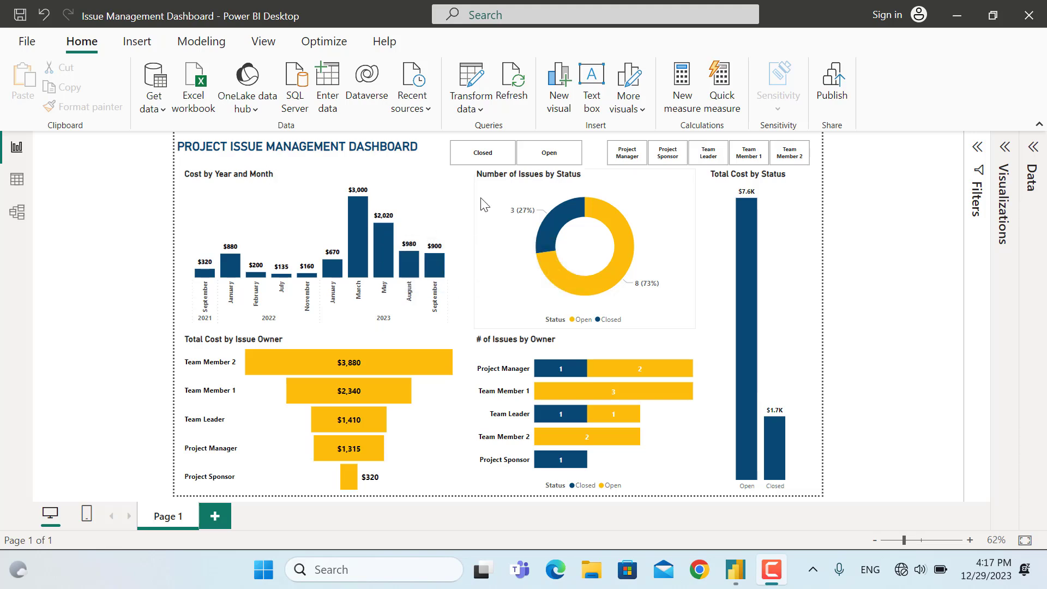
# - Cross-filter the dashboard by March 2023, Closed, Open and Project Manager, clearing each filter
pyautogui.click(360, 224)
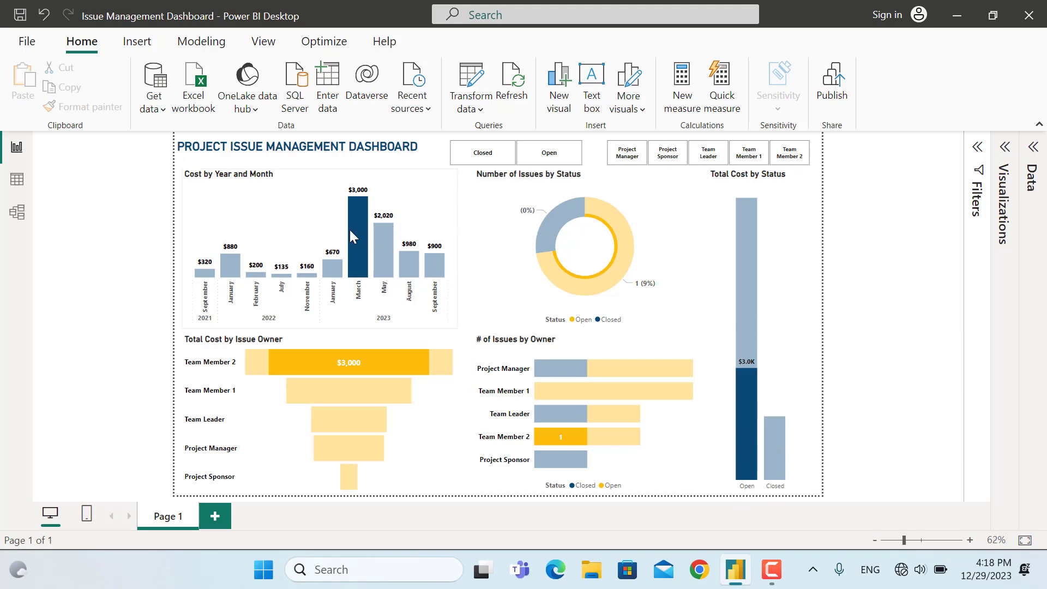
pyautogui.click(312, 238)
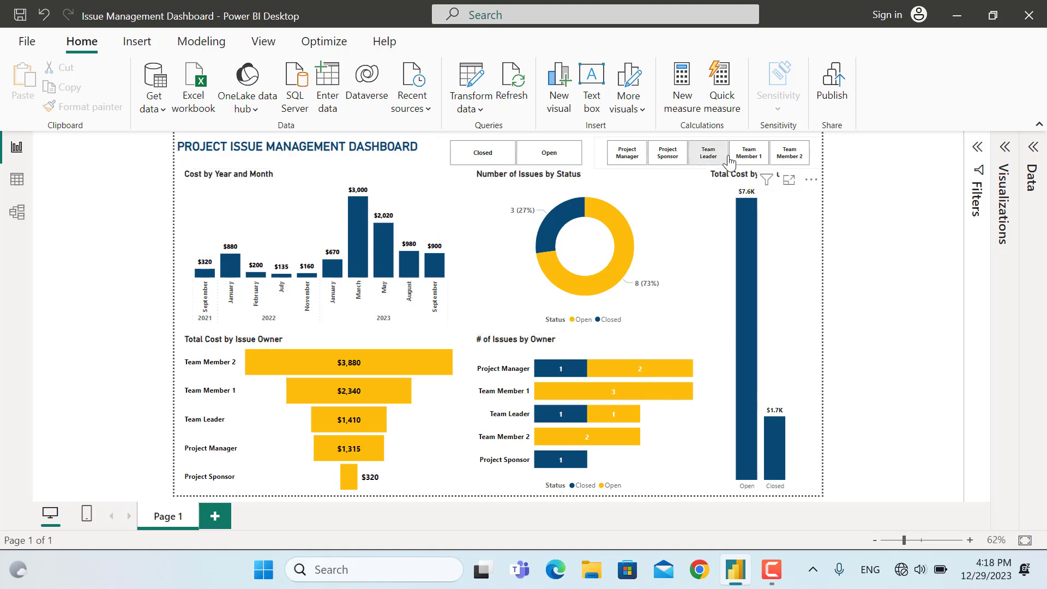
pyautogui.click(480, 163)
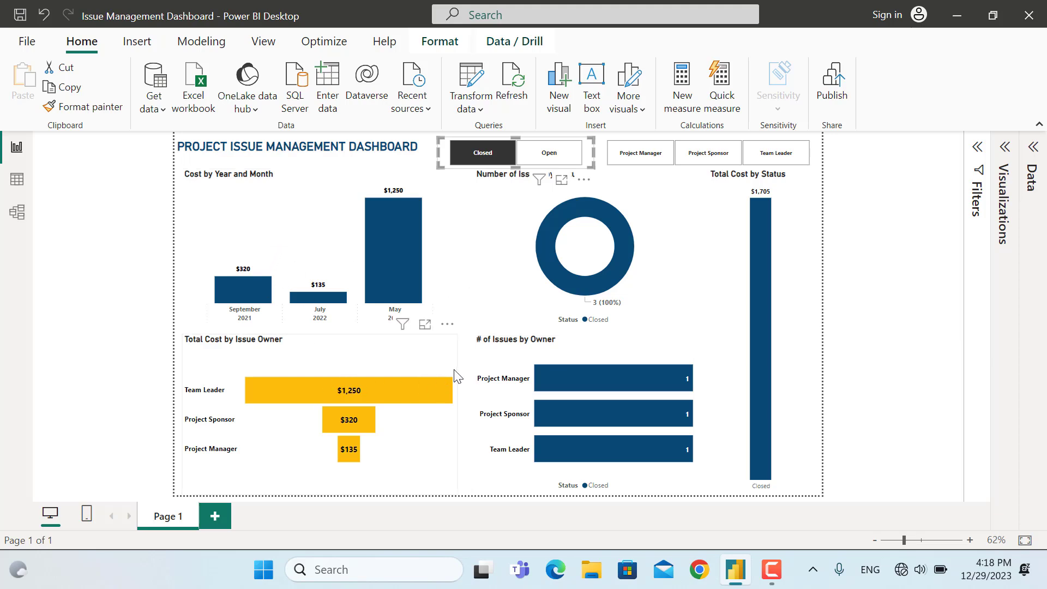
pyautogui.click(565, 156)
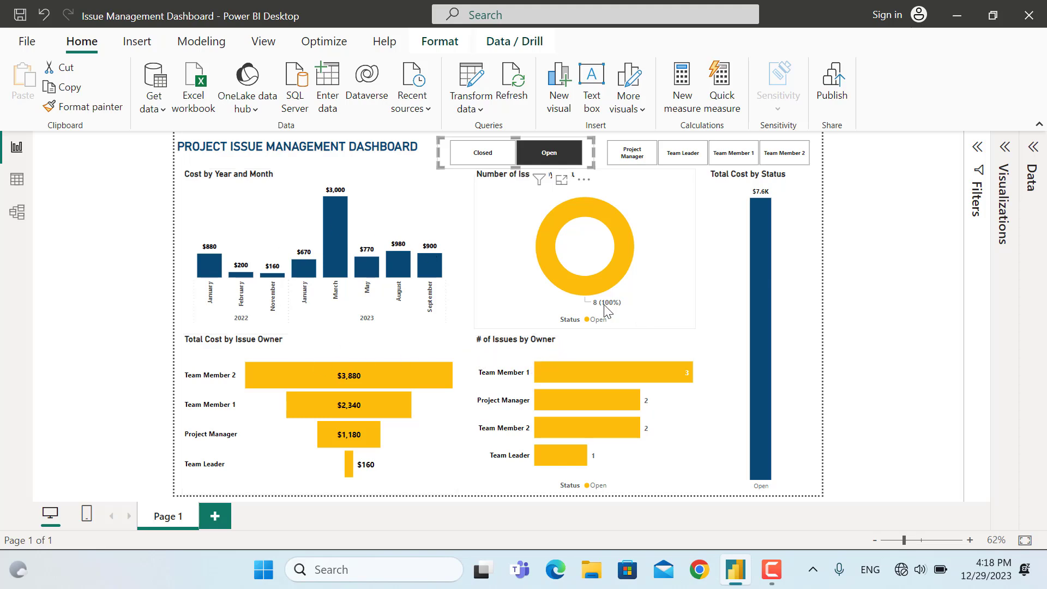
pyautogui.click(555, 155)
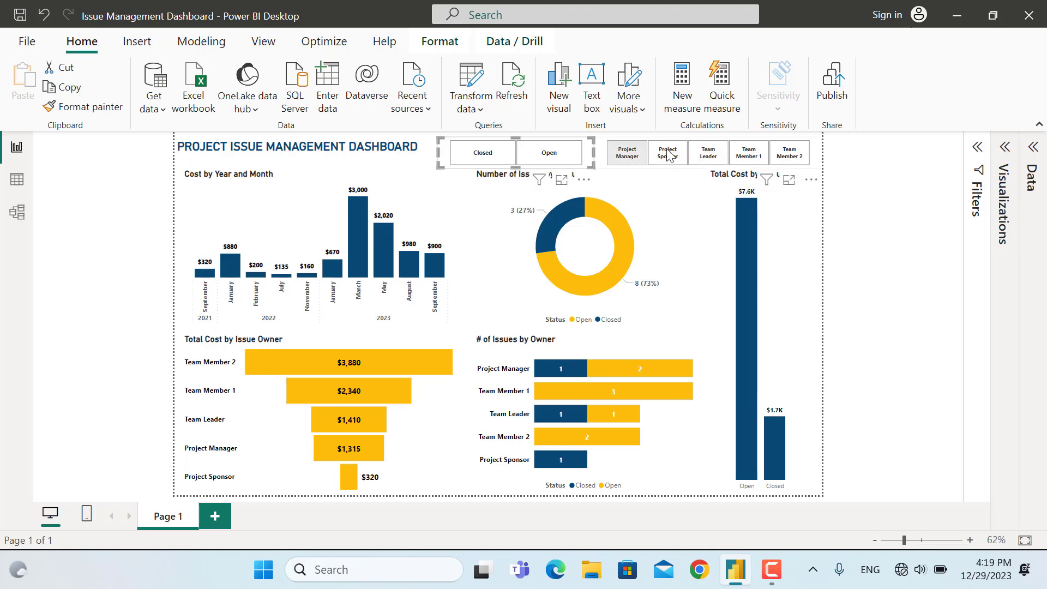
pyautogui.click(626, 158)
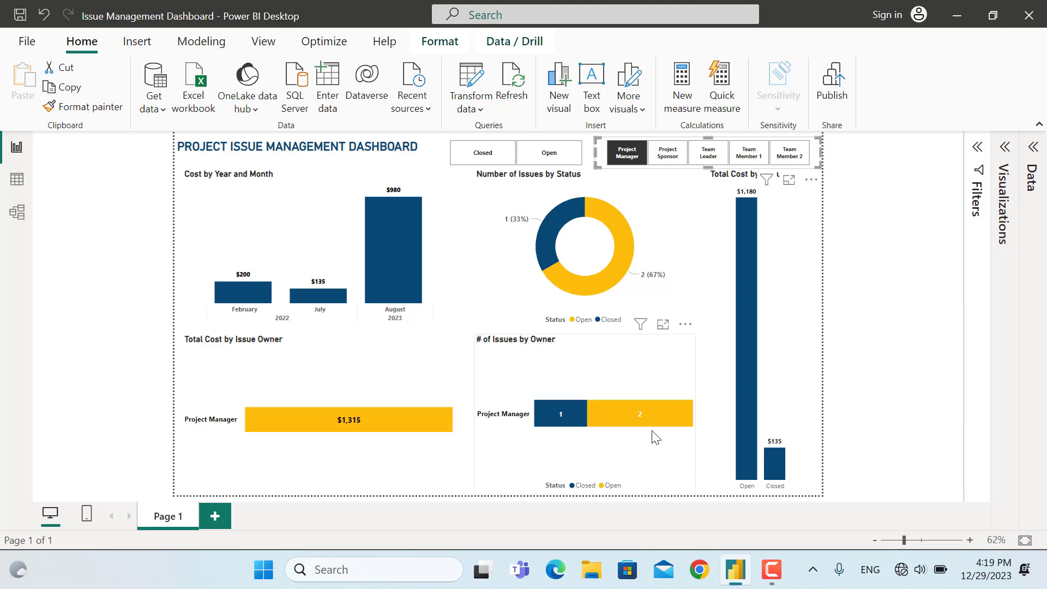
pyautogui.click(627, 155)
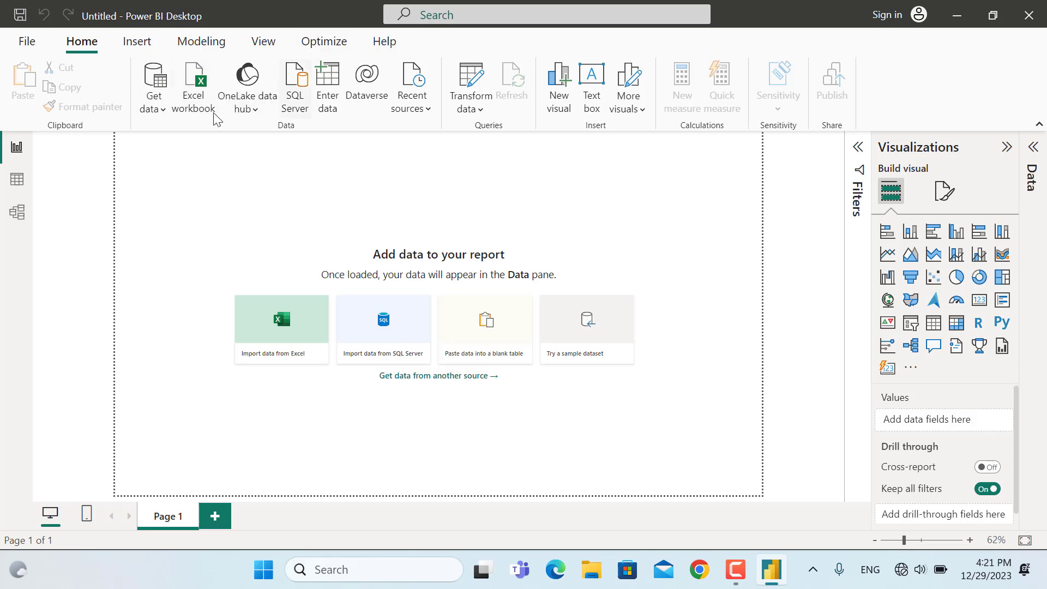
# - Load the Issue_Costs table from Desktop\Issues_Costs.xlsx into the report
pyautogui.click(430, 109)
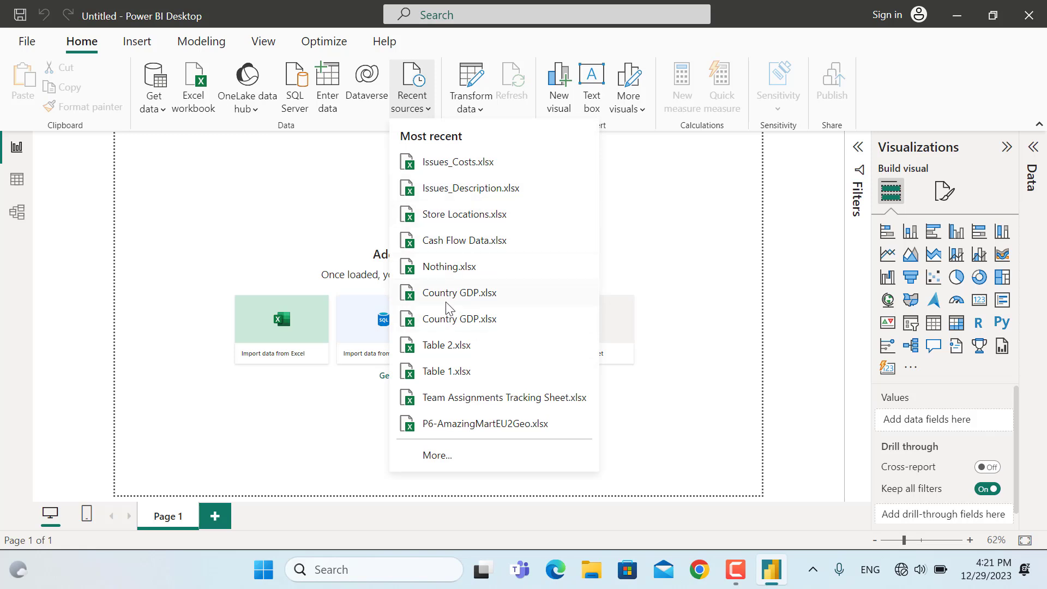
pyautogui.click(163, 112)
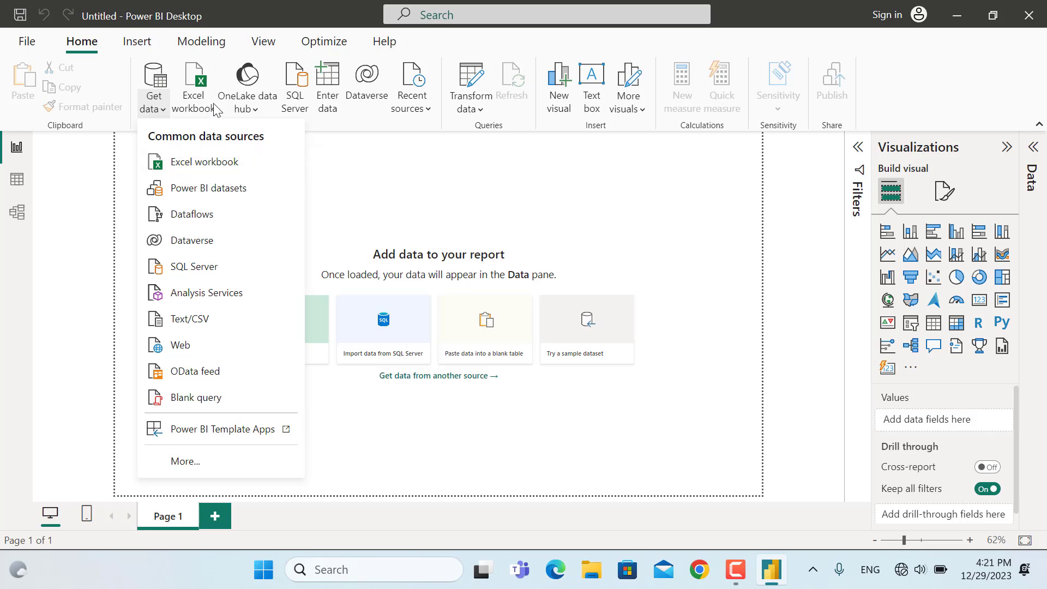
pyautogui.click(203, 87)
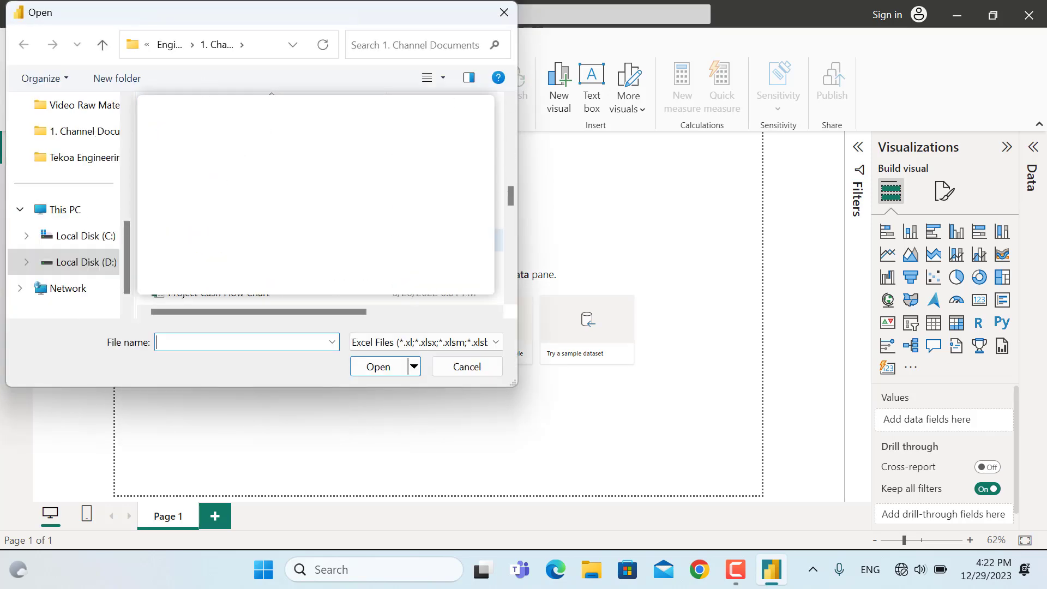
pyautogui.scroll(5, 61, 228)
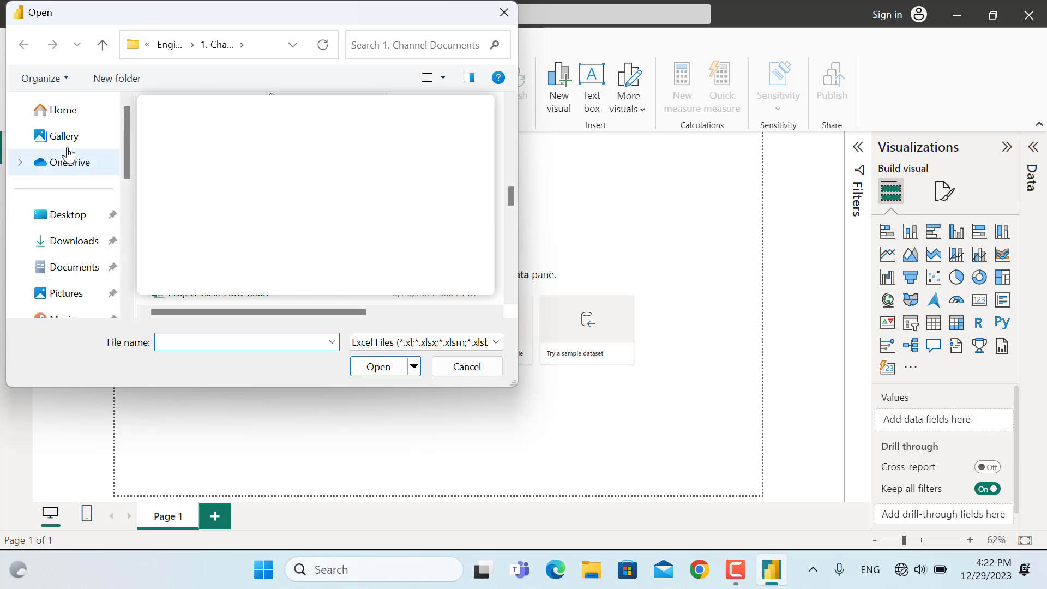
pyautogui.click(60, 224)
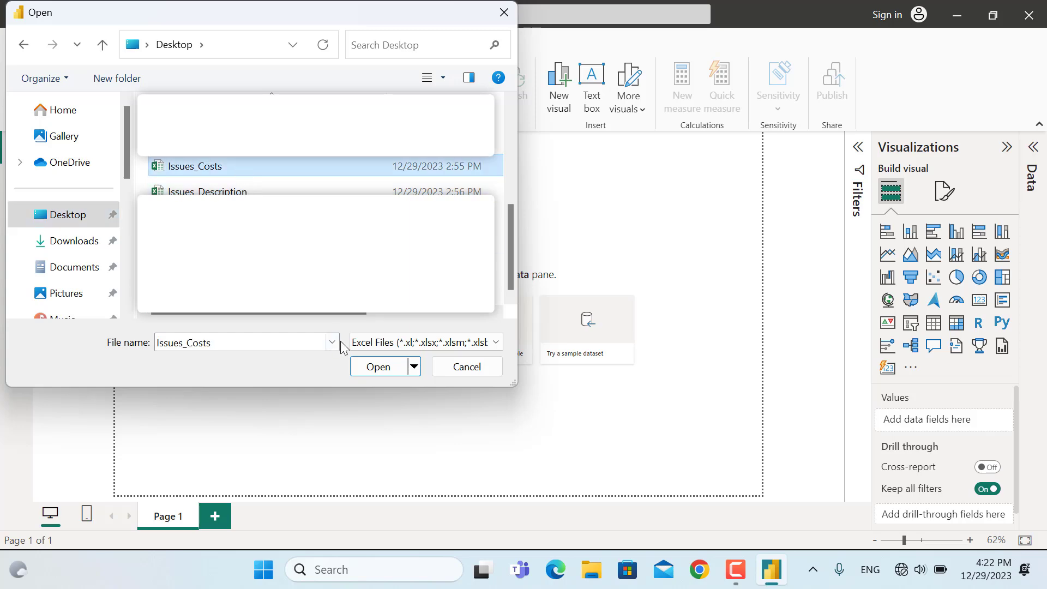
pyautogui.click(379, 370)
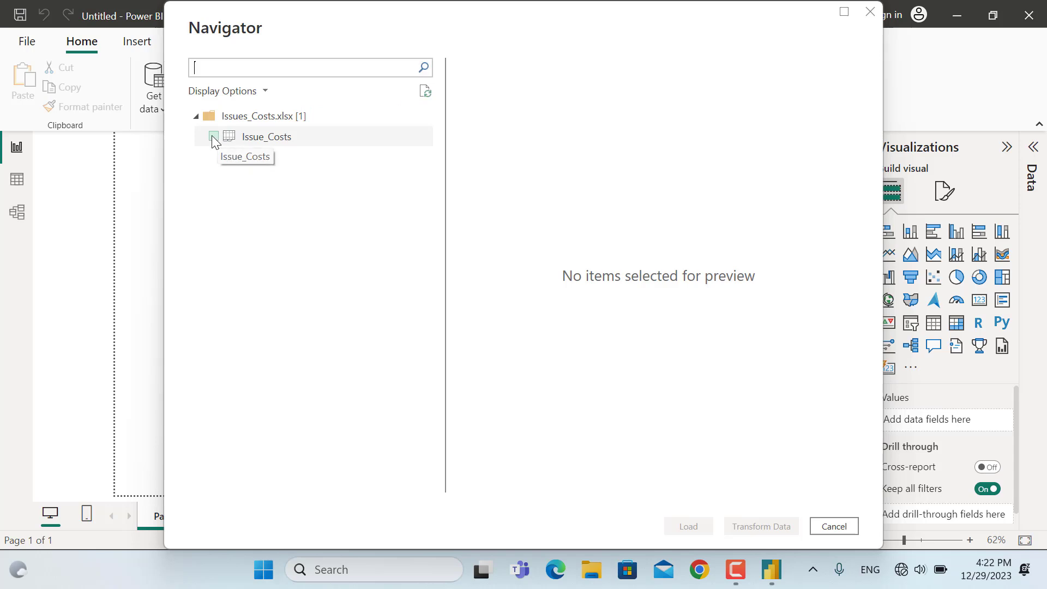
pyautogui.click(213, 137)
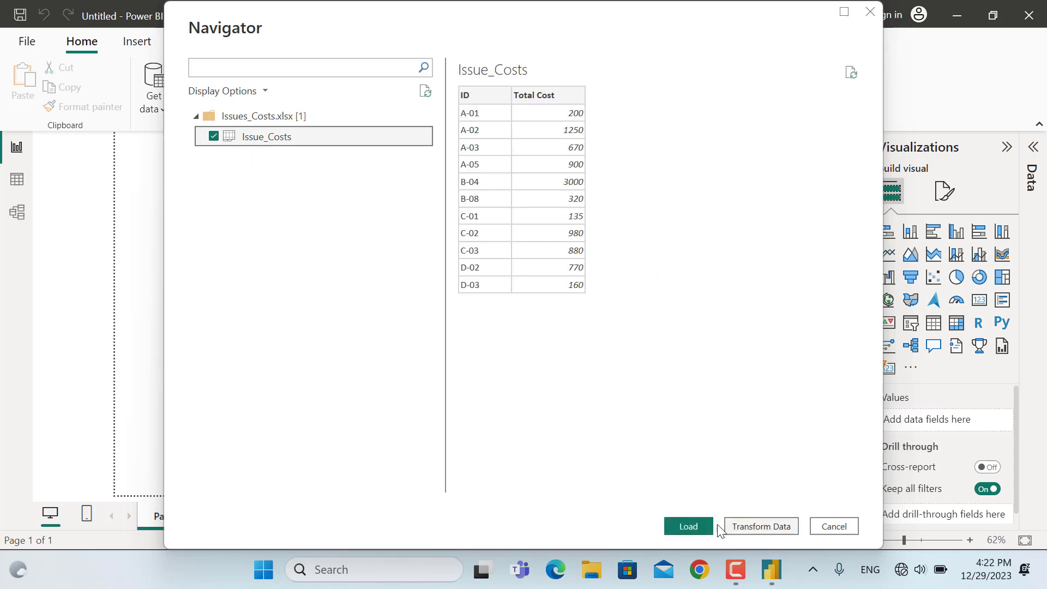
pyautogui.click(701, 525)
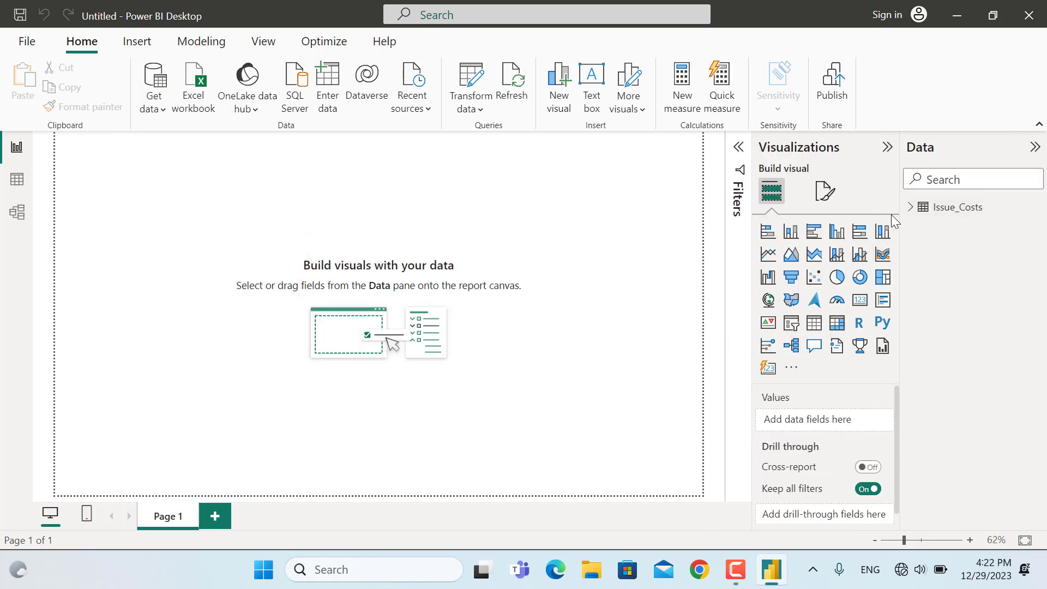
# - Open the Issue_Details table from Issues_Description.xlsx in Power Query Editor for transforming
pyautogui.click(205, 85)
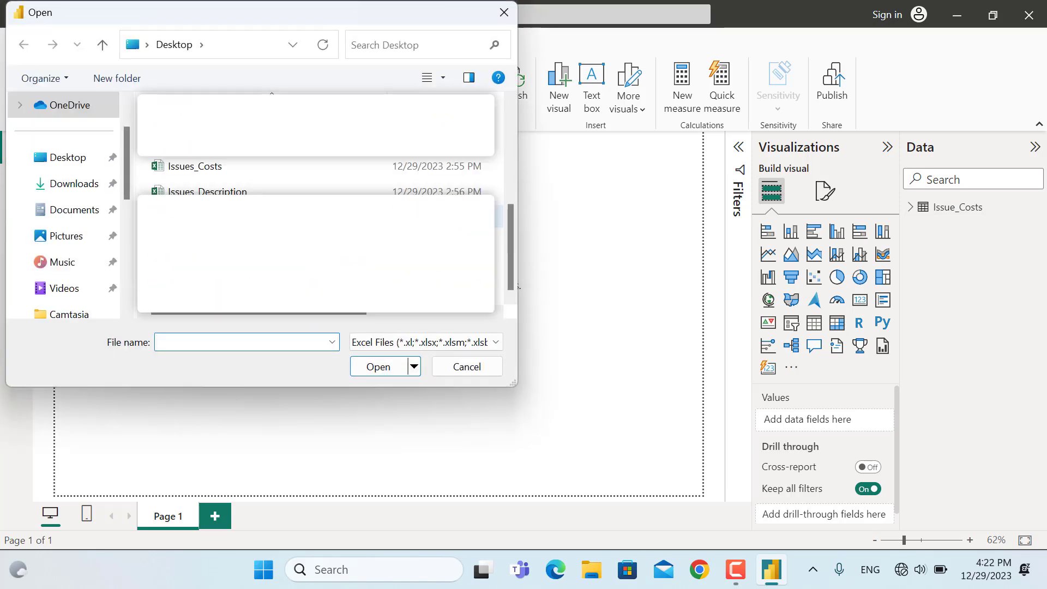
pyautogui.click(208, 191)
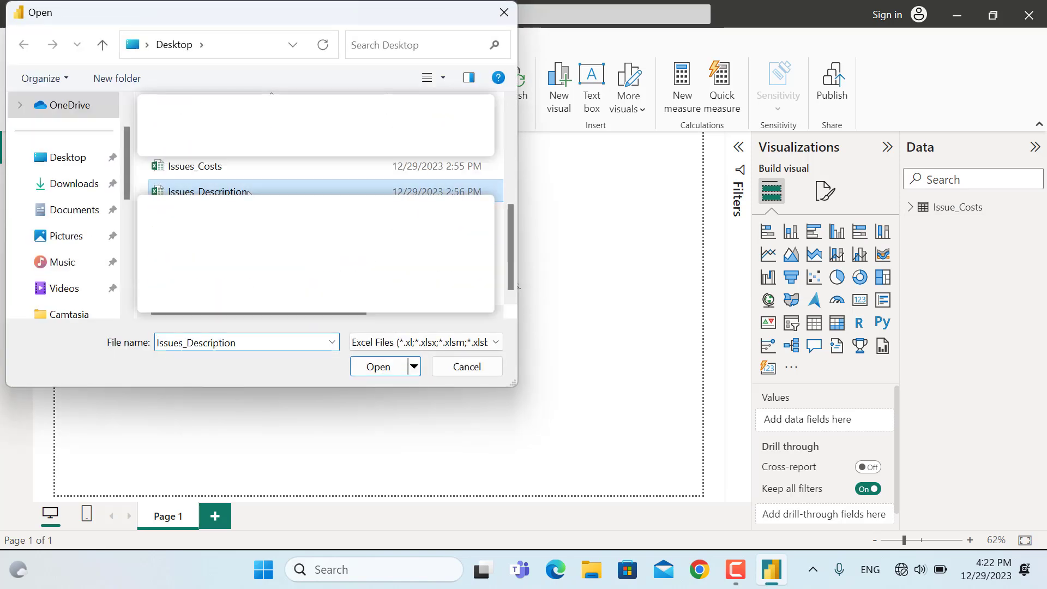
pyautogui.click(379, 368)
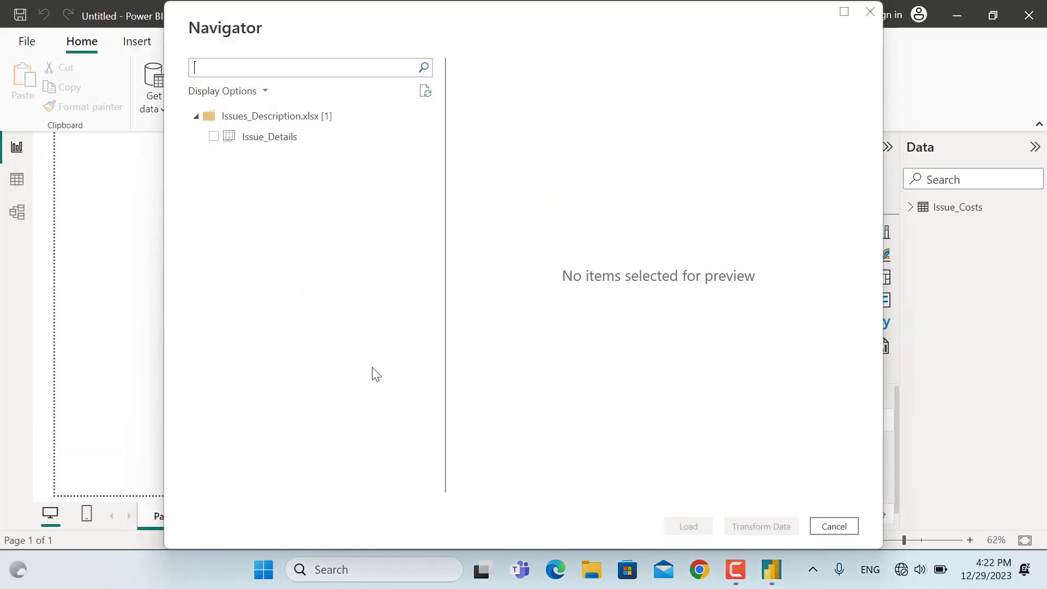
pyautogui.click(215, 140)
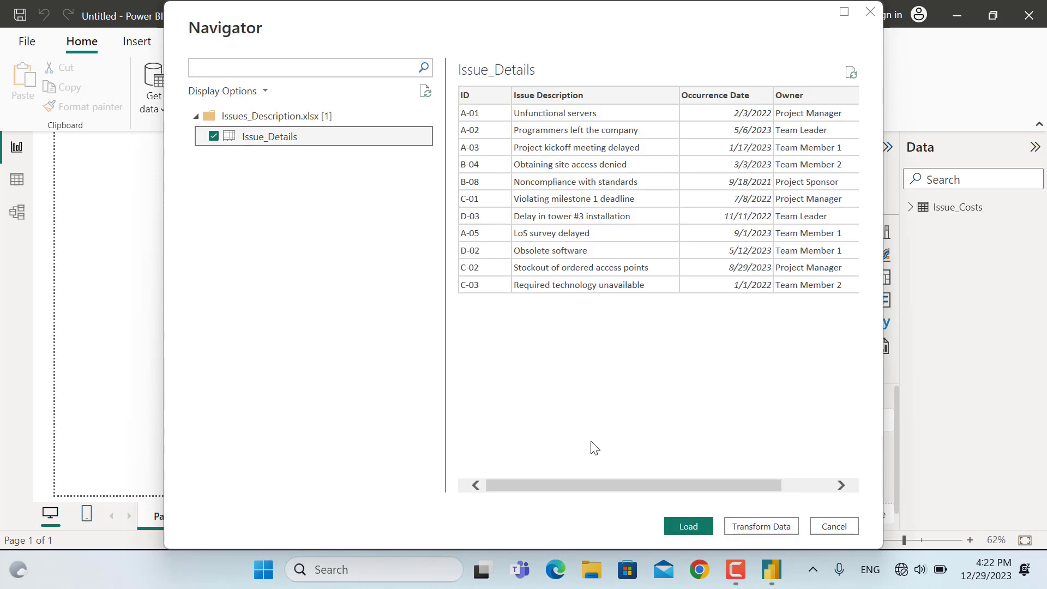
pyautogui.click(743, 530)
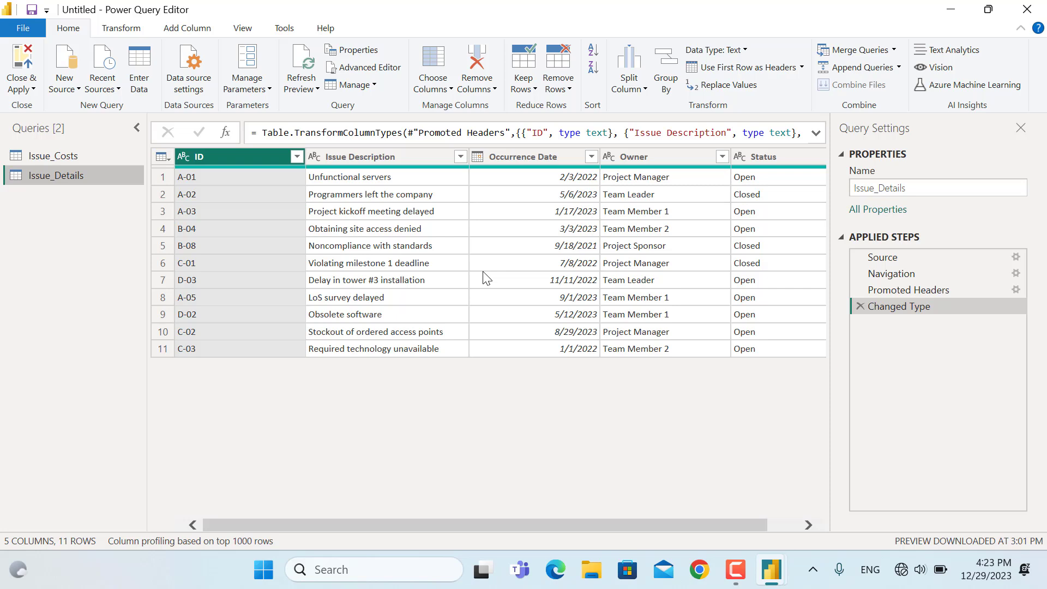
# - Change Issue_Costs' Total Cost column to Fixed decimal number, added as a new step
pyautogui.hscroll(1, 486, 277)
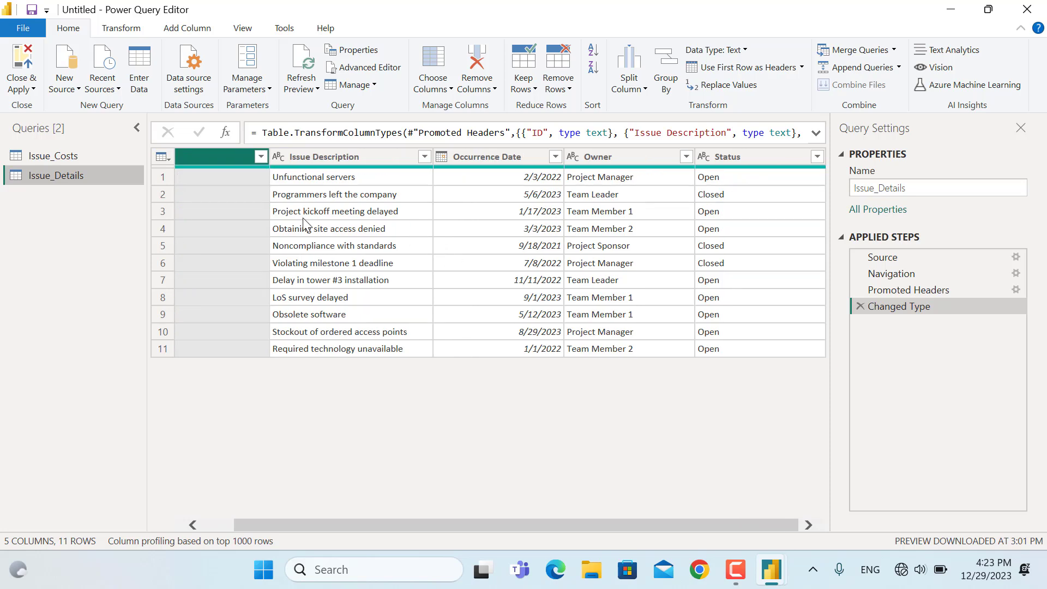
pyautogui.hscroll(-1, 303, 223)
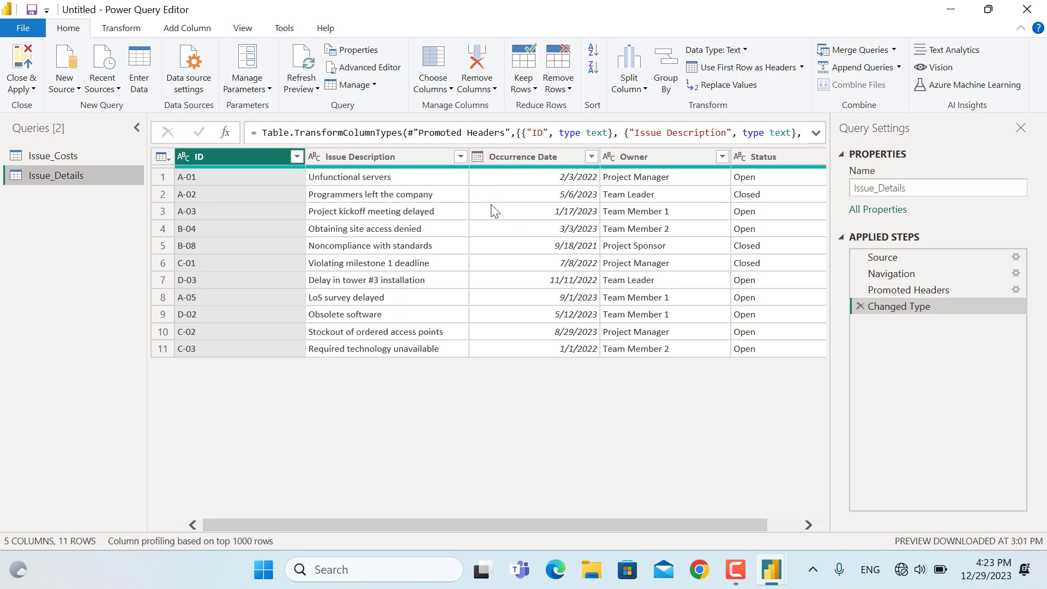
pyautogui.click(72, 160)
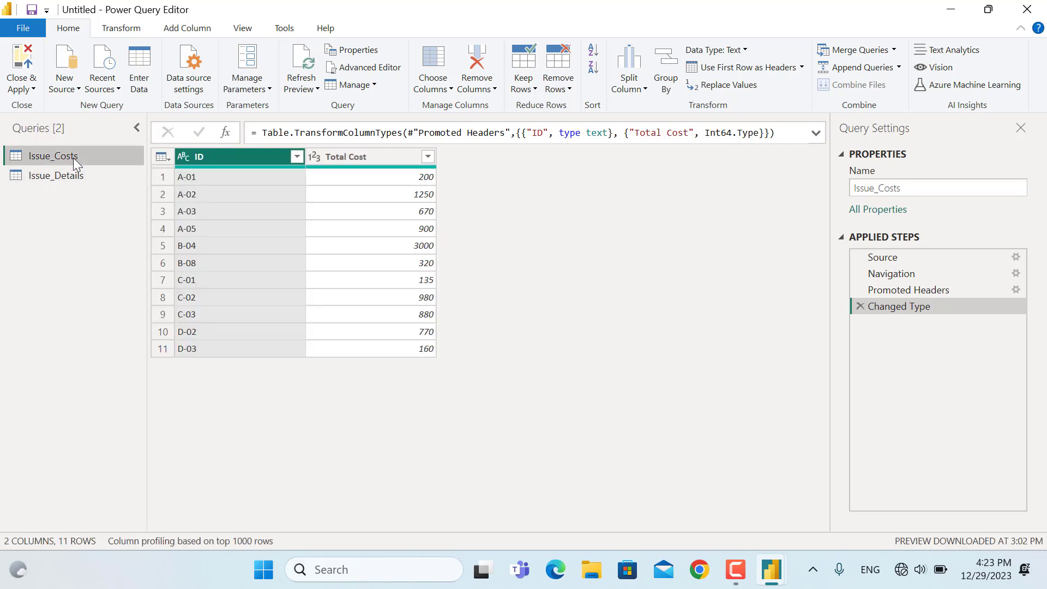
pyautogui.click(326, 158)
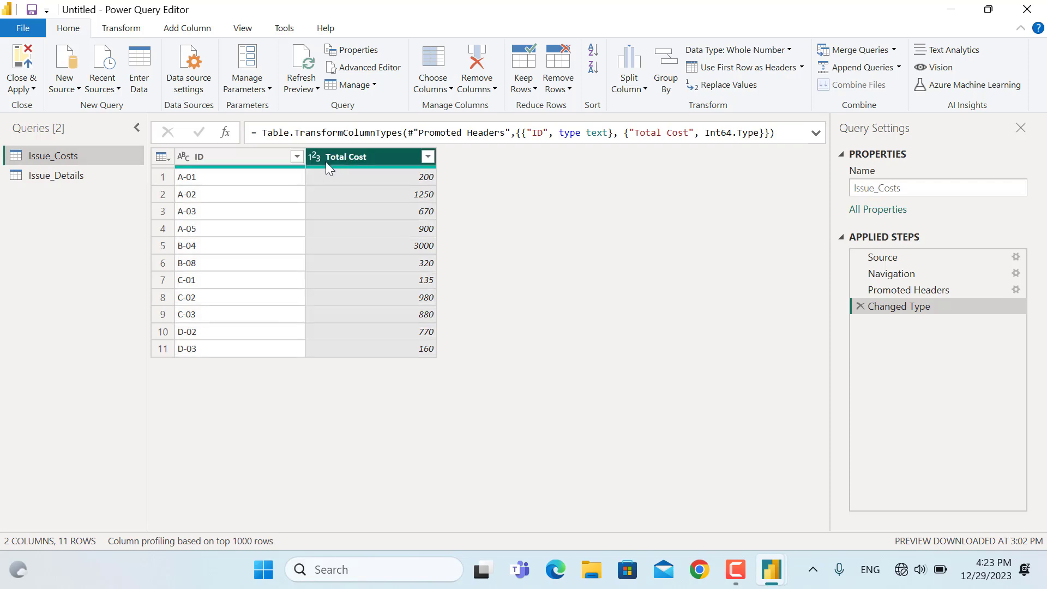
pyautogui.click(316, 158)
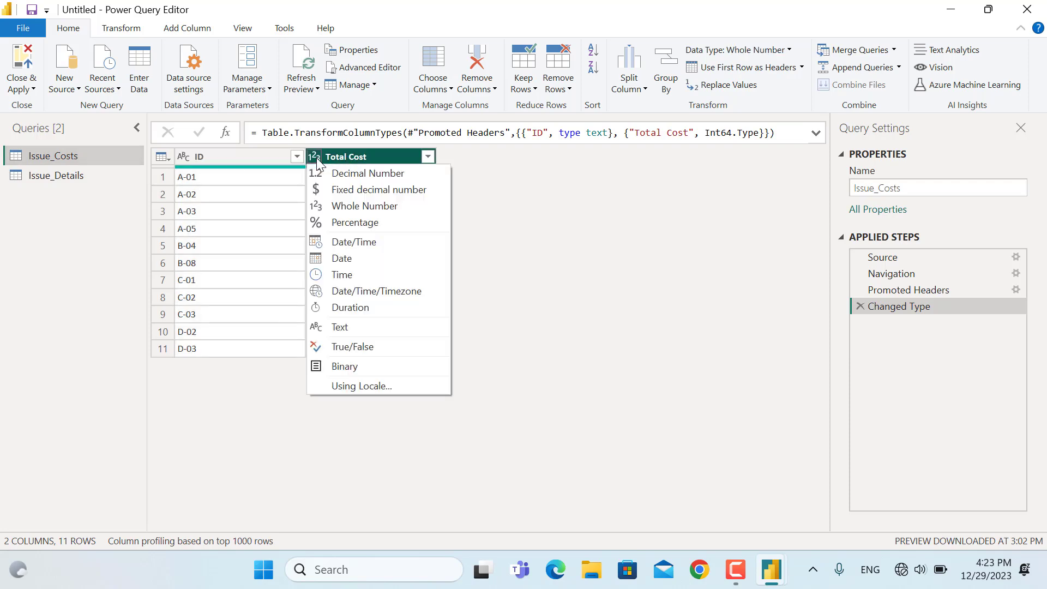
pyautogui.click(332, 188)
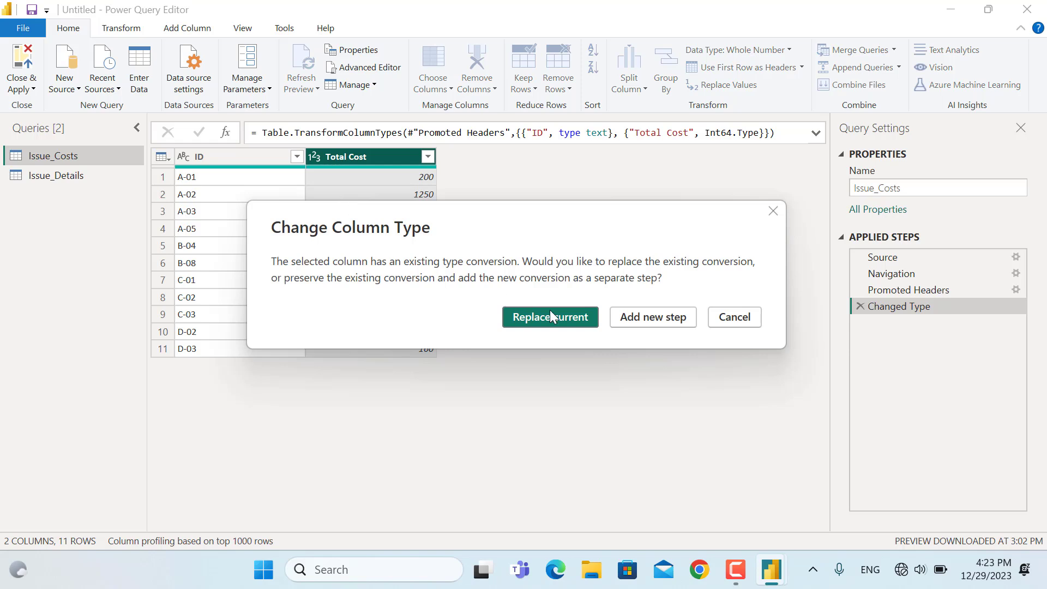
pyautogui.click(655, 318)
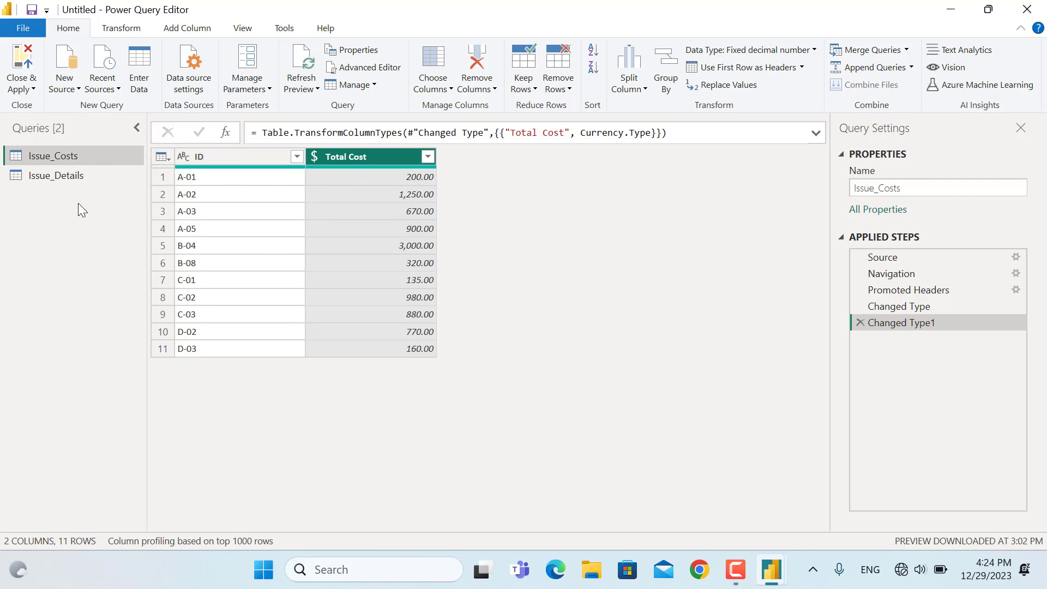
pyautogui.click(71, 174)
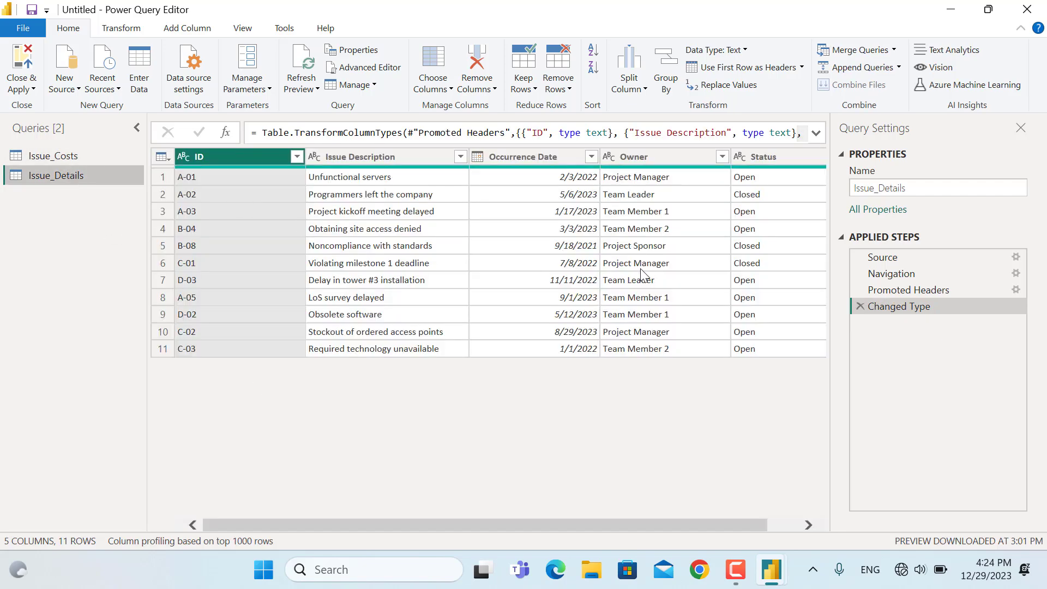
pyautogui.click(76, 156)
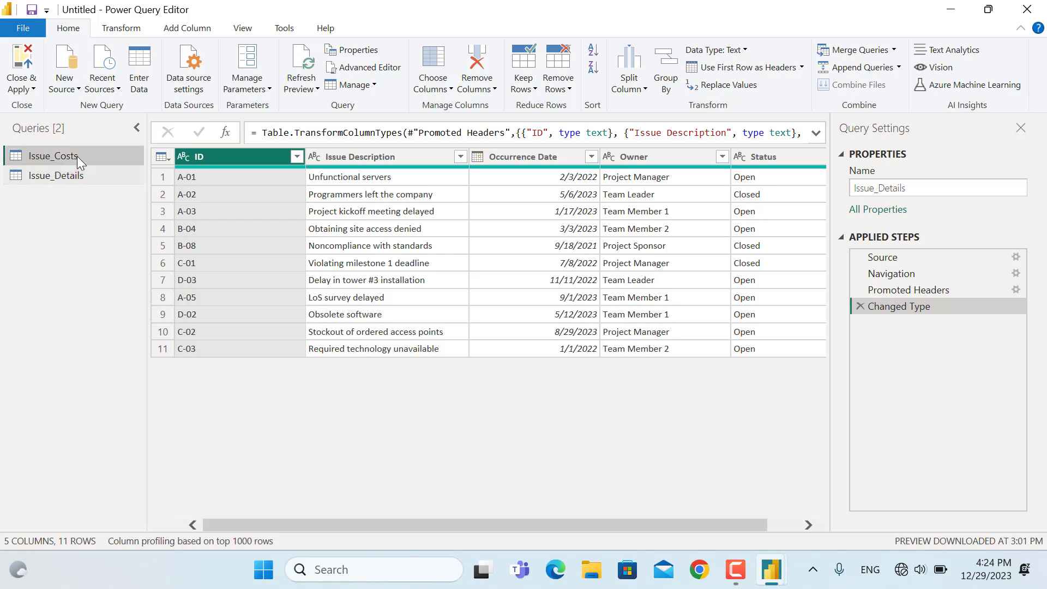
# - Merge Issue_Details into Issue_Costs with a Left Outer join on the ID columns
pyautogui.click(875, 51)
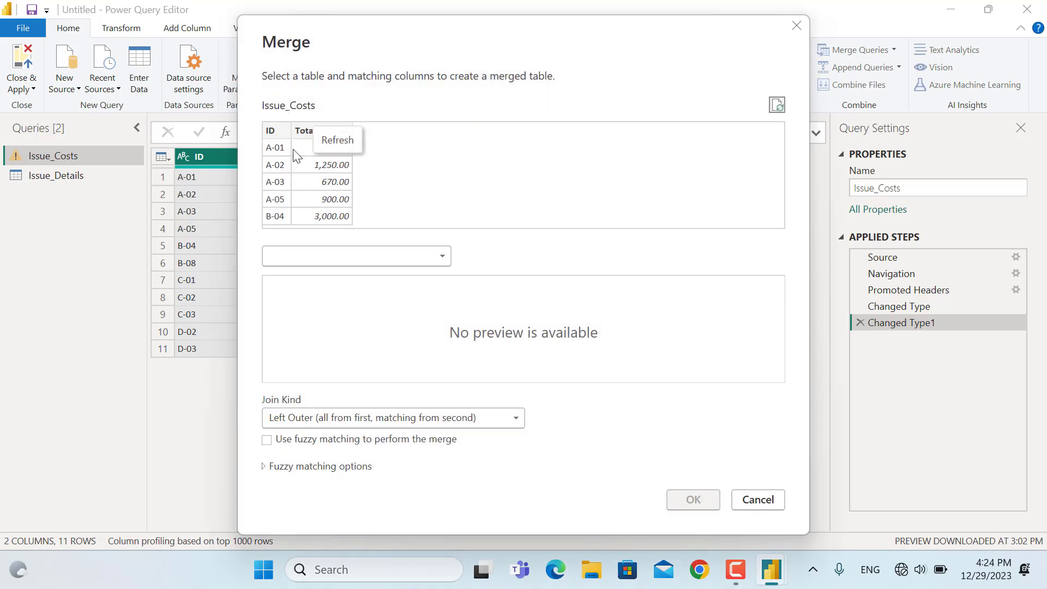
pyautogui.click(443, 257)
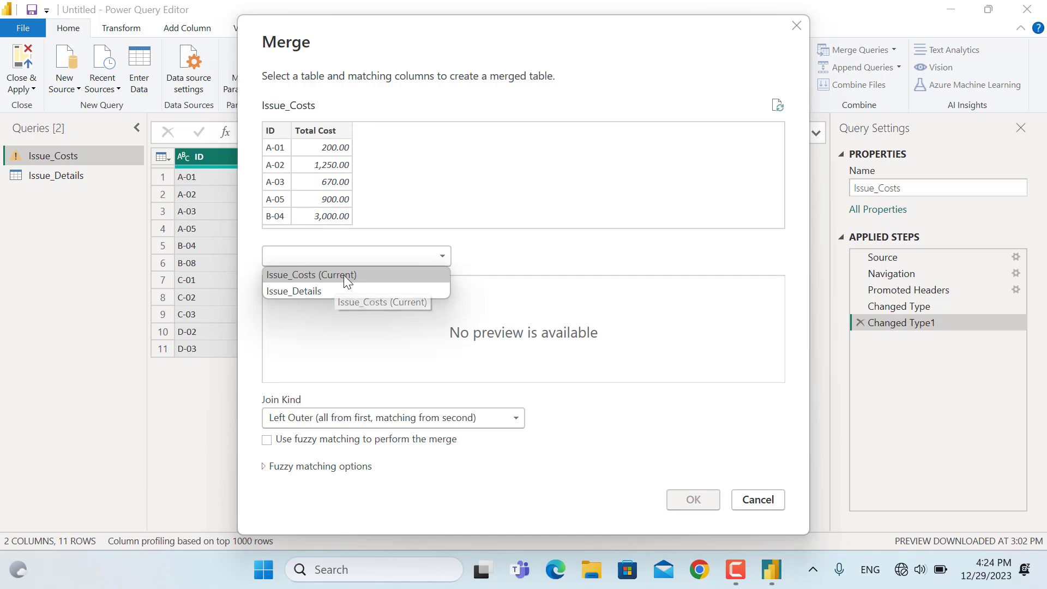
pyautogui.click(326, 290)
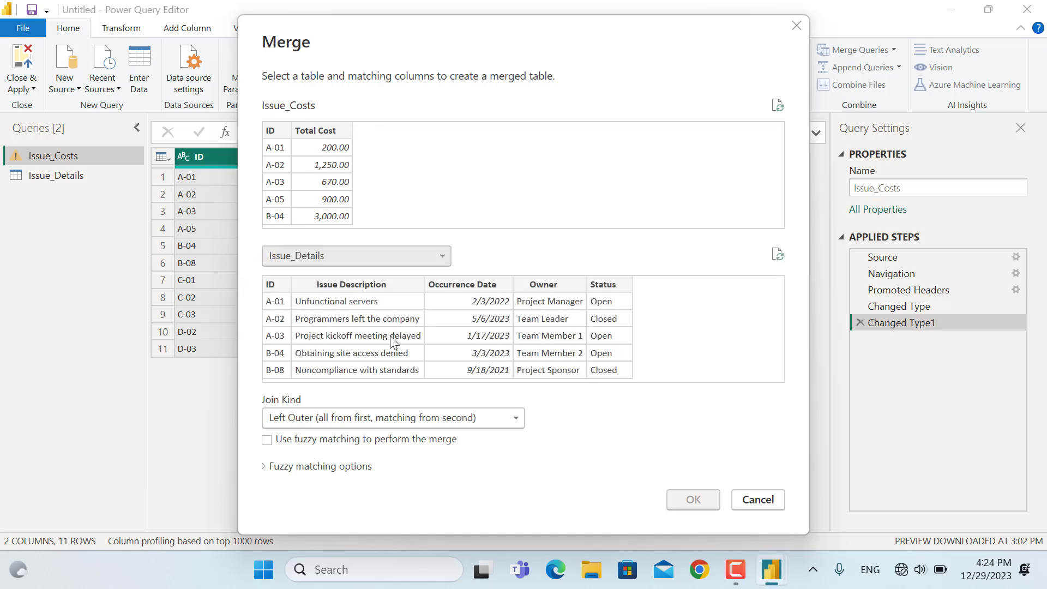
pyautogui.click(282, 148)
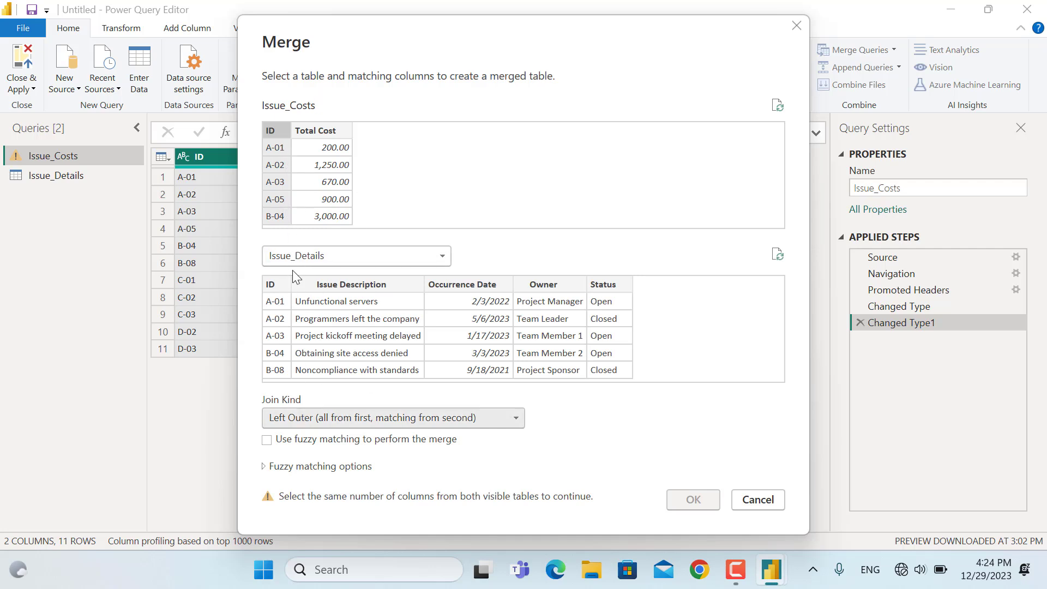
pyautogui.click(276, 303)
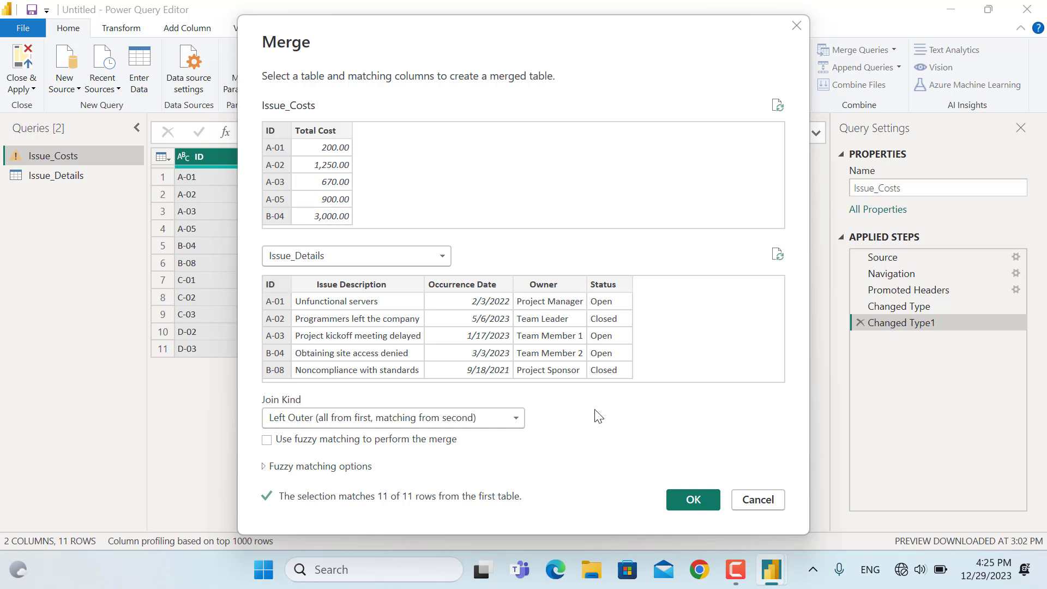
pyautogui.click(509, 417)
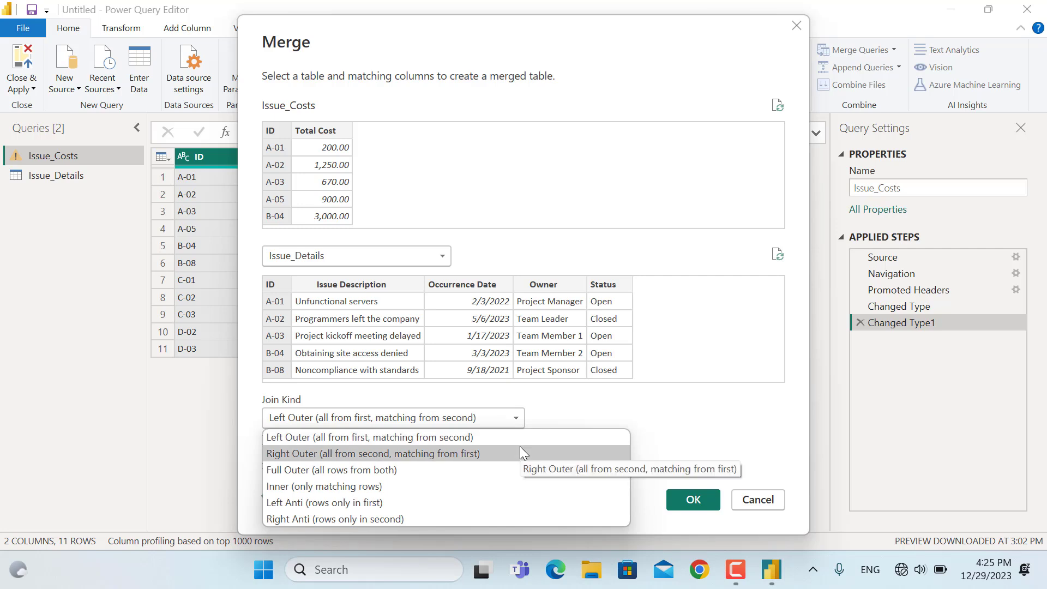
pyautogui.click(579, 414)
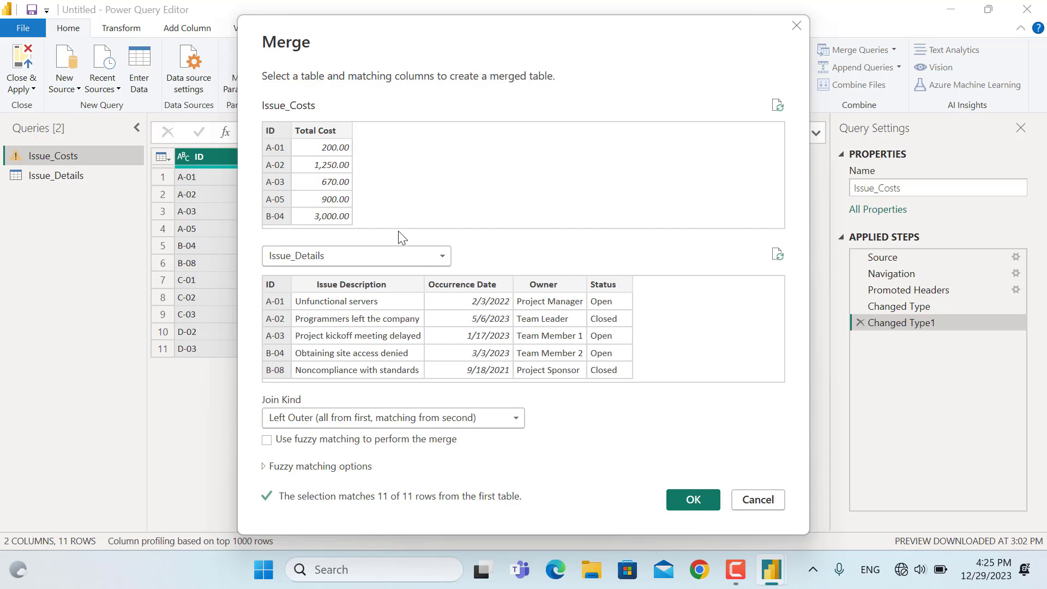
pyautogui.click(693, 500)
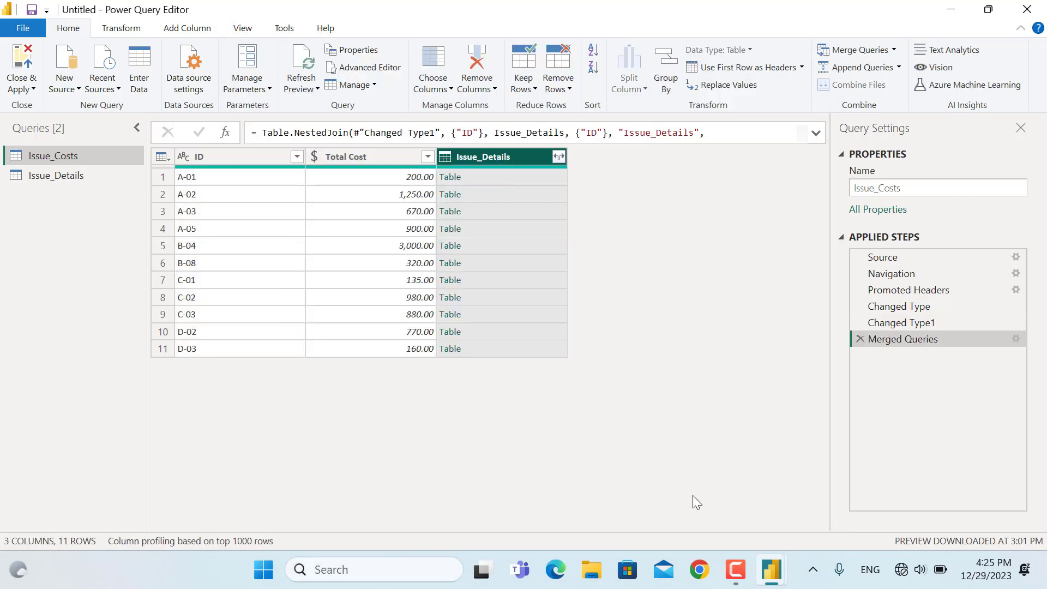
# - Expand the merged column to Issue Description, Occurrence Date, Owner and Status only
pyautogui.click(560, 157)
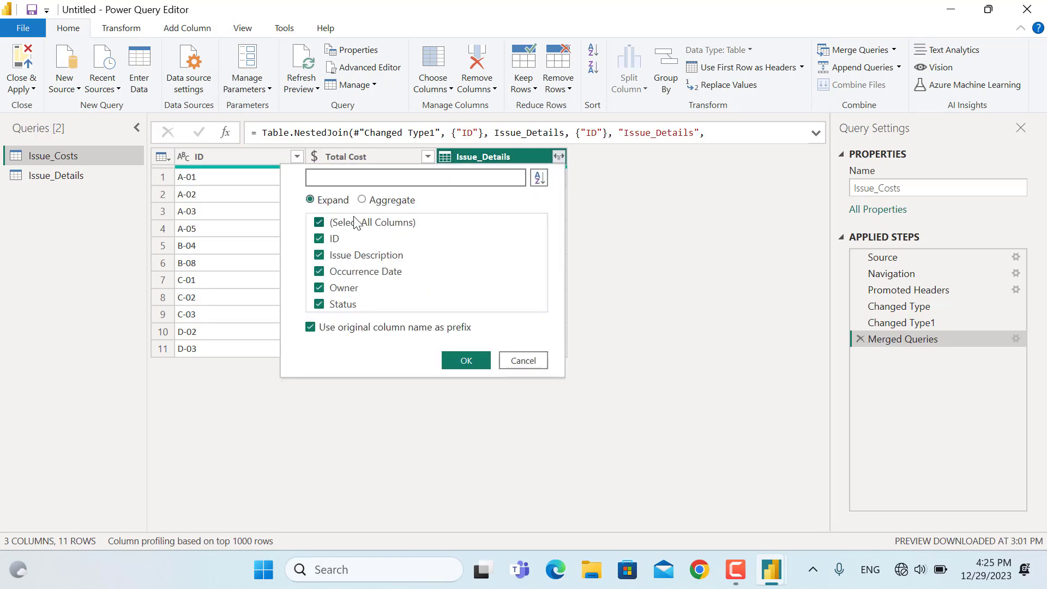
pyautogui.click(320, 223)
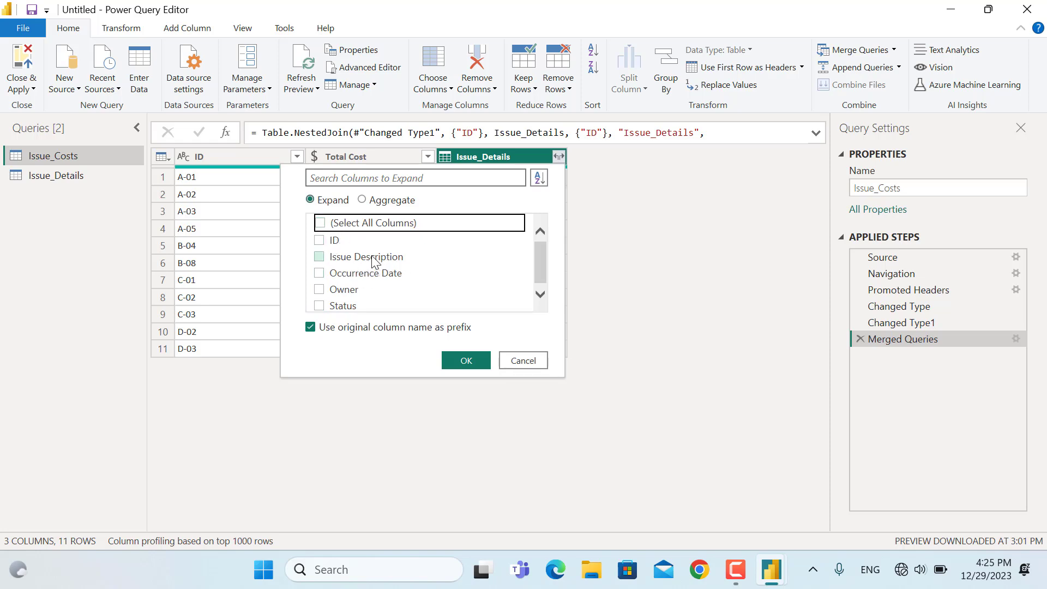
pyautogui.click(320, 256)
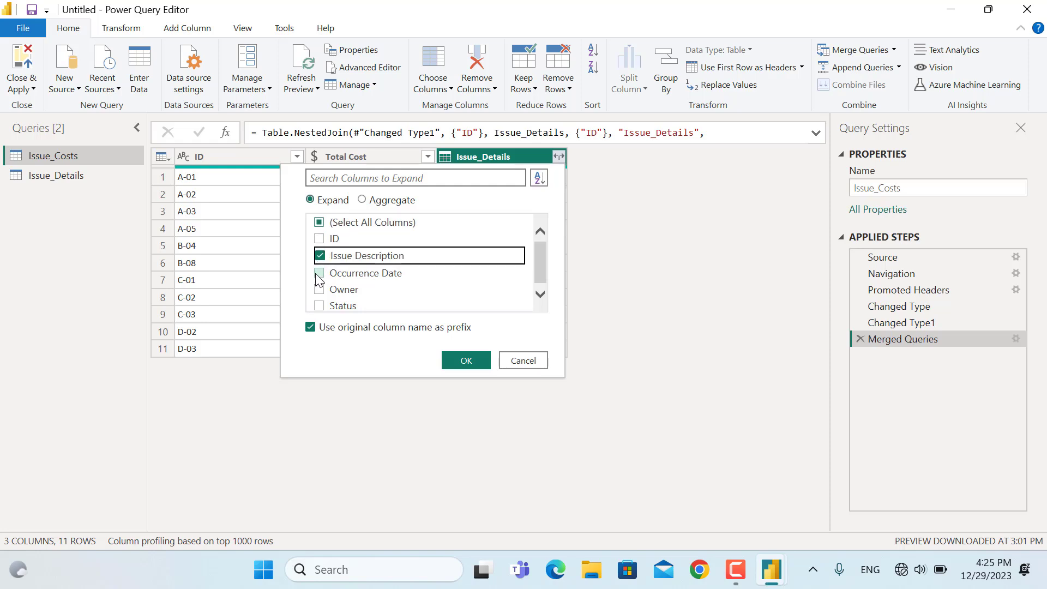
pyautogui.click(320, 273)
pyautogui.click(320, 289)
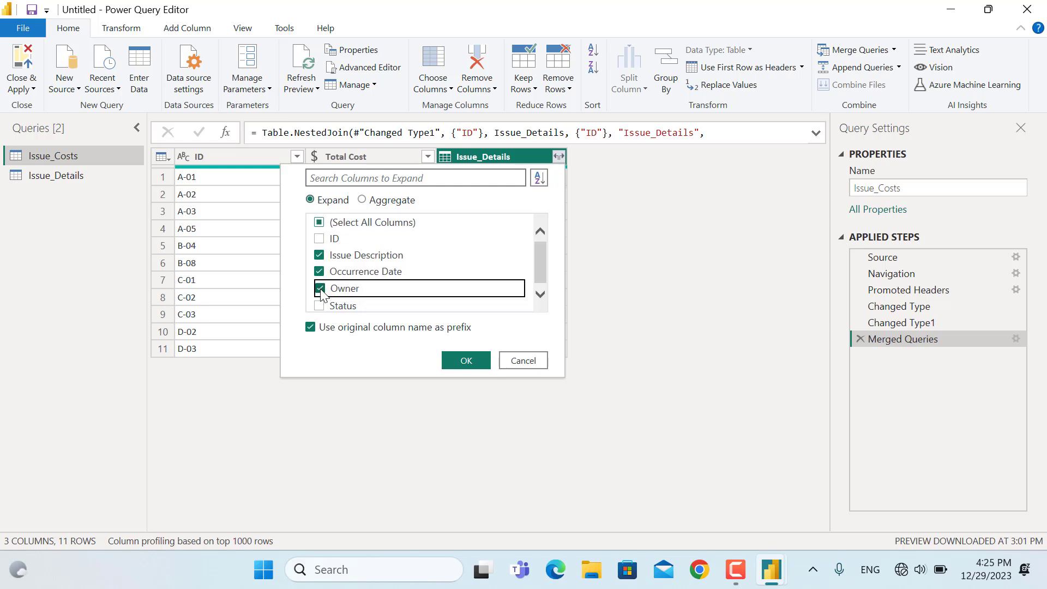
pyautogui.click(320, 303)
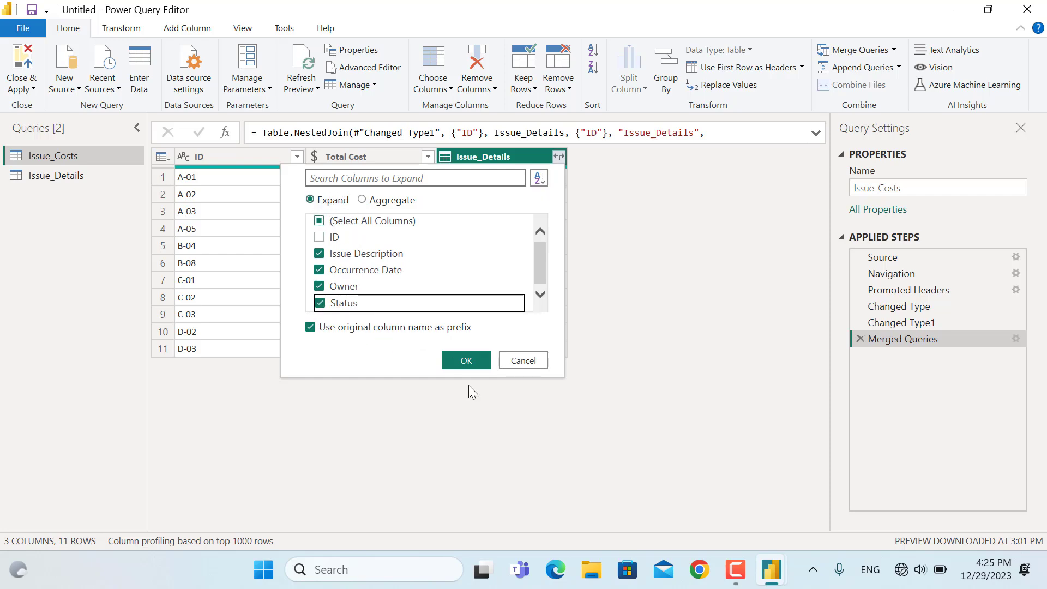
pyautogui.click(465, 361)
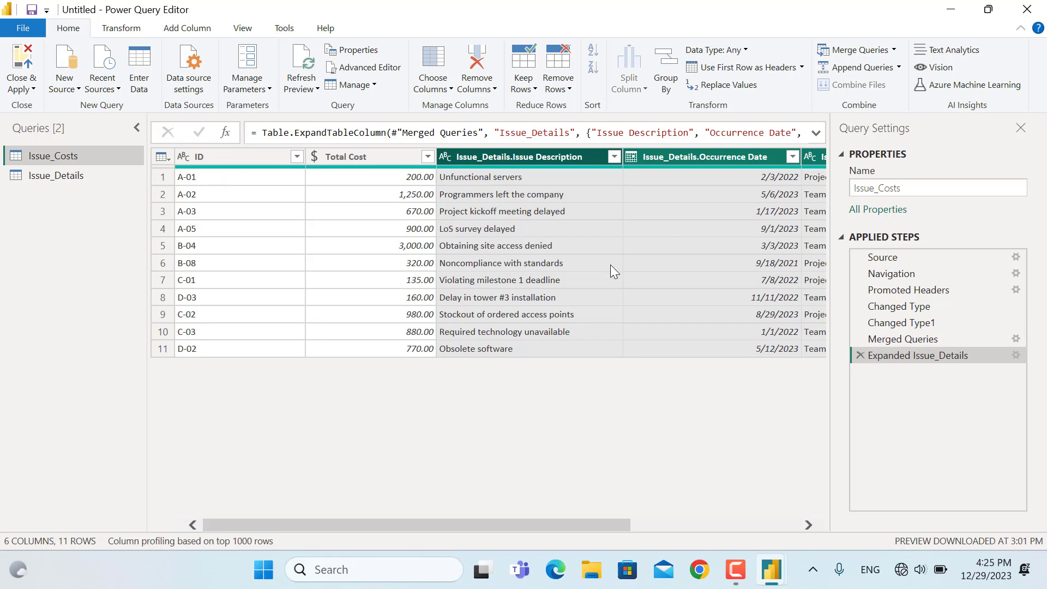
pyautogui.hscroll(5, 614, 276)
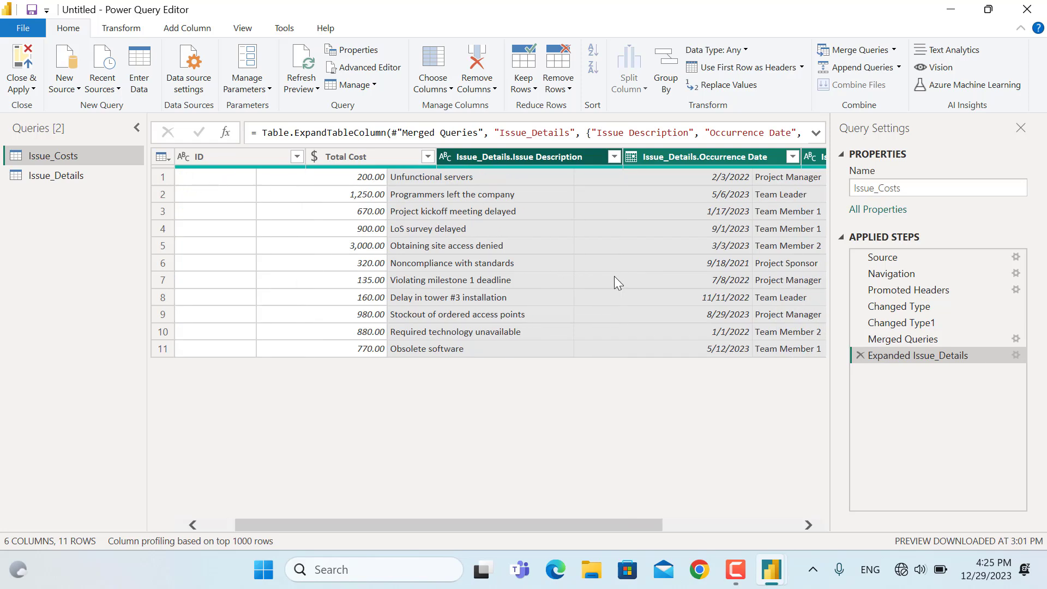
pyautogui.hscroll(-5, 614, 278)
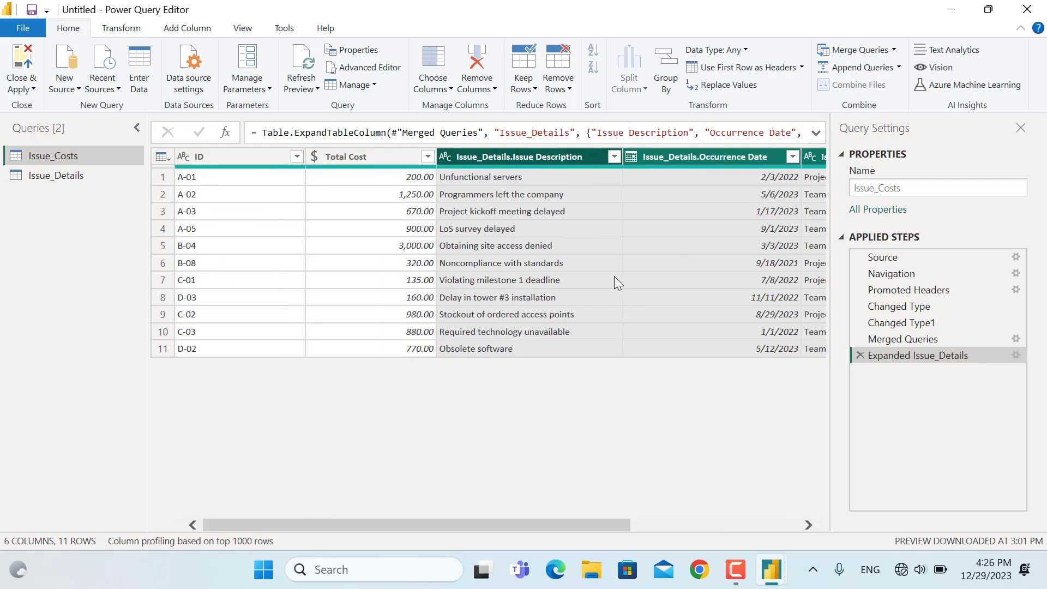
# - Close & Apply the Power Query changes to load Issue_Costs and Issue_Details
pyautogui.click(18, 61)
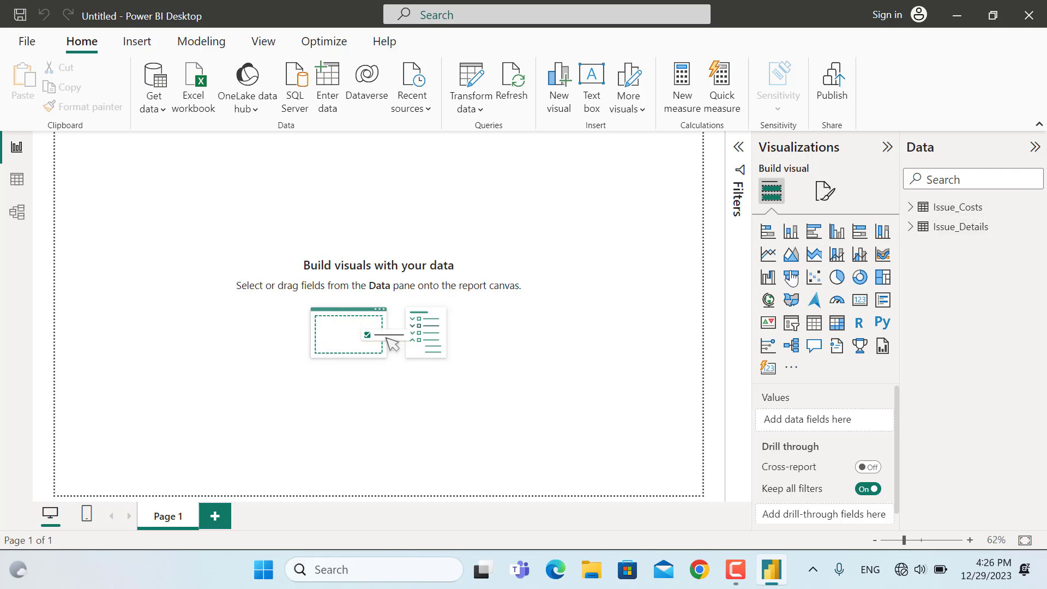
# - Add a clustered column chart of Sum of Total Cost by Occurrence Date Year and Month, widened and repositioned
pyautogui.click(837, 233)
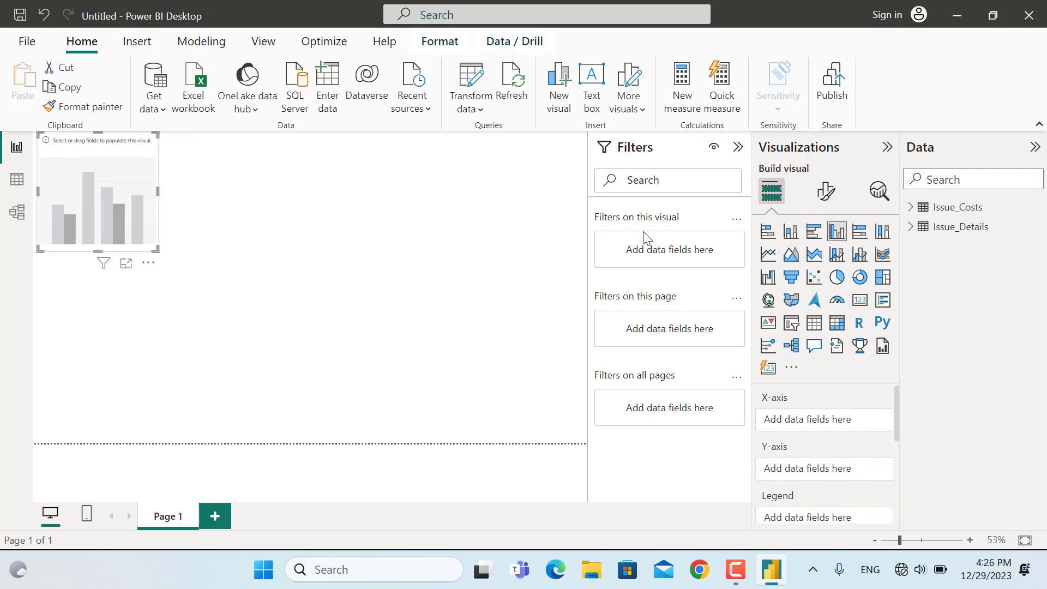
pyautogui.click(912, 208)
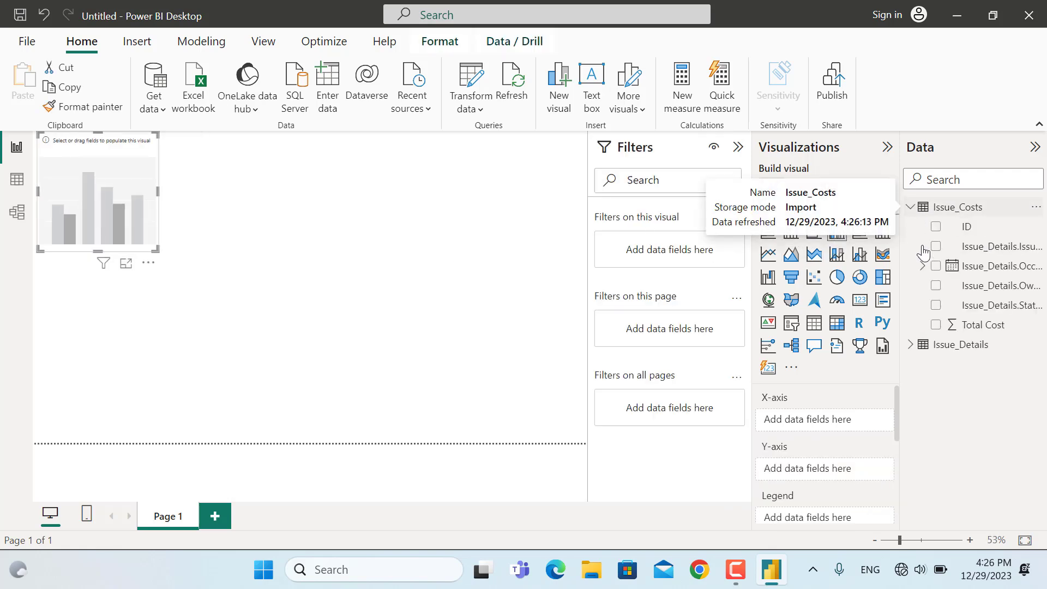
pyautogui.click(936, 326)
pyautogui.click(909, 345)
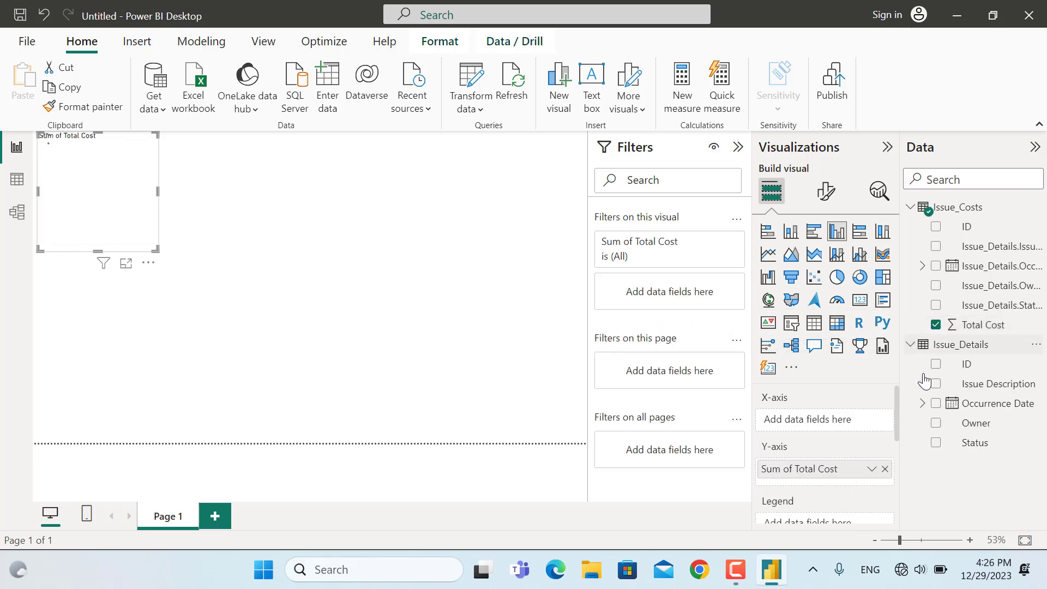
pyautogui.click(922, 403)
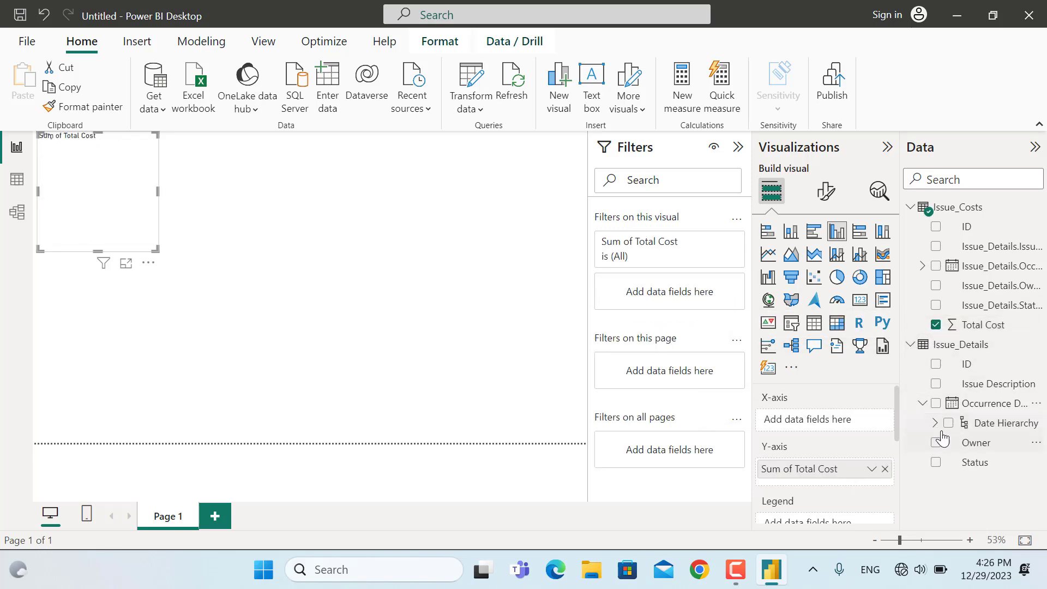
pyautogui.click(934, 422)
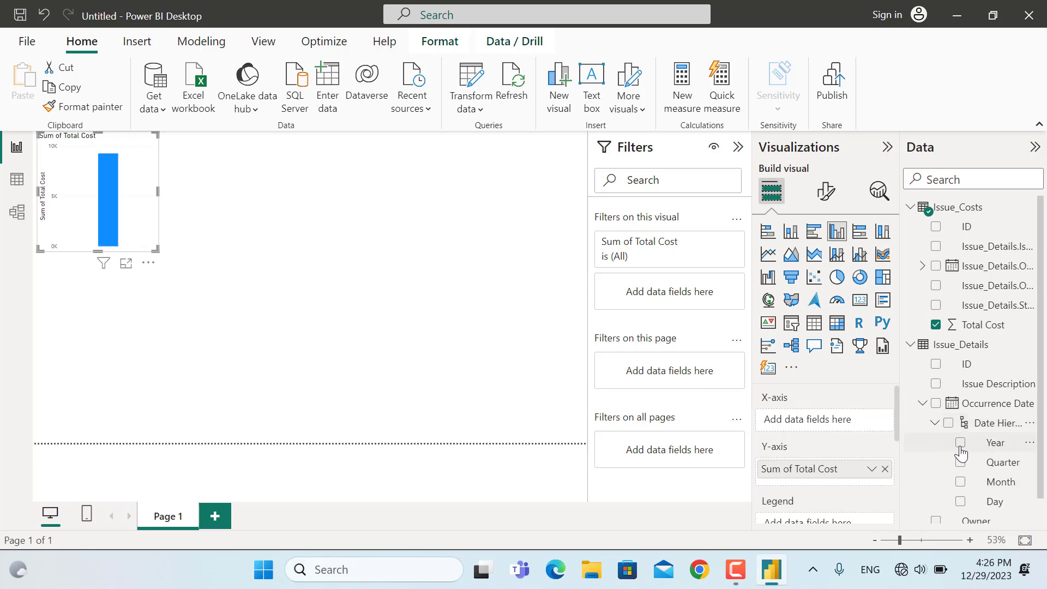
pyautogui.click(960, 444)
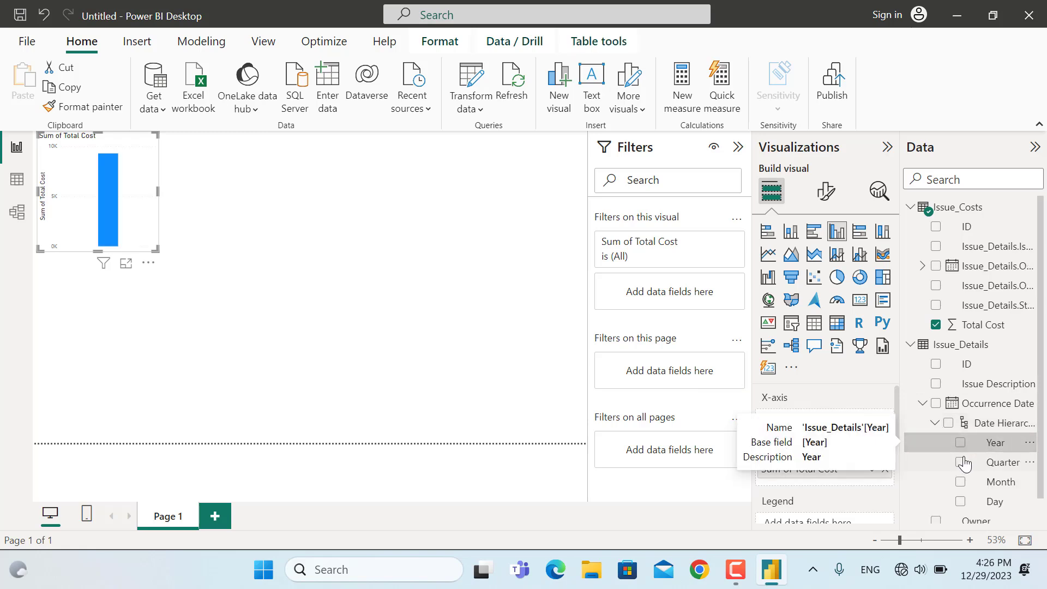
pyautogui.click(960, 483)
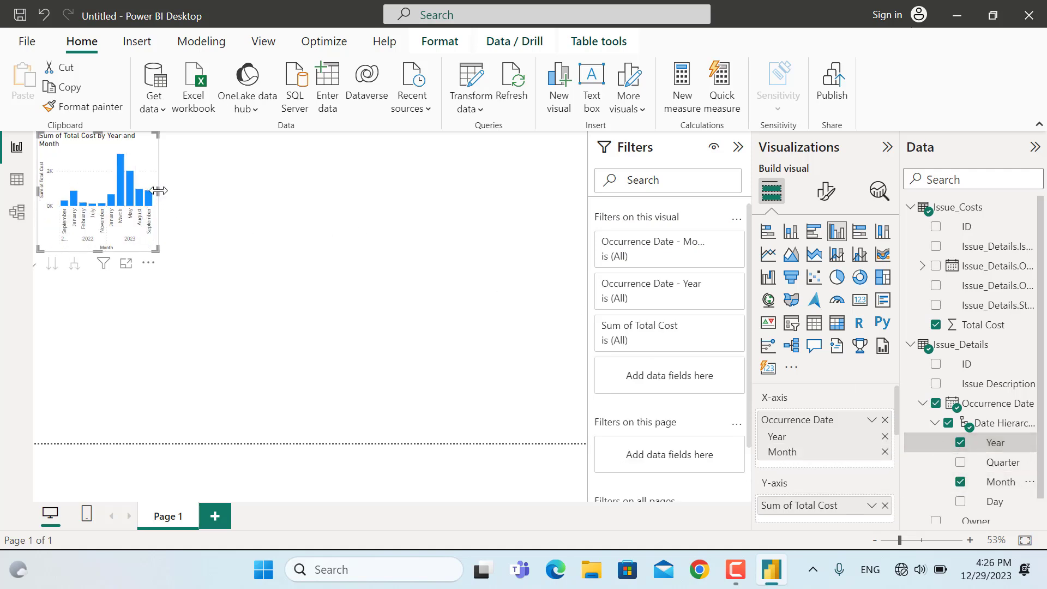
pyautogui.moveTo(159, 190); pyautogui.dragTo(261, 200)
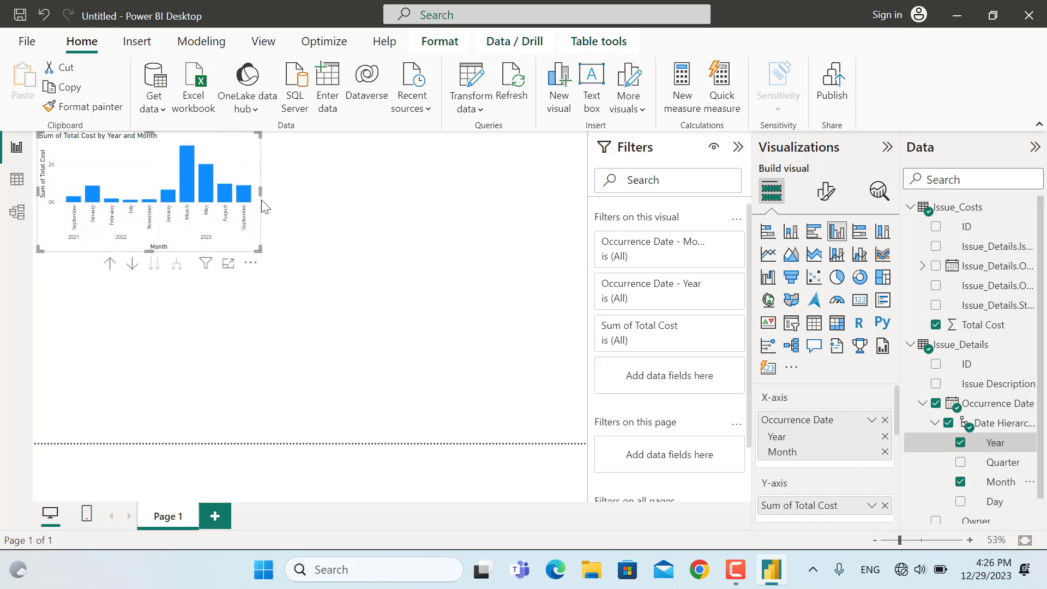
pyautogui.moveTo(246, 143); pyautogui.dragTo(250, 164)
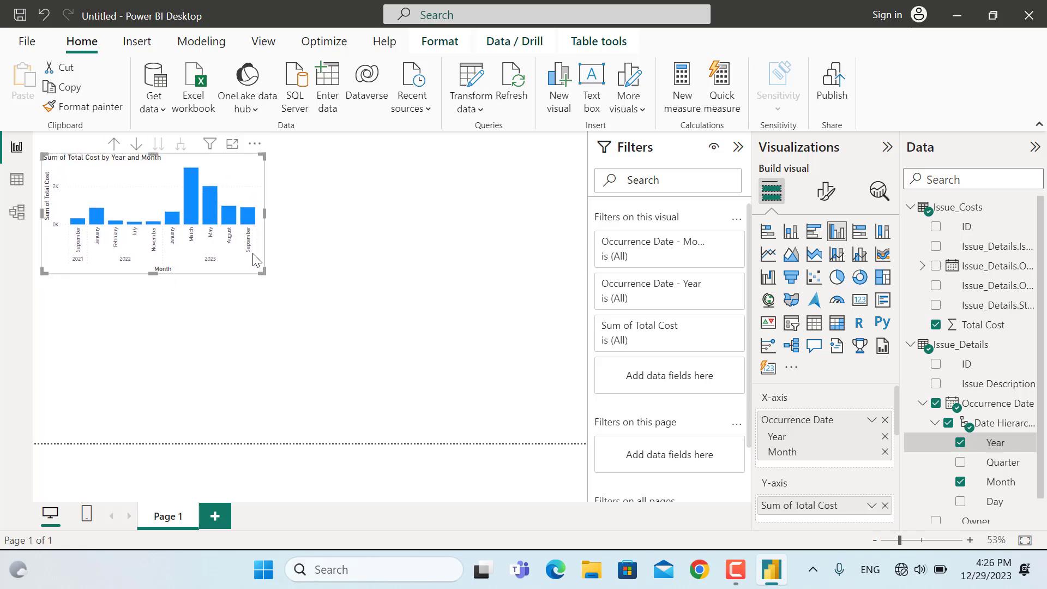
pyautogui.click(259, 326)
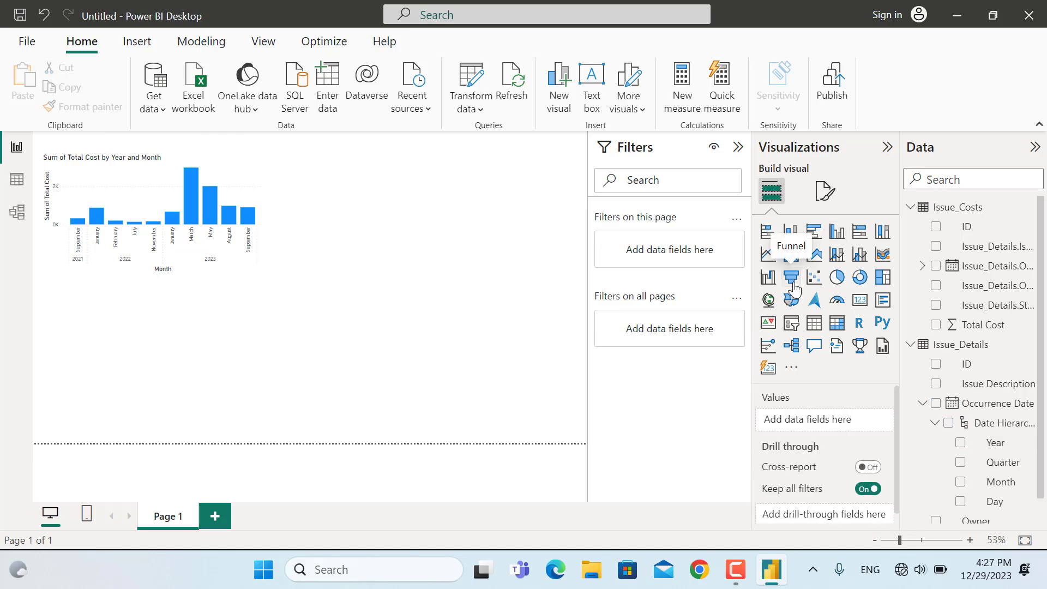
# - Add a funnel chart of Sum of Total Cost by Owner and make it taller
pyautogui.click(792, 280)
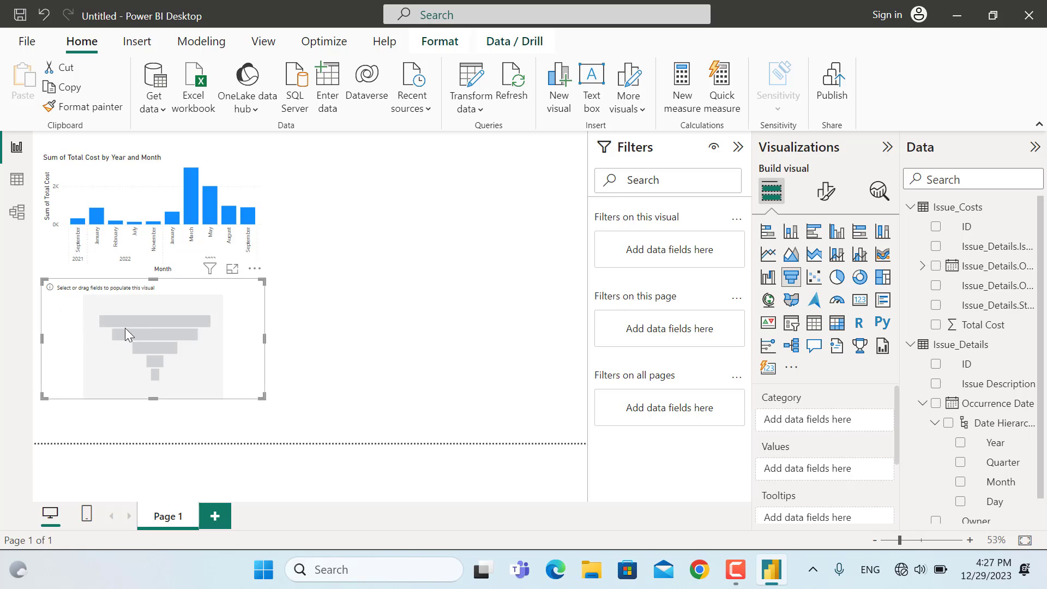
pyautogui.click(936, 324)
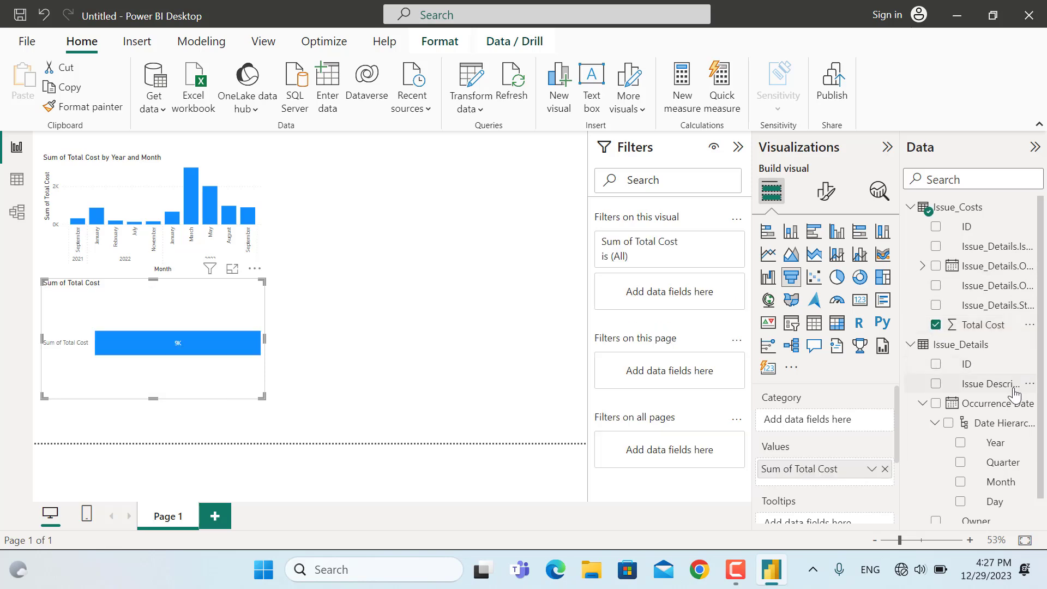
pyautogui.scroll(-1, 979, 463)
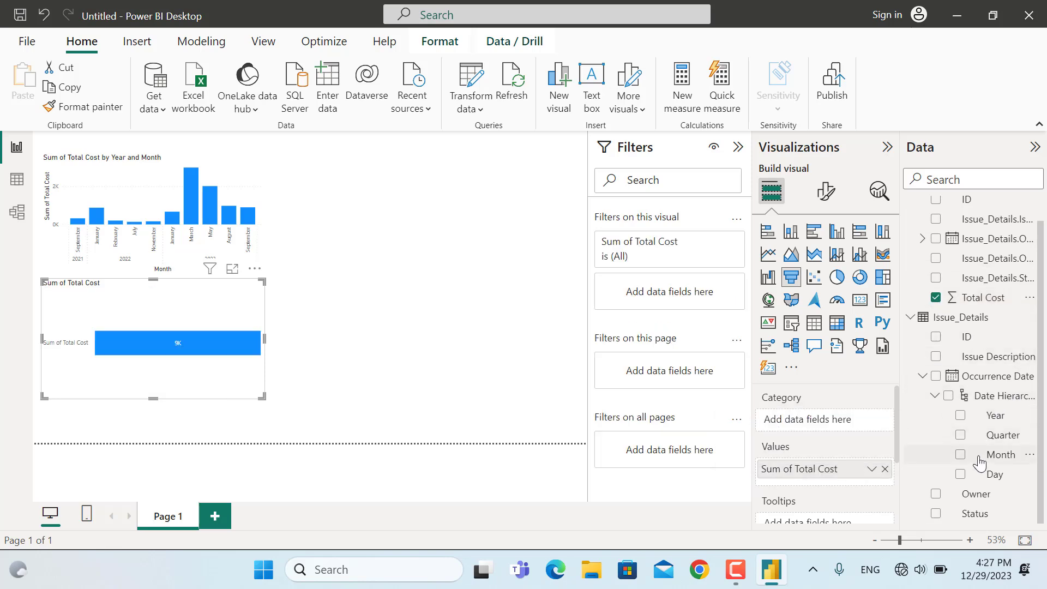
pyautogui.click(937, 495)
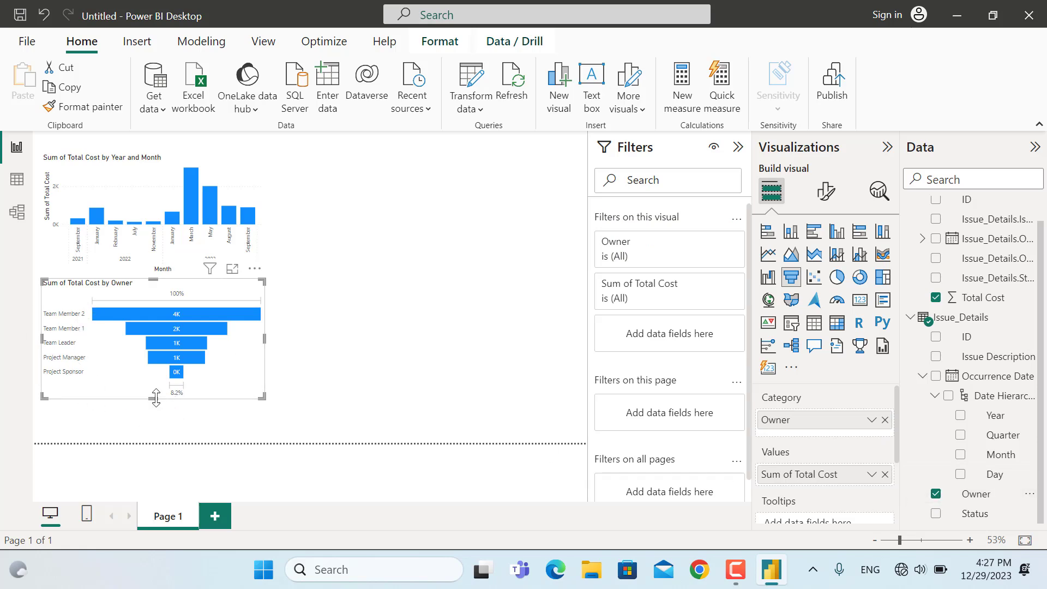
pyautogui.moveTo(155, 403); pyautogui.dragTo(156, 414)
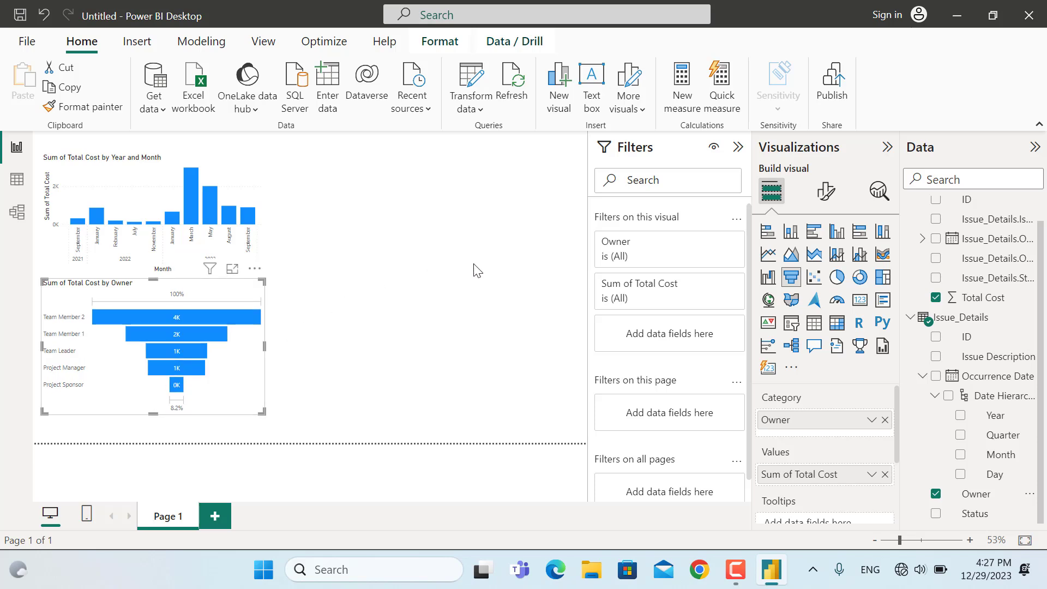
pyautogui.click(576, 280)
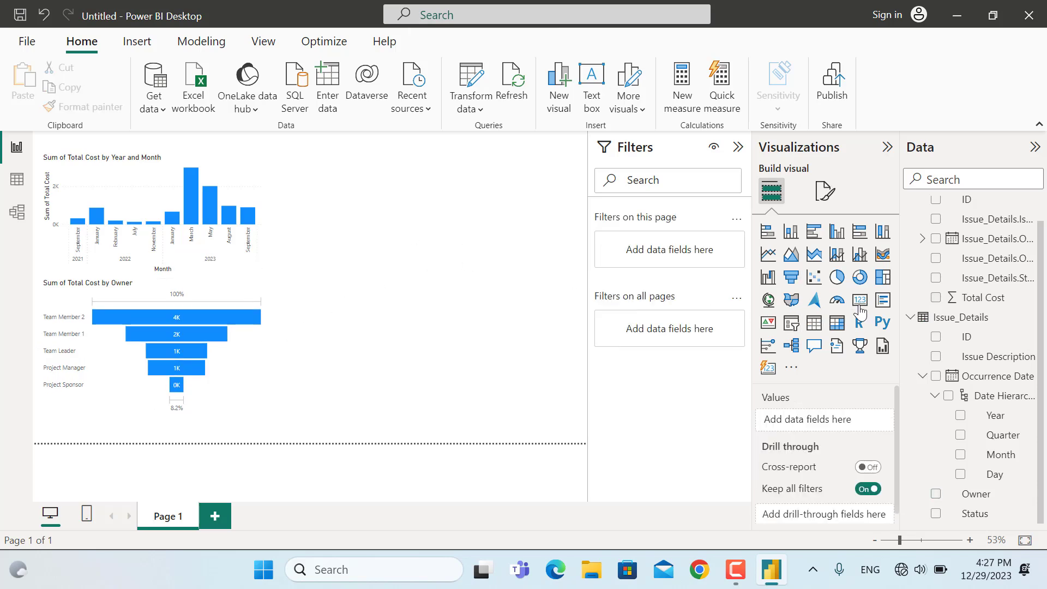
# - Add a slightly smaller donut chart of Issue Description count by Status (Open/Closed)
pyautogui.click(860, 279)
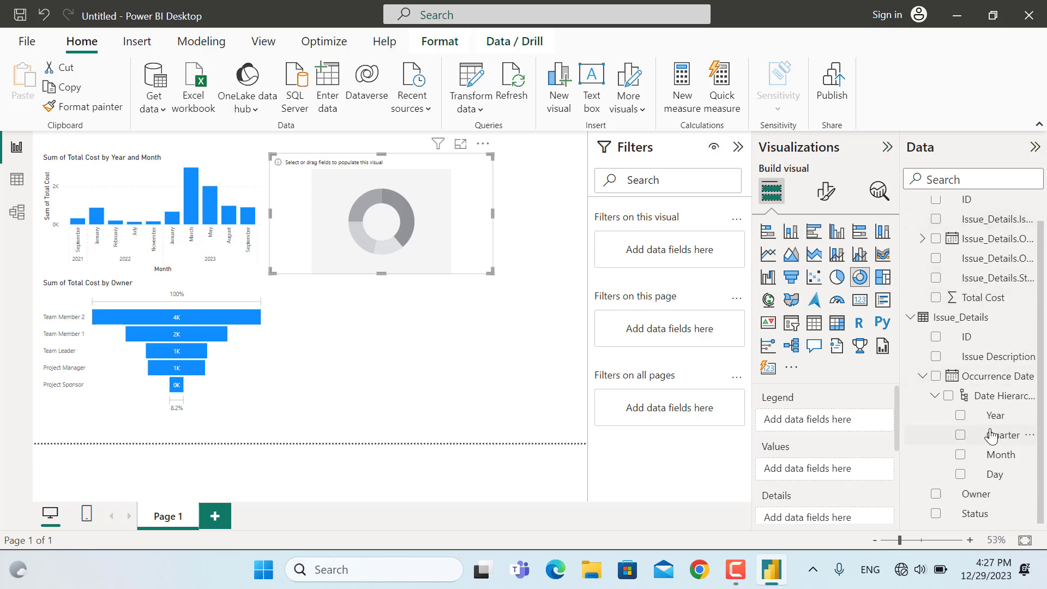
pyautogui.click(935, 516)
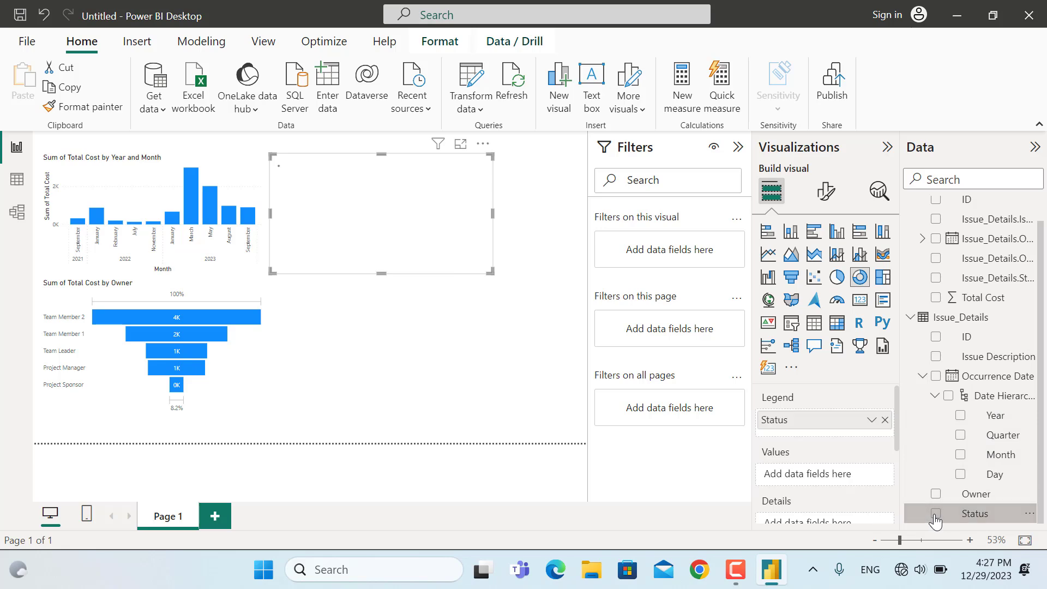
pyautogui.click(936, 221)
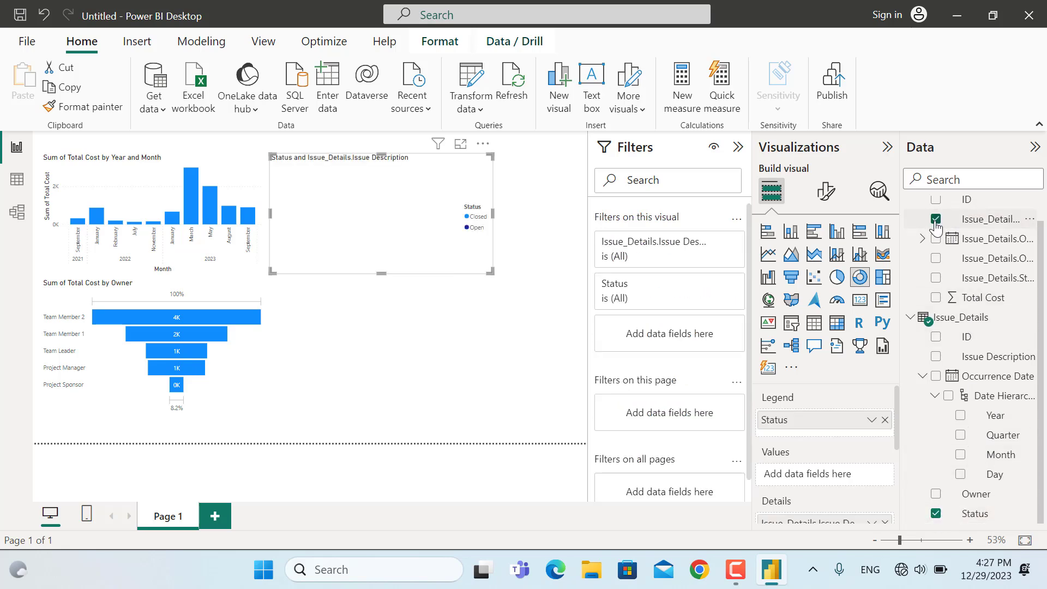
pyautogui.scroll(-1, 835, 466)
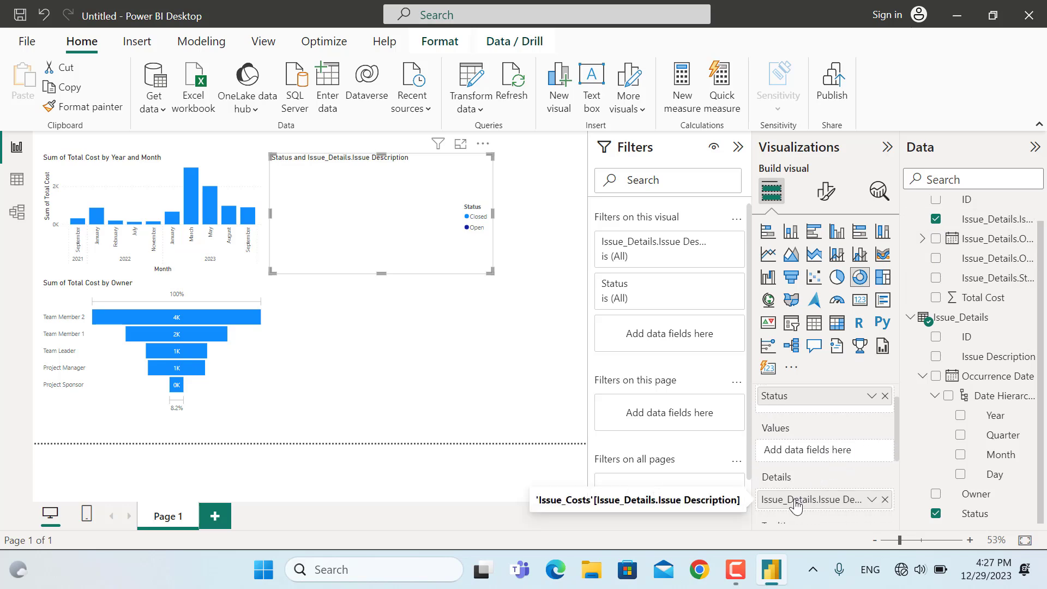
pyautogui.moveTo(797, 501); pyautogui.dragTo(801, 458)
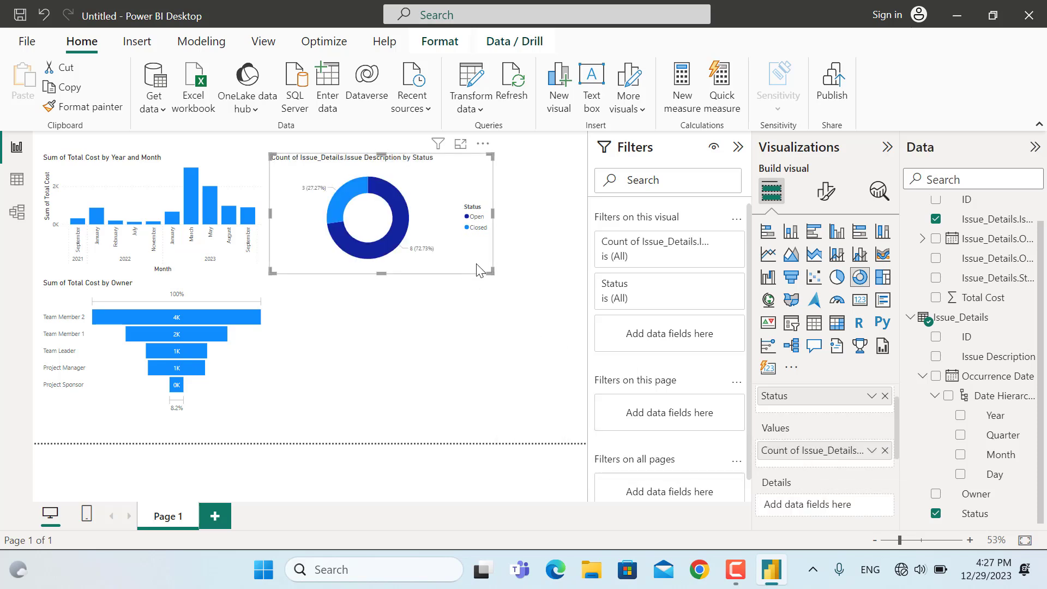
pyautogui.moveTo(491, 272); pyautogui.dragTo(474, 278)
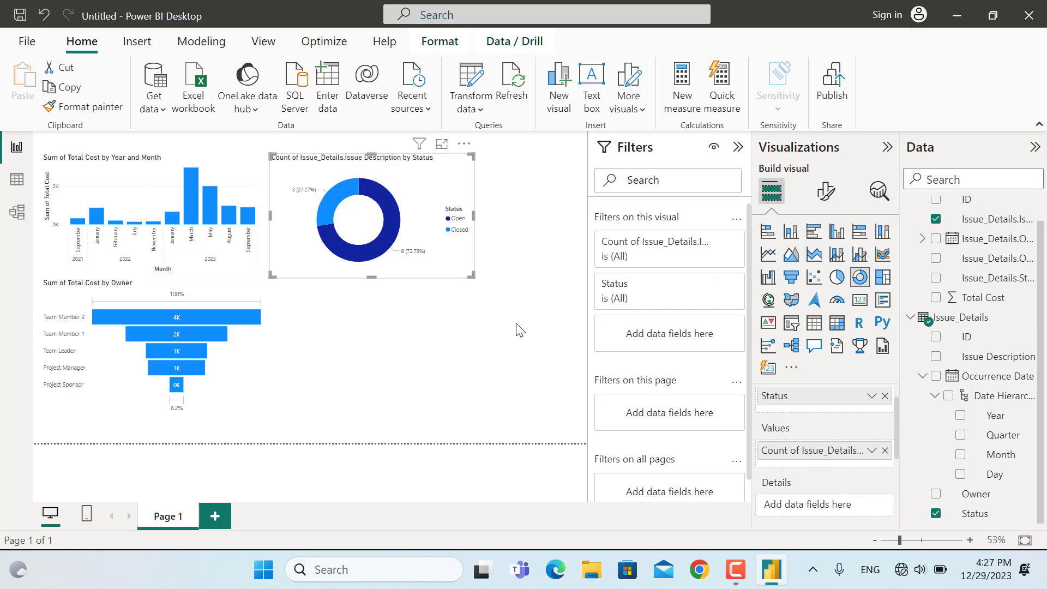
pyautogui.click(532, 294)
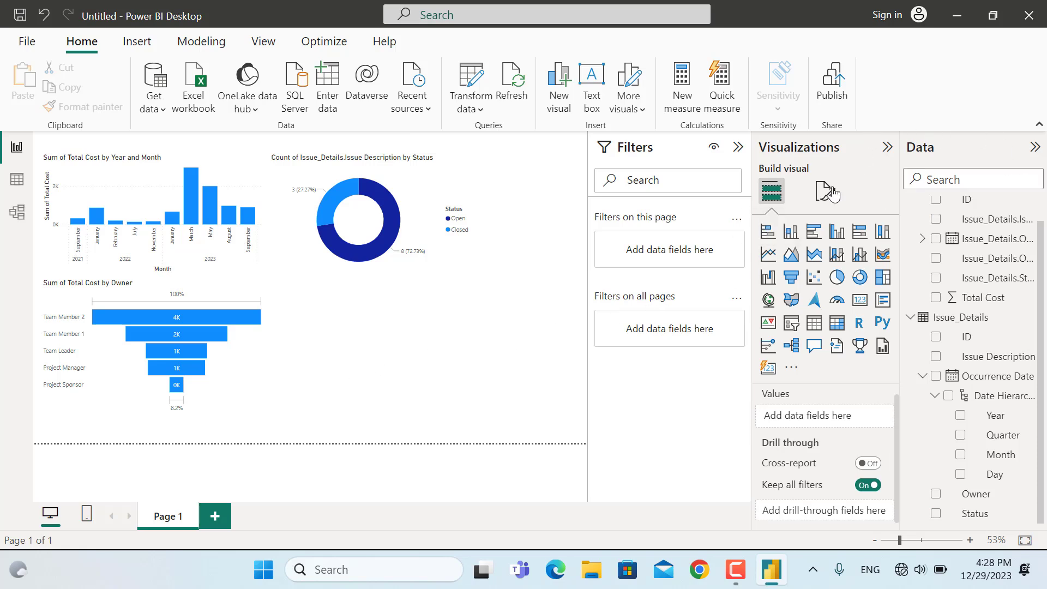
# - Place a widened stacked bar chart below the donut: Issue Description count by Owner, split by Status
pyautogui.click(768, 233)
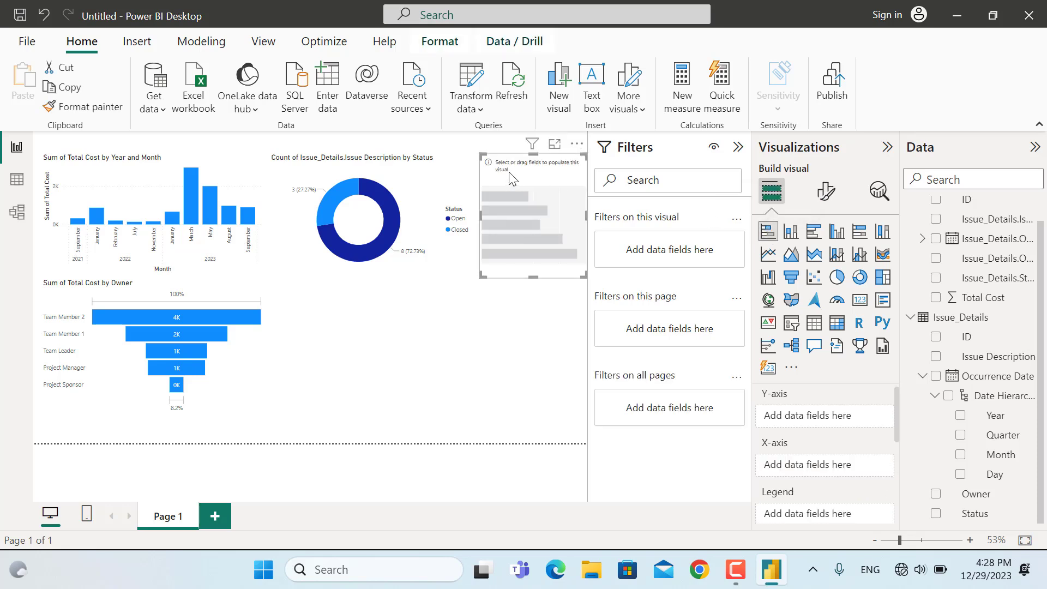
pyautogui.moveTo(521, 175); pyautogui.dragTo(327, 309)
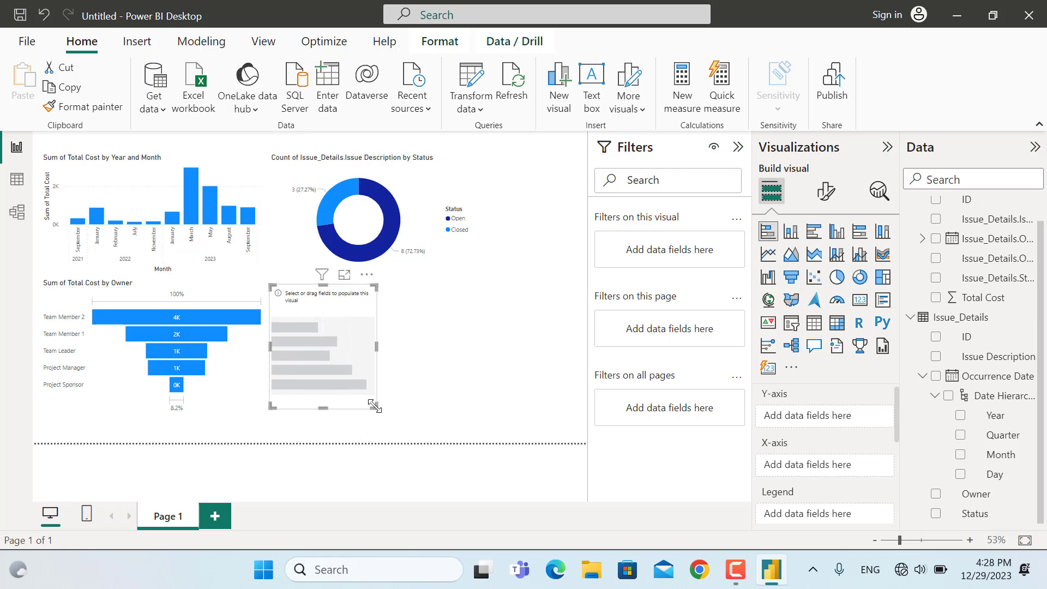
pyautogui.moveTo(377, 406); pyautogui.dragTo(450, 421)
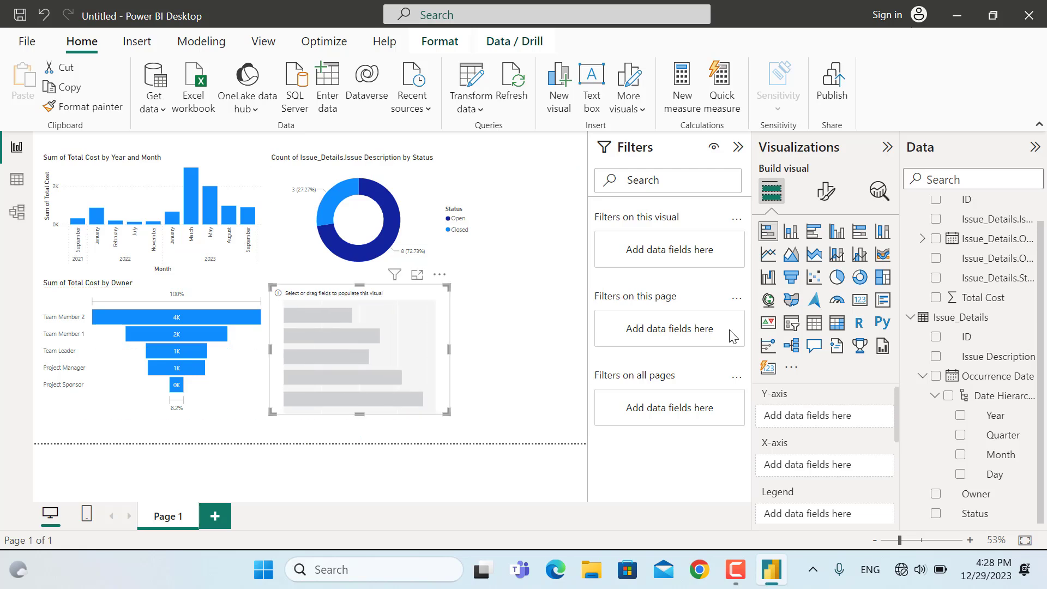
pyautogui.click(937, 495)
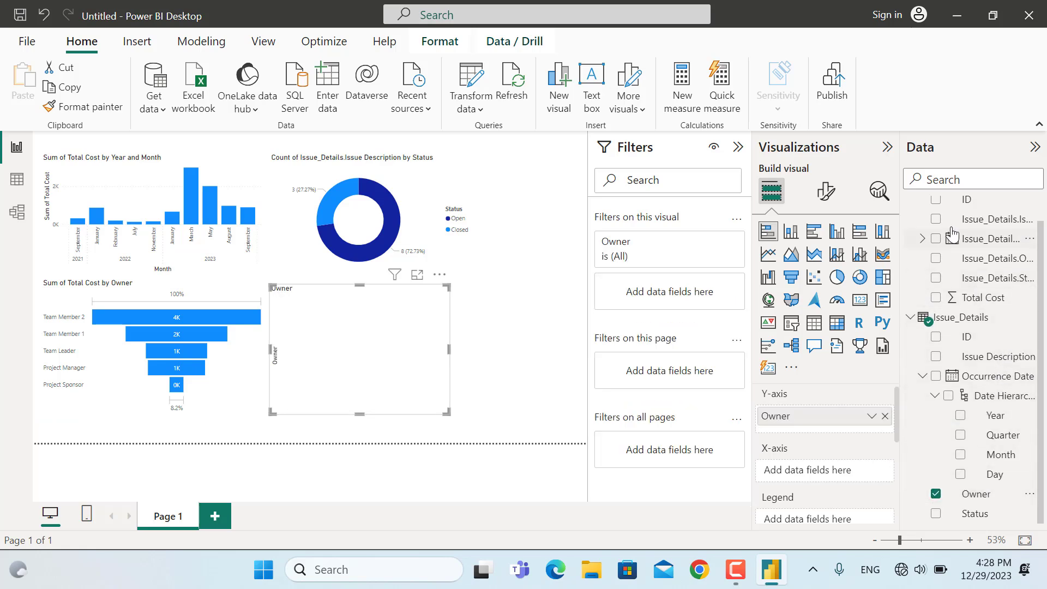
pyautogui.click(936, 219)
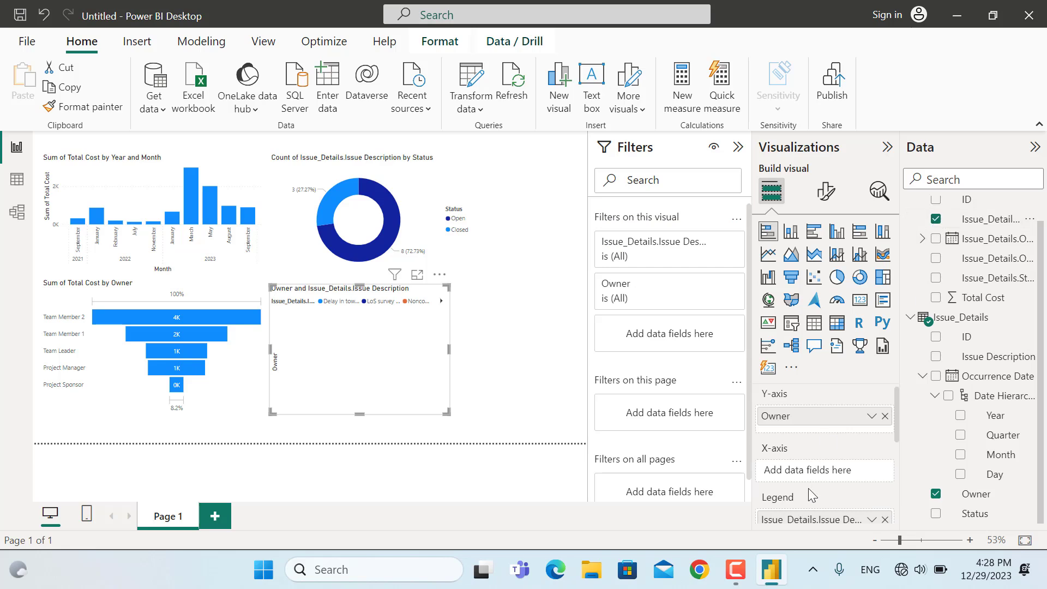
pyautogui.scroll(-1, 808, 488)
pyautogui.moveTo(808, 488); pyautogui.dragTo(808, 436)
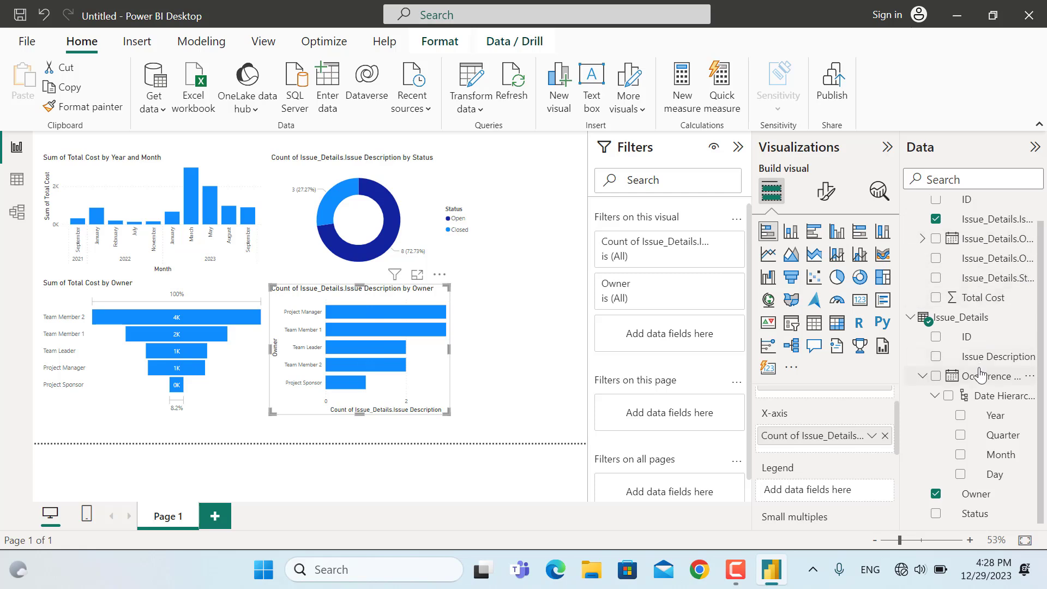
pyautogui.click(936, 515)
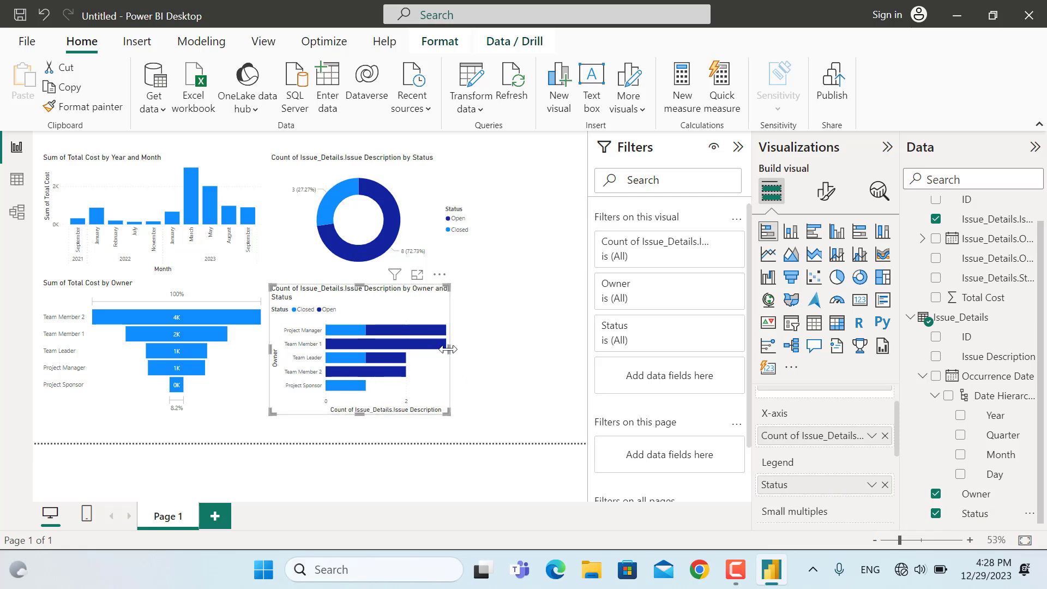
pyautogui.moveTo(449, 348); pyautogui.dragTo(474, 353)
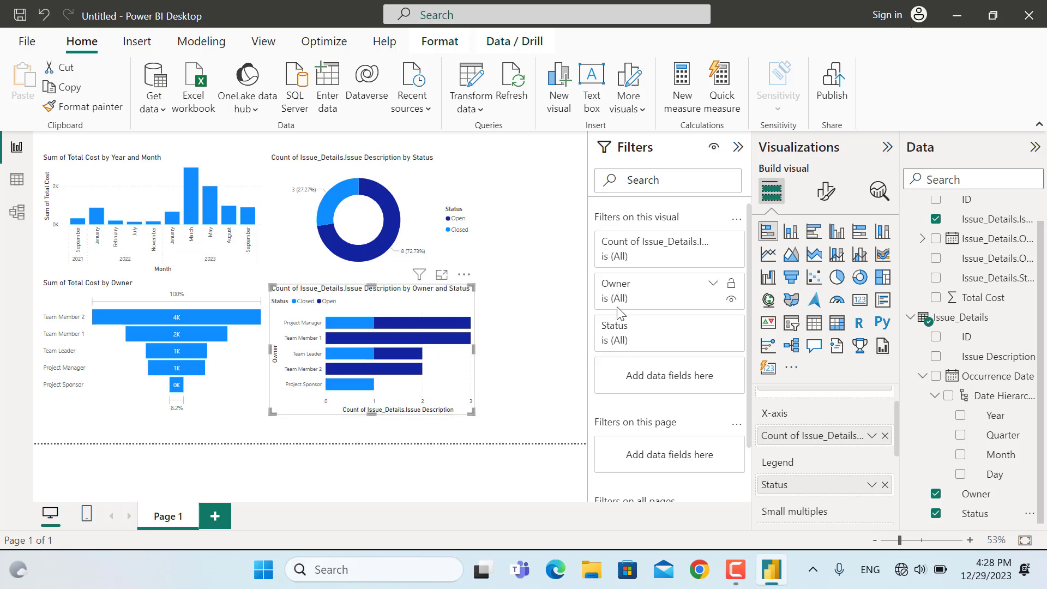
# - Add a tall clustered column chart on the right showing Sum of Total Cost for Open versus Closed Status
pyautogui.click(570, 315)
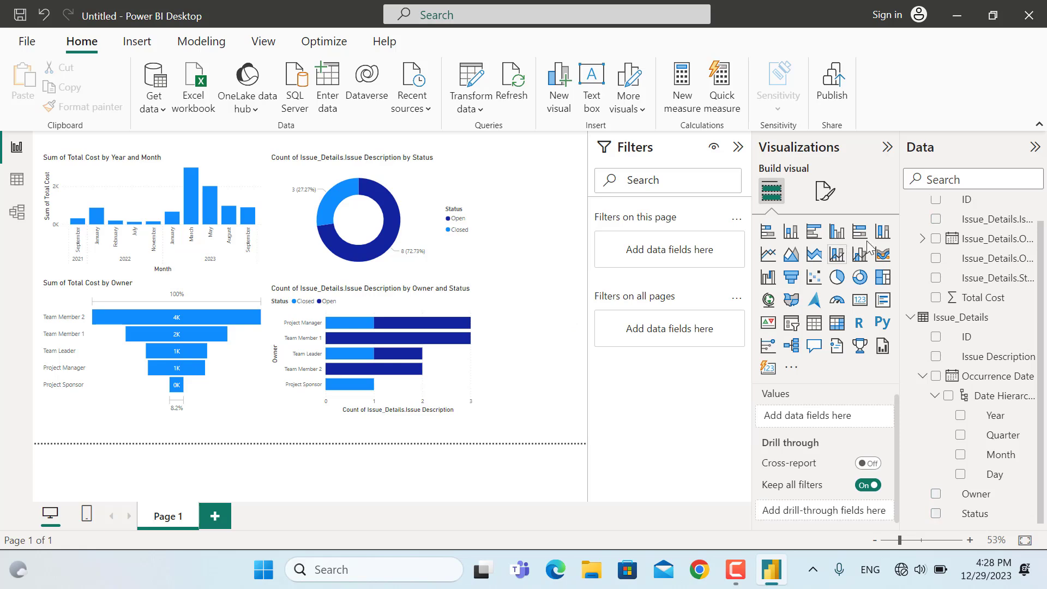
pyautogui.click(840, 233)
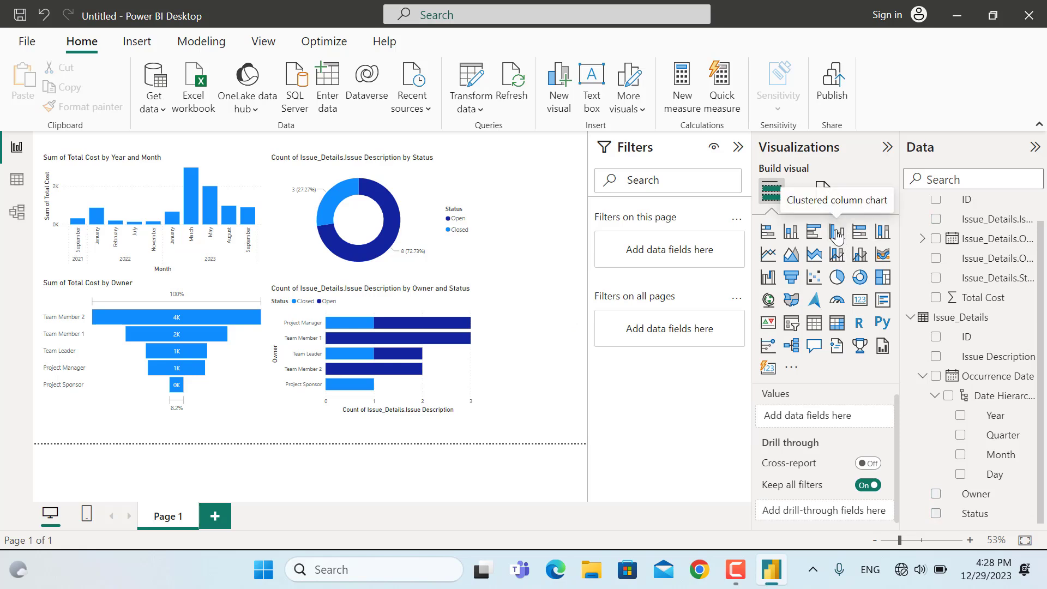
pyautogui.moveTo(536, 279); pyautogui.dragTo(539, 423)
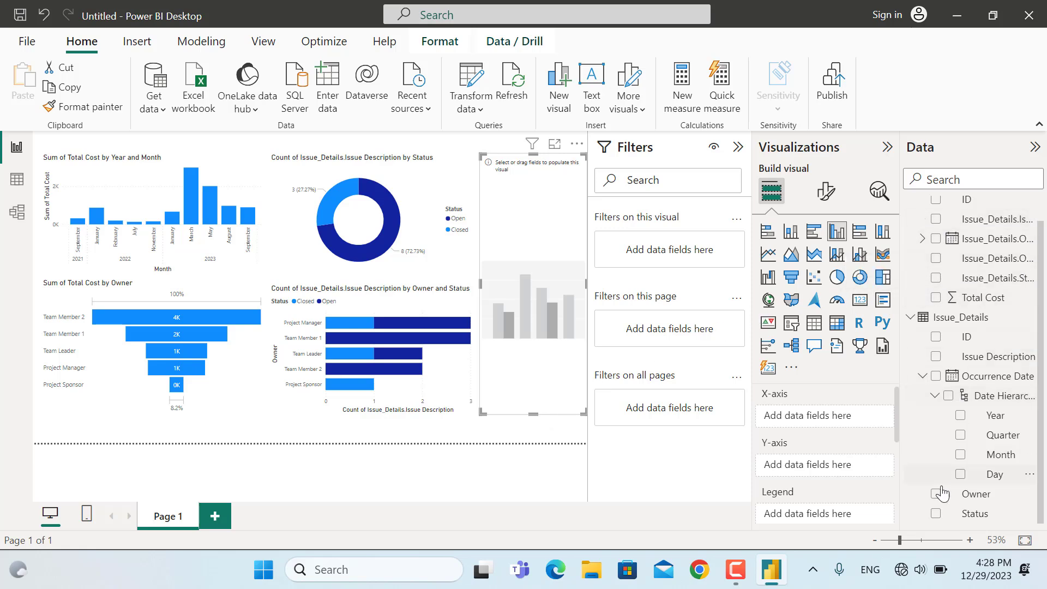
pyautogui.click(935, 515)
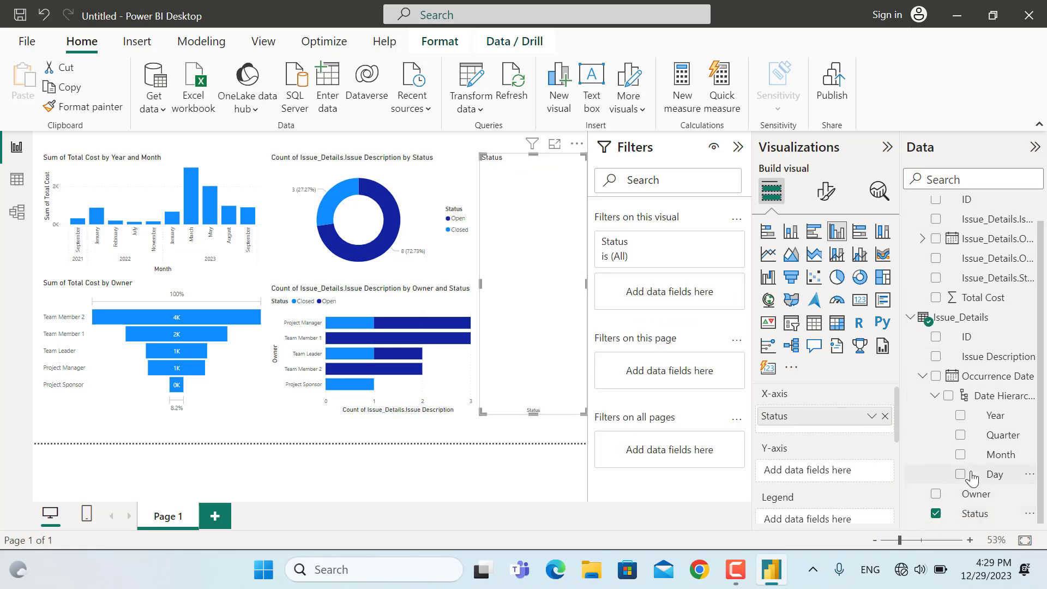
pyautogui.click(936, 298)
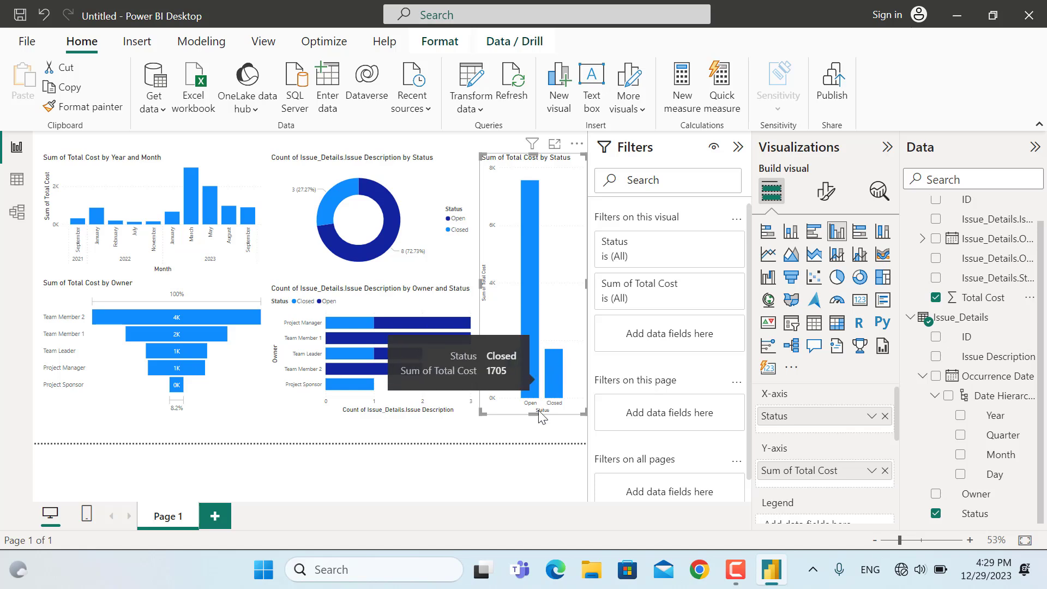
pyautogui.click(528, 428)
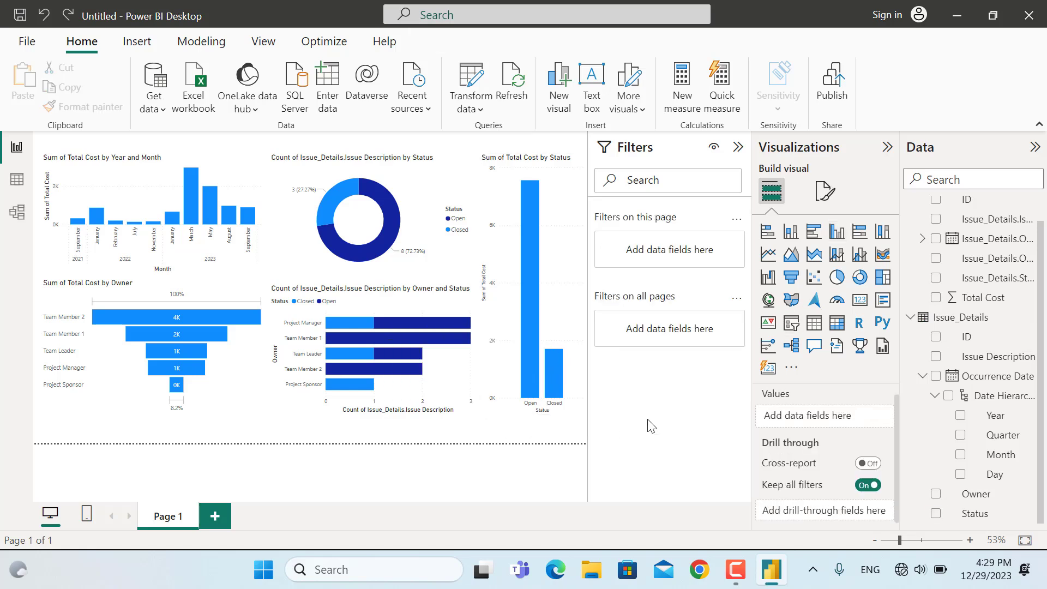
# - Add a Status slicer offering Closed and Open and shrink it to a compact box near the top
pyautogui.click(791, 324)
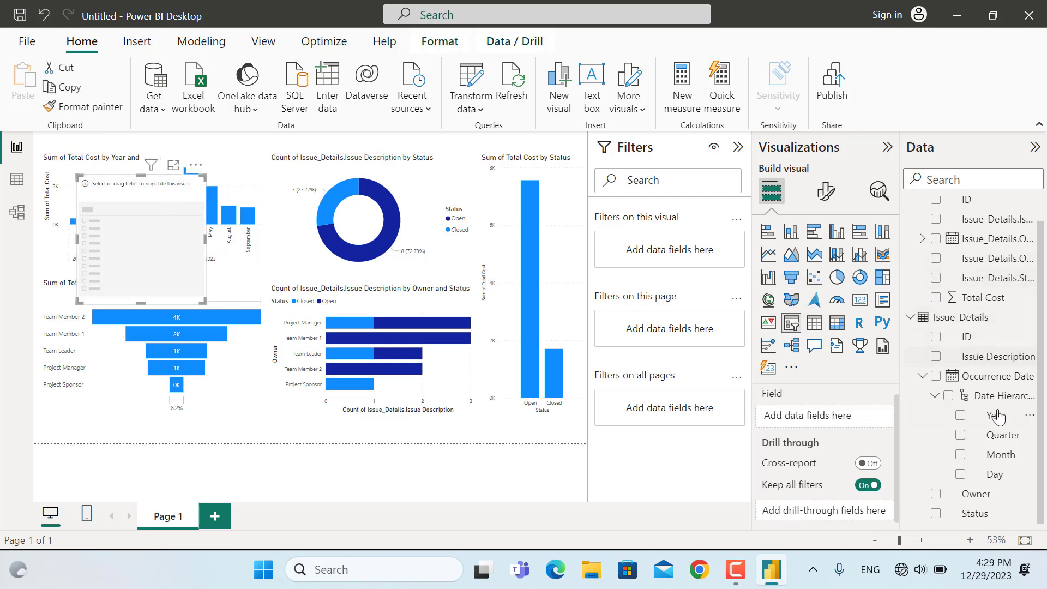
pyautogui.click(936, 514)
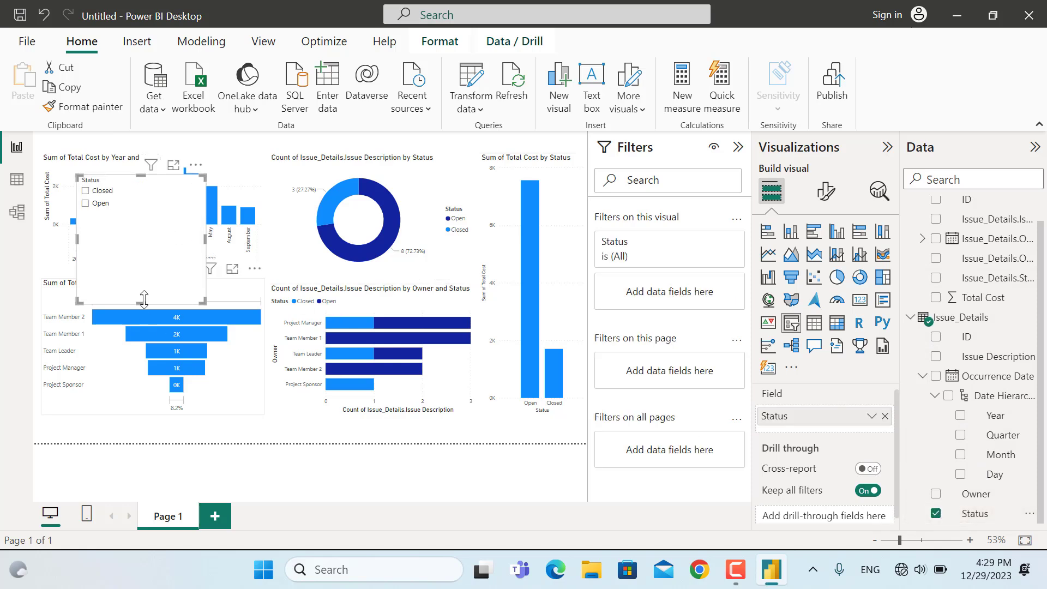
pyautogui.moveTo(144, 299); pyautogui.dragTo(343, 162)
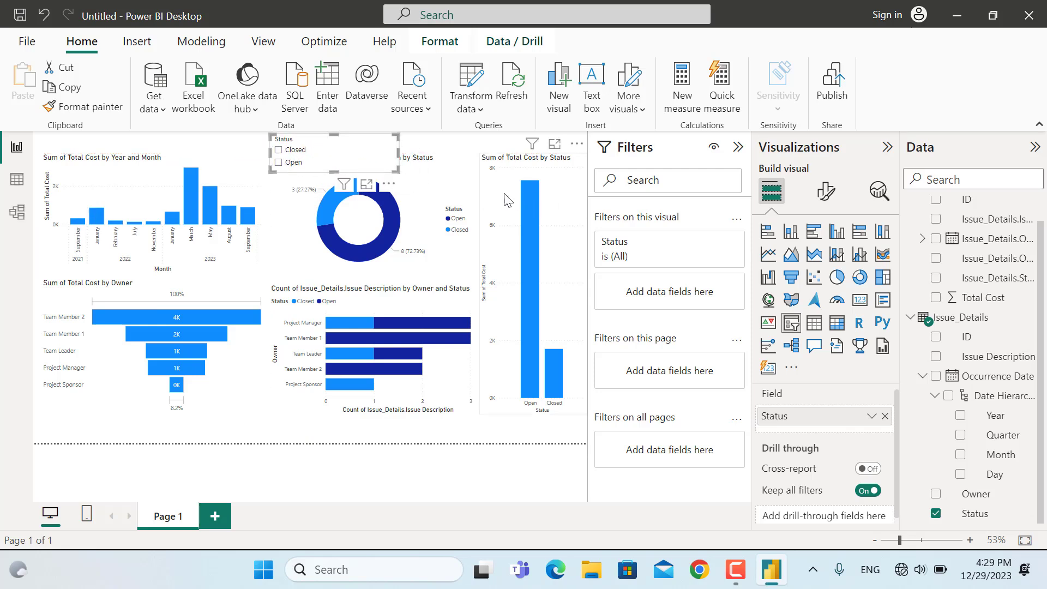
pyautogui.moveTo(334, 171); pyautogui.dragTo(346, 152)
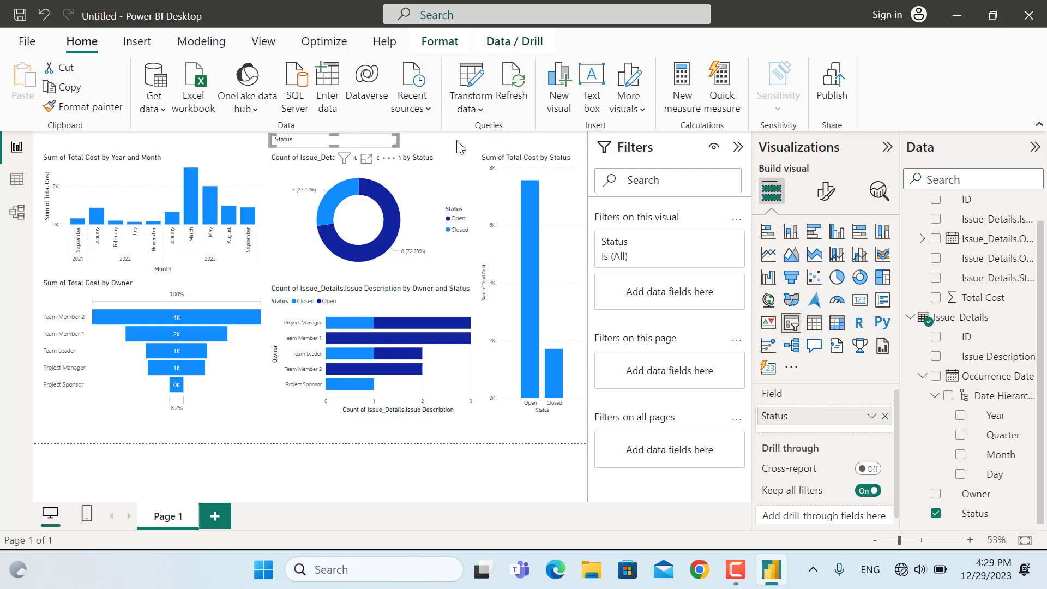
pyautogui.click(480, 137)
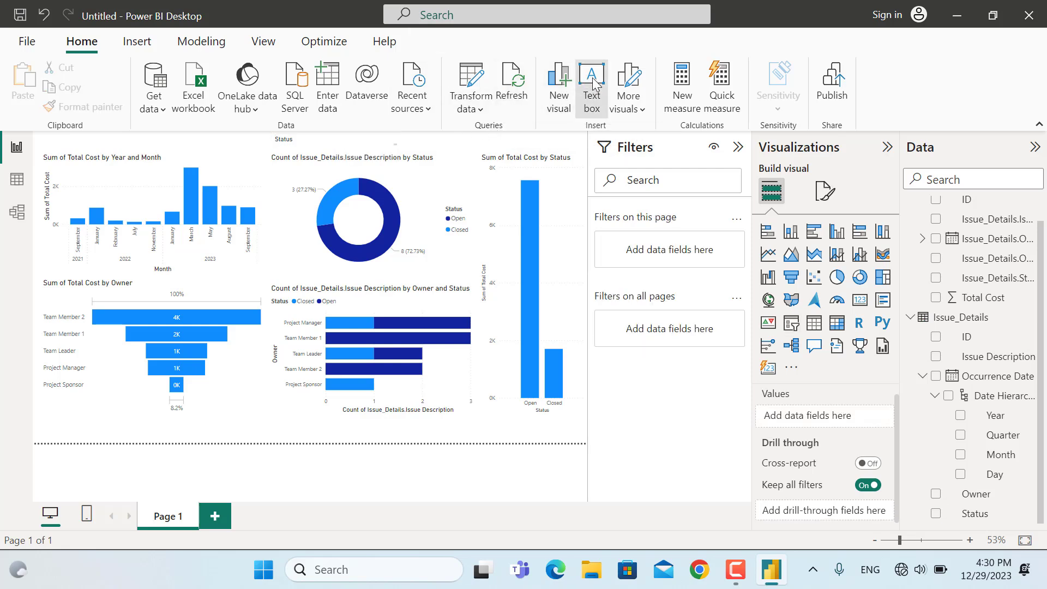
# - Insert the 'Issue Management Dashboard' title text box on one line and make it bold
pyautogui.click(592, 81)
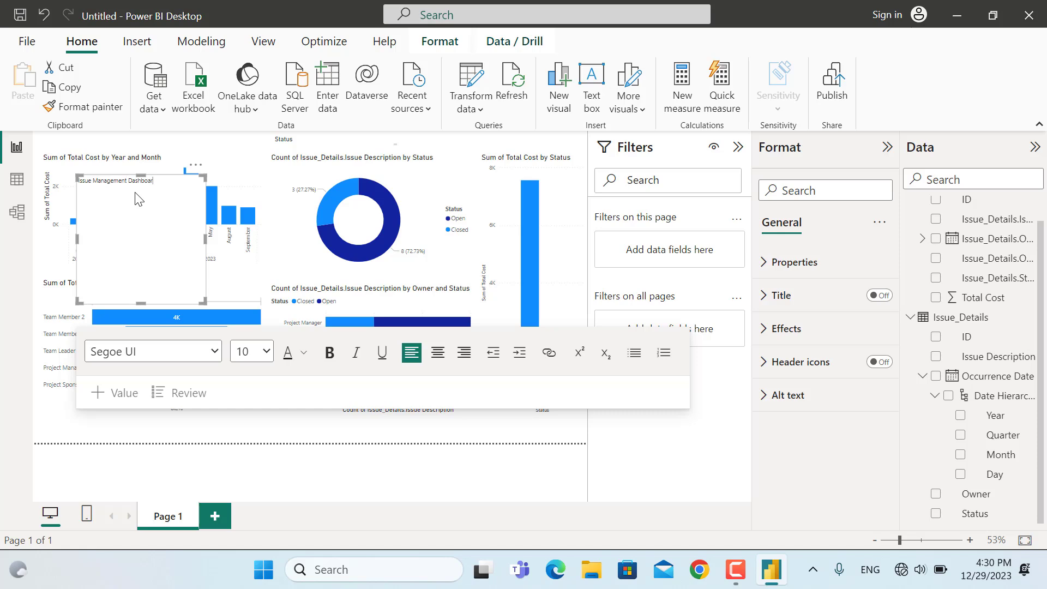
pyautogui.moveTo(139, 304); pyautogui.dragTo(173, 193)
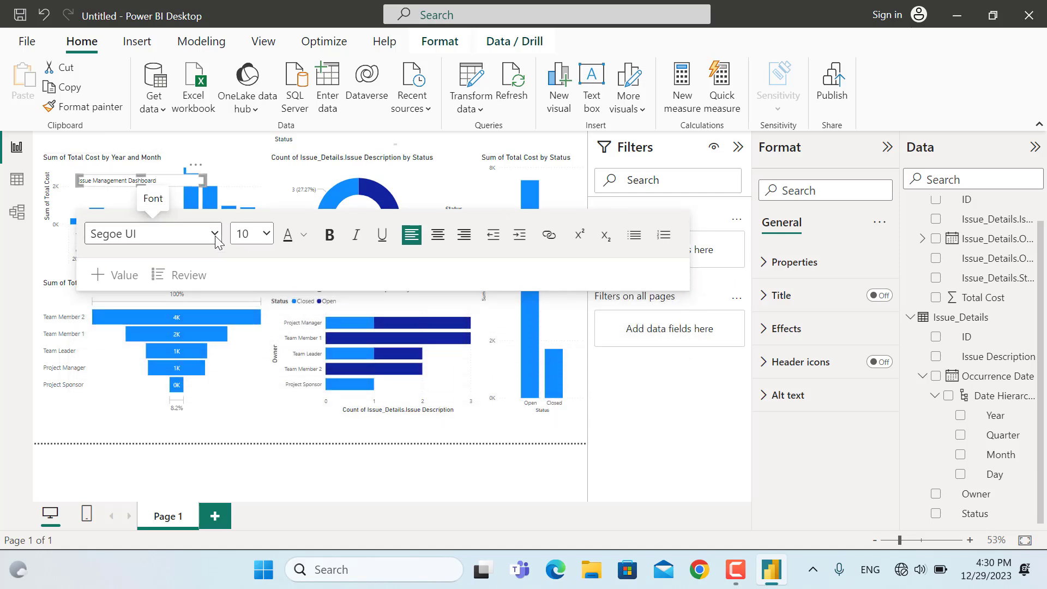
pyautogui.hotkey('ctrl', 'a')
pyautogui.click(336, 246)
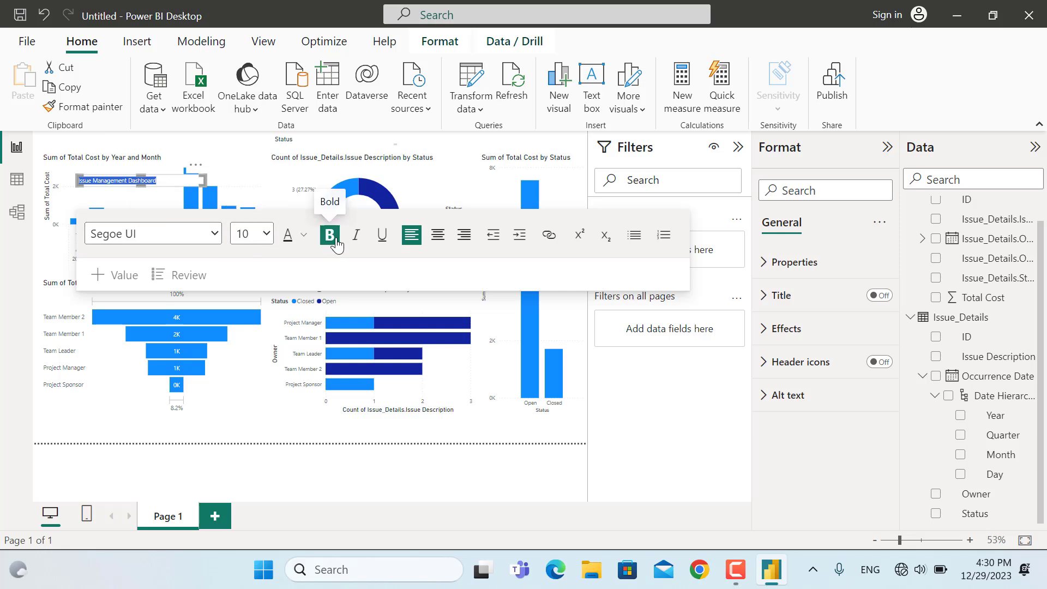
# - Set the title to DIN, size 18, navy, widen it to fit, and move it top-left
pyautogui.click(156, 234)
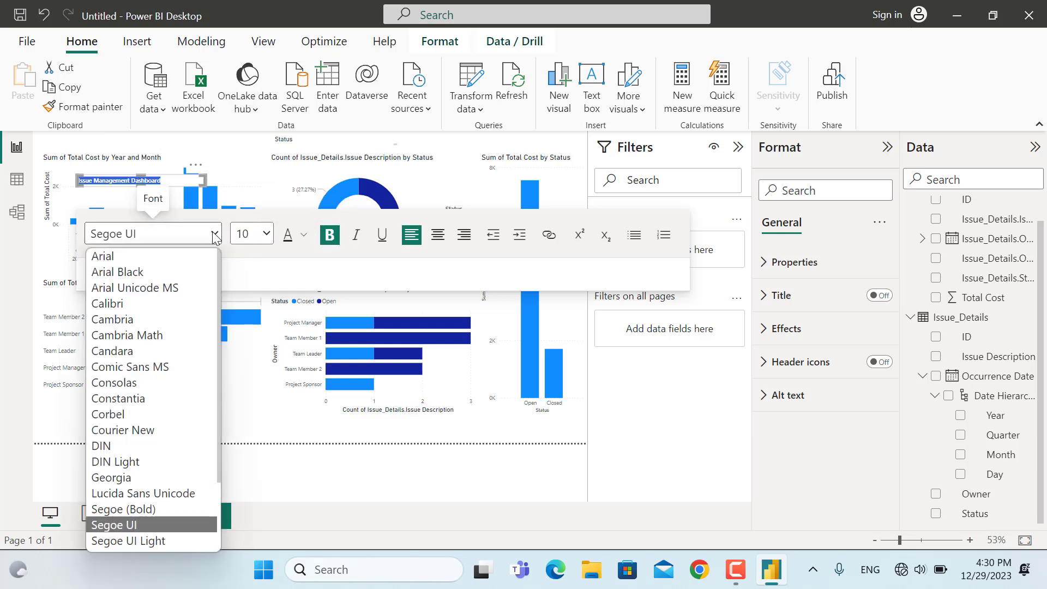
pyautogui.click(150, 446)
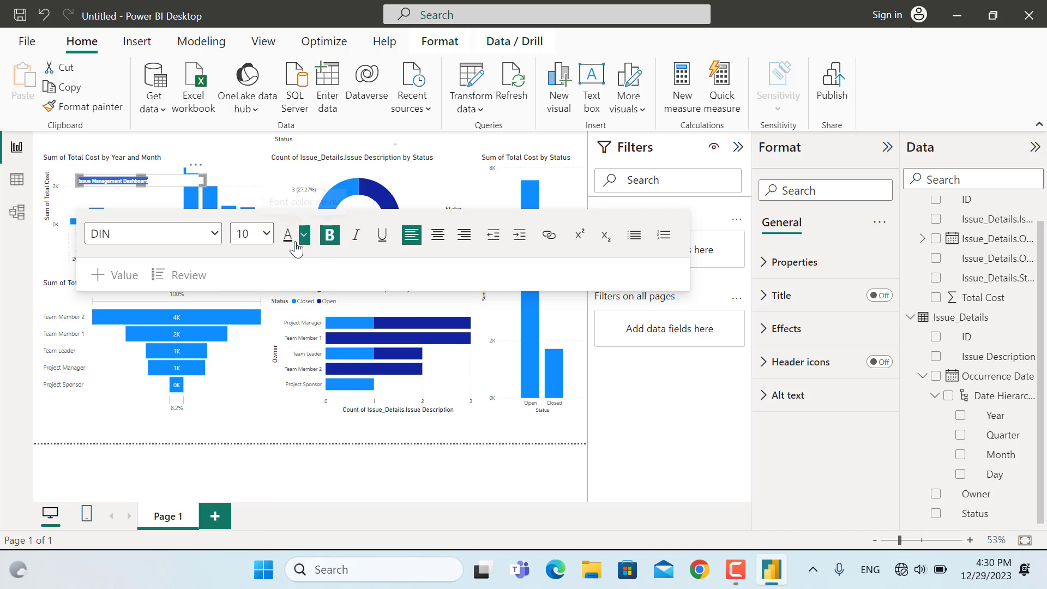
pyautogui.click(266, 233)
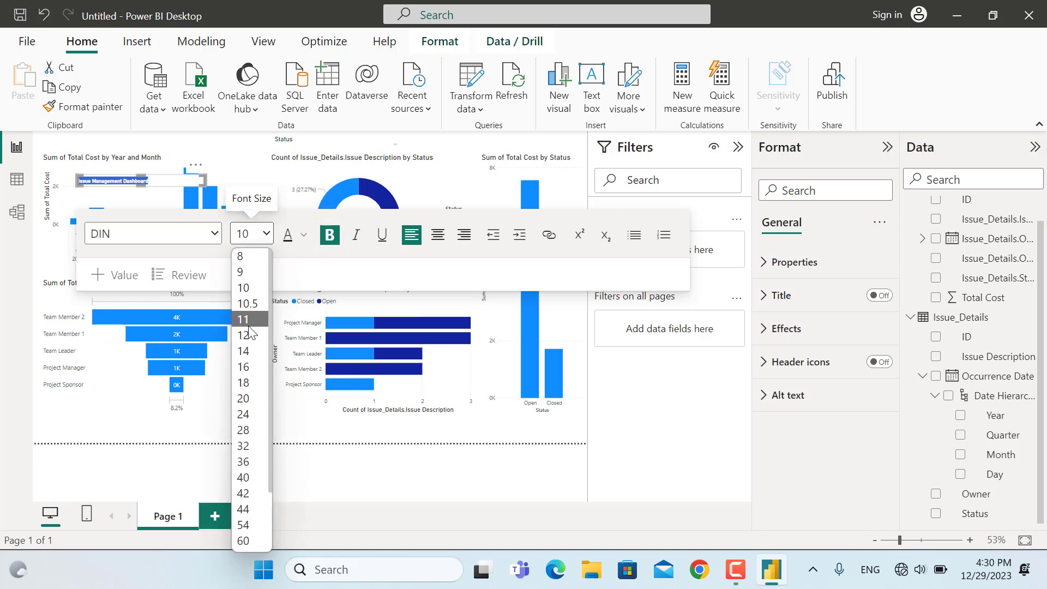
pyautogui.click(252, 384)
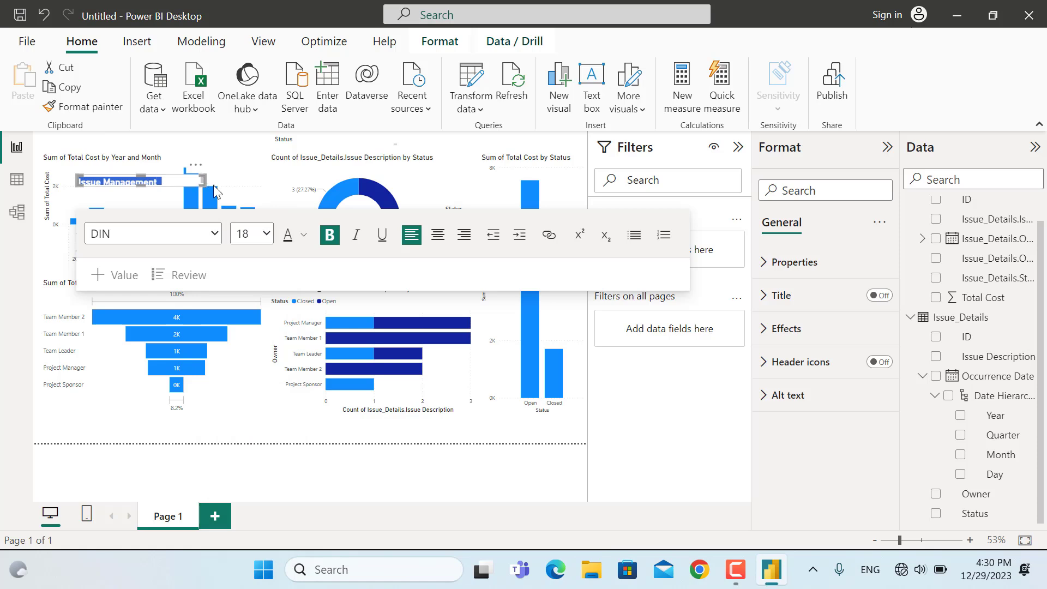
pyautogui.moveTo(214, 186); pyautogui.dragTo(244, 192)
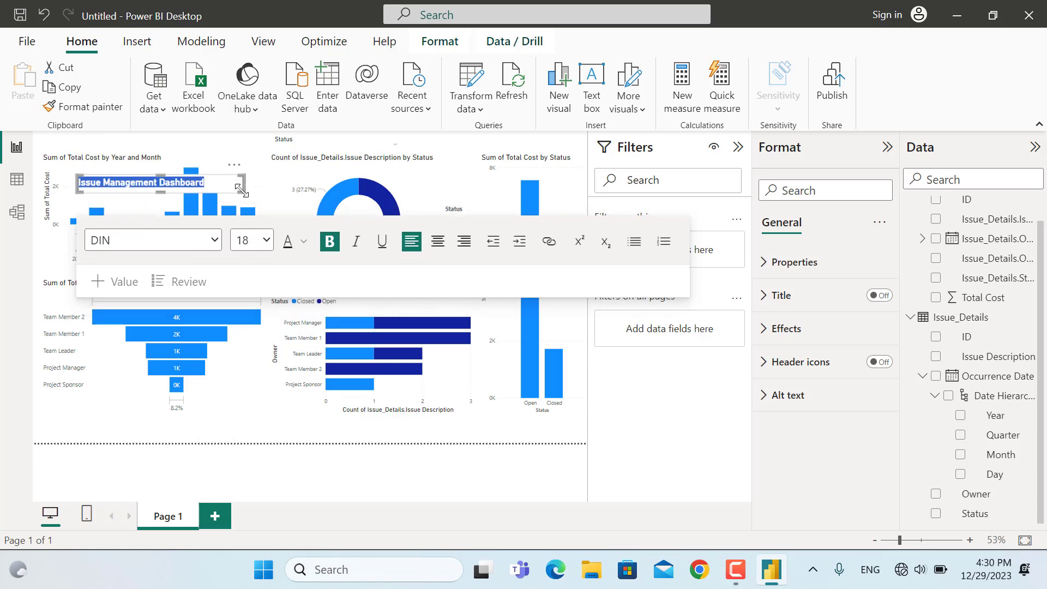
pyautogui.click(304, 242)
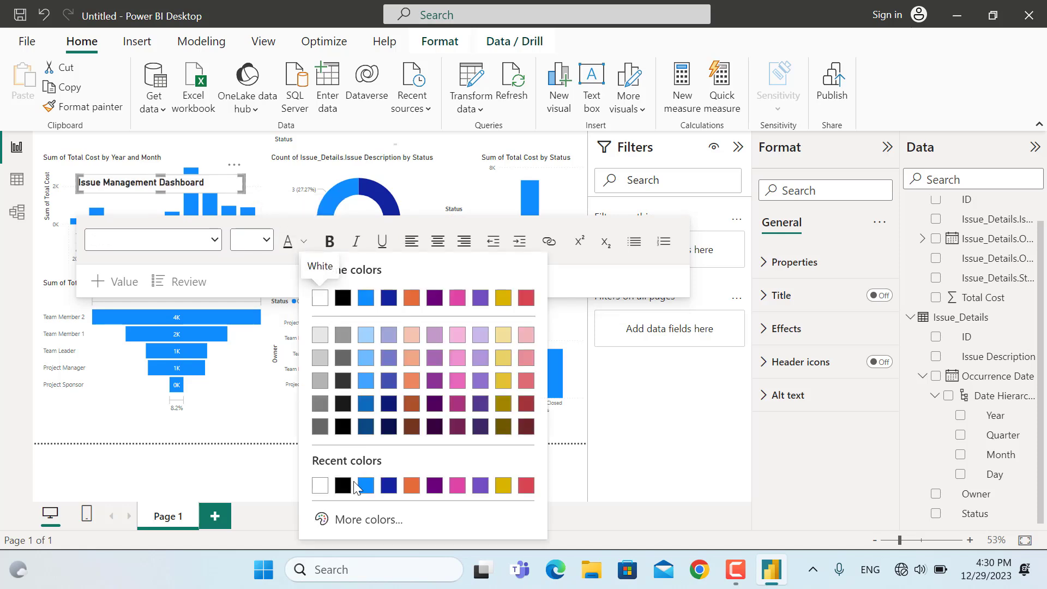
pyautogui.click(389, 485)
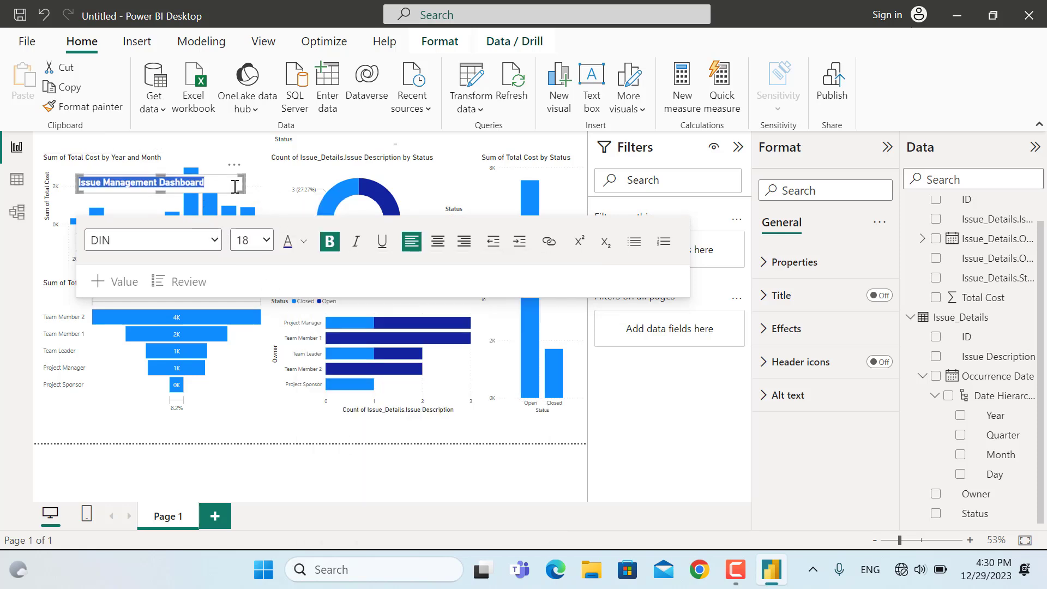
pyautogui.moveTo(228, 178); pyautogui.dragTo(200, 119)
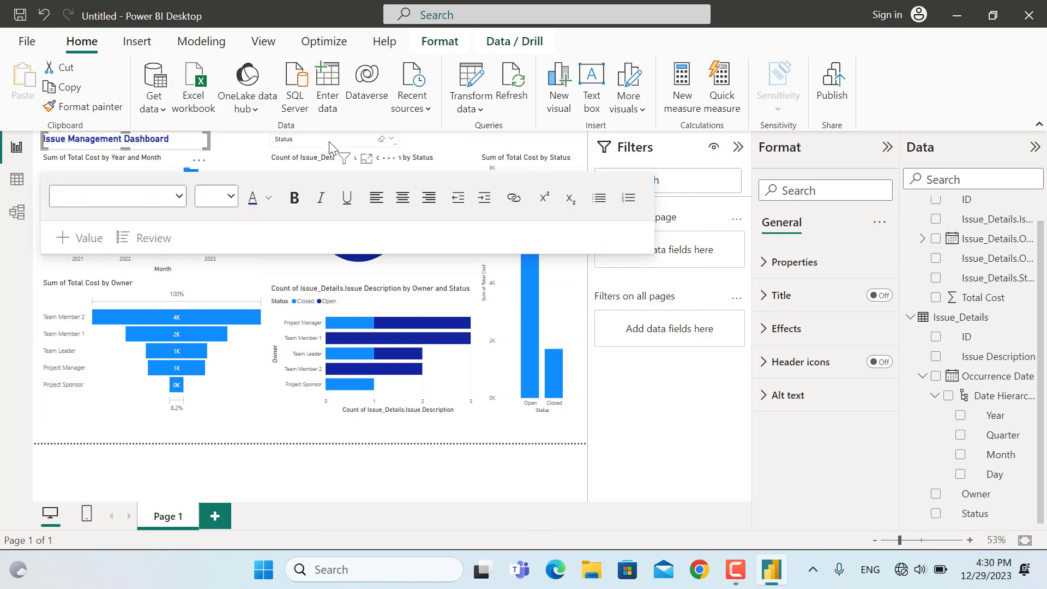
pyautogui.click(329, 142)
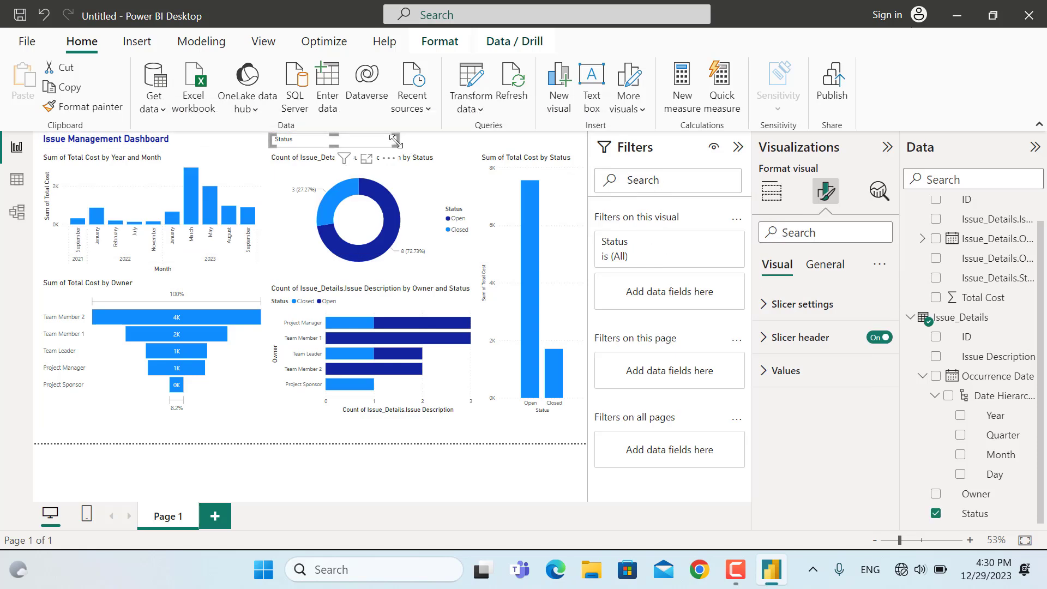
# - Widen the Status slicer across the page top and set its style to Tile
pyautogui.moveTo(394, 142); pyautogui.dragTo(569, 144)
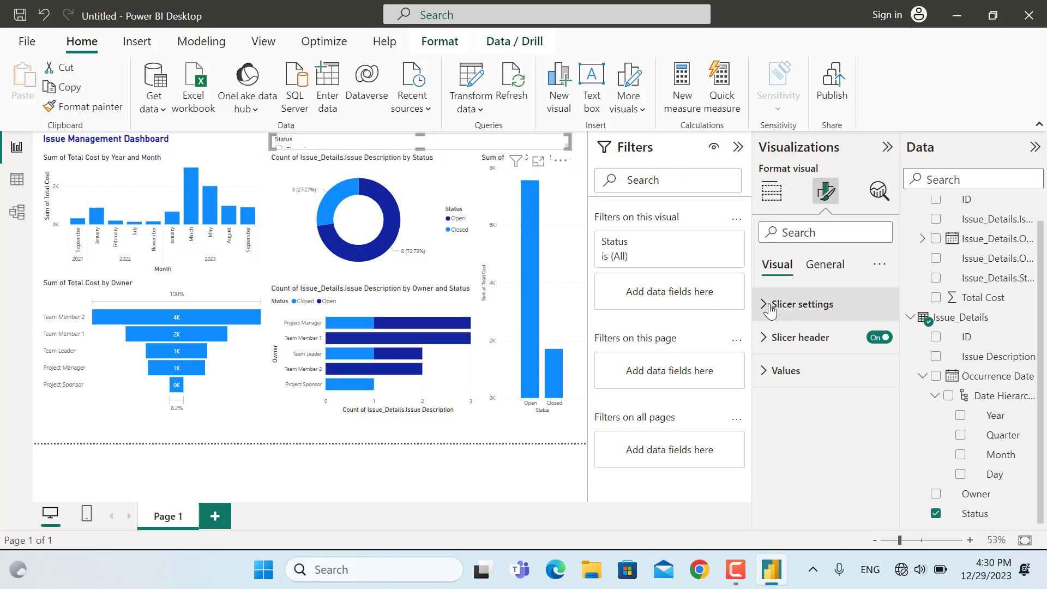
pyautogui.click(775, 197)
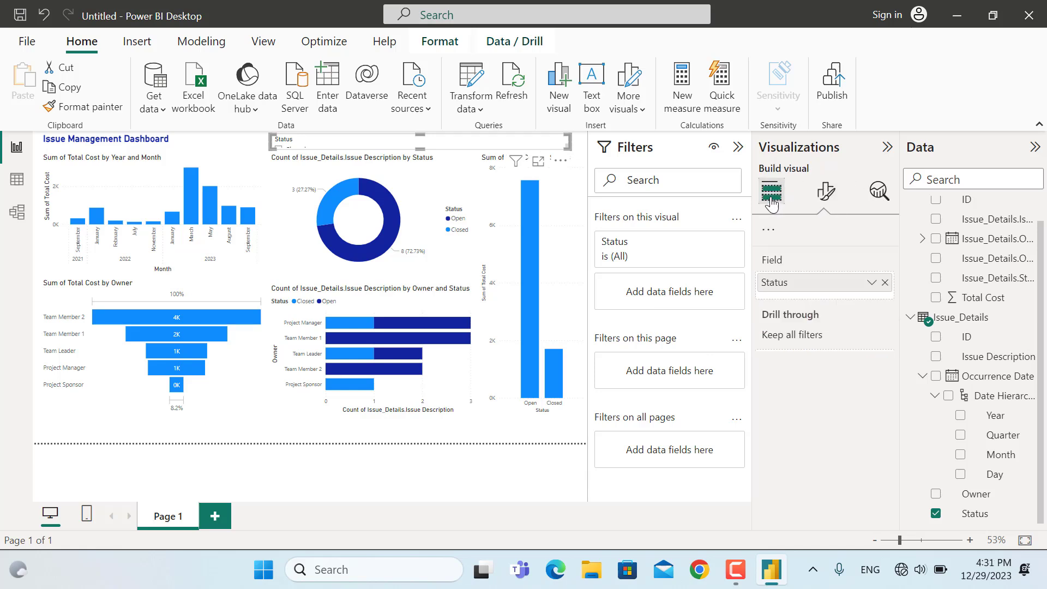
pyautogui.click(829, 194)
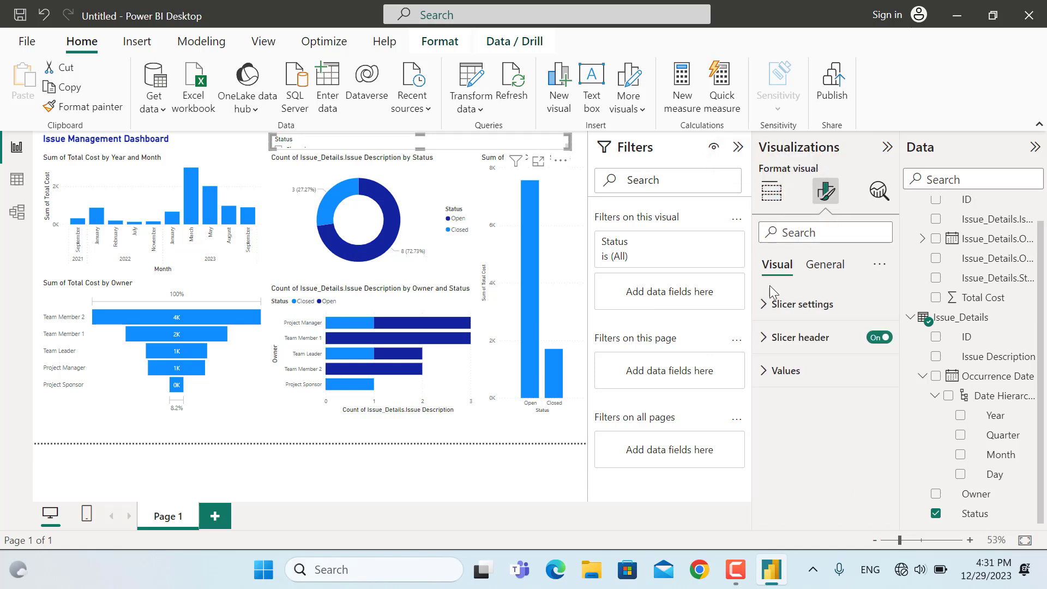
pyautogui.click(767, 307)
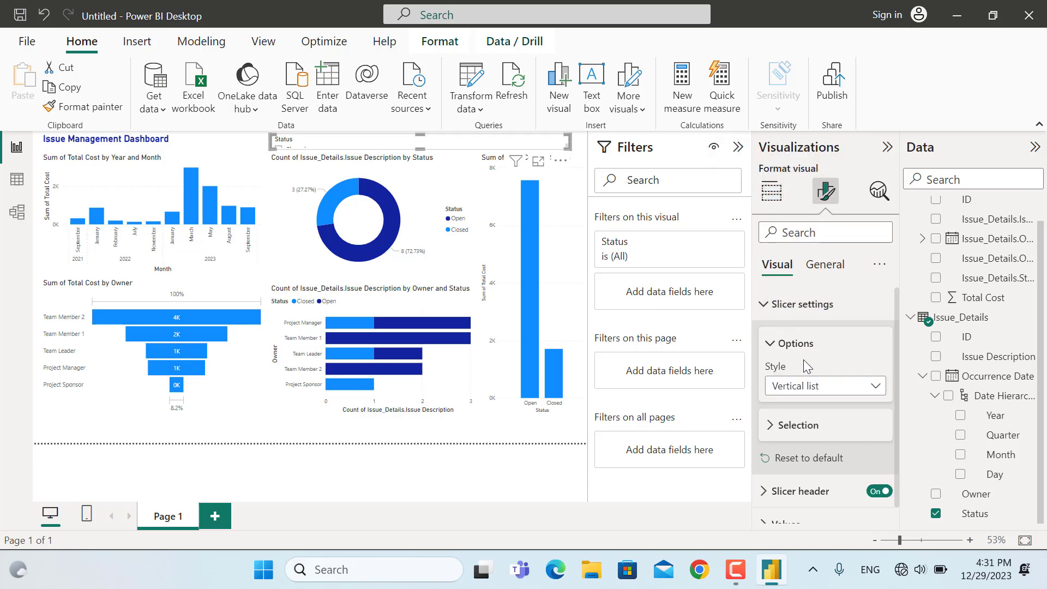
pyautogui.click(832, 385)
pyautogui.click(806, 424)
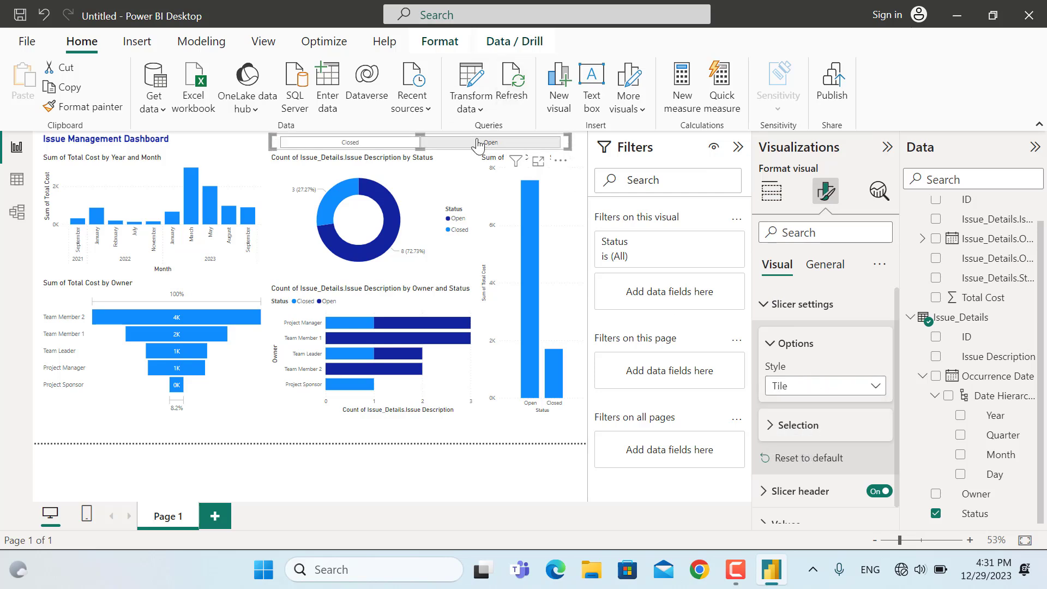
# - Test the slicer tiles by filtering to Open, then Closed, then clearing the filter
pyautogui.click(478, 145)
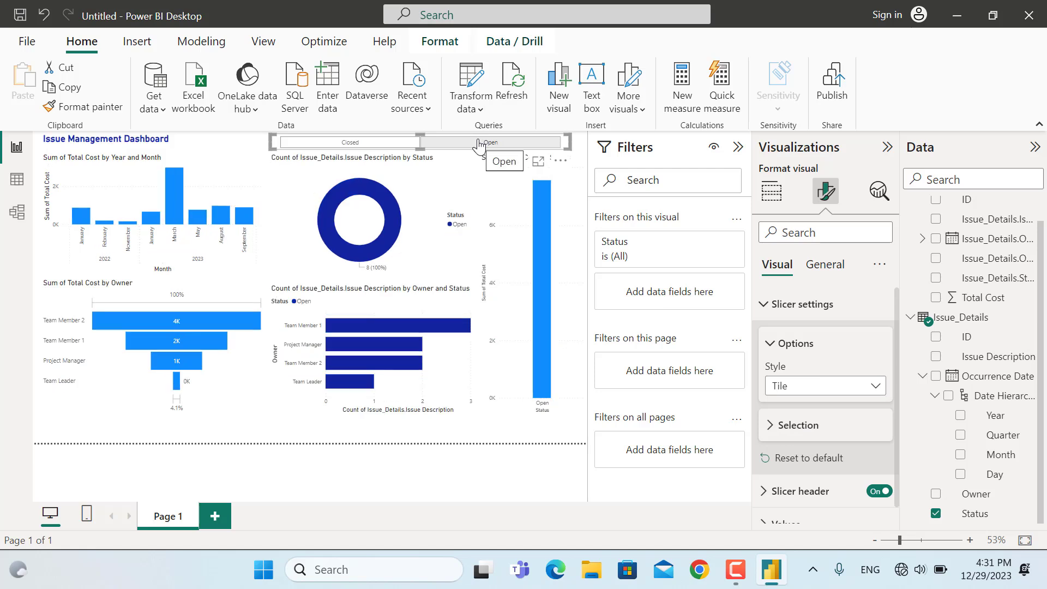
pyautogui.click(401, 144)
pyautogui.click(384, 143)
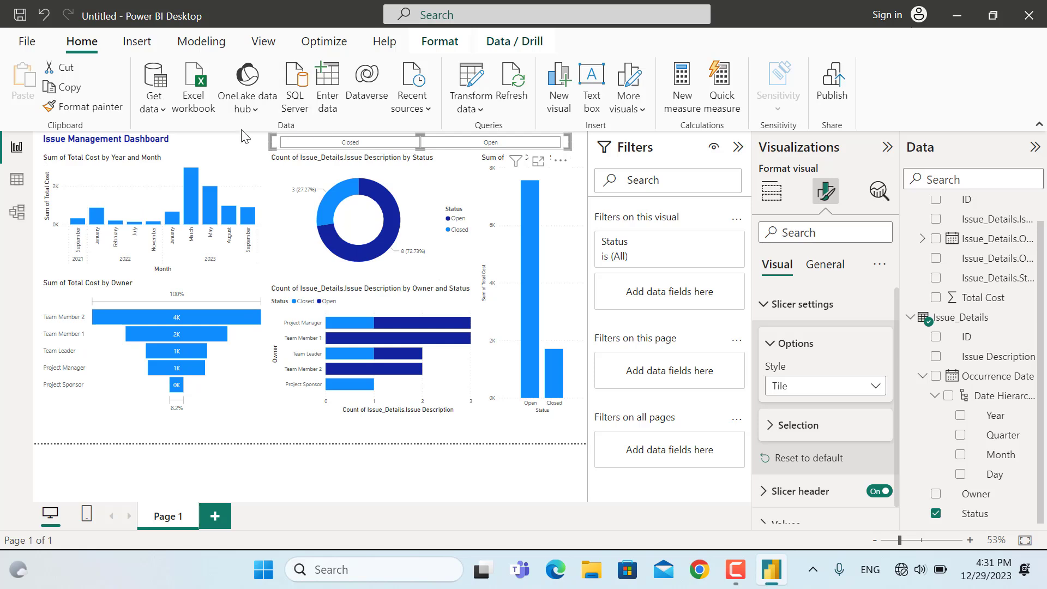
# - On the cost-by-month chart, hide the X-axis title and make month labels bold size 10
pyautogui.click(257, 187)
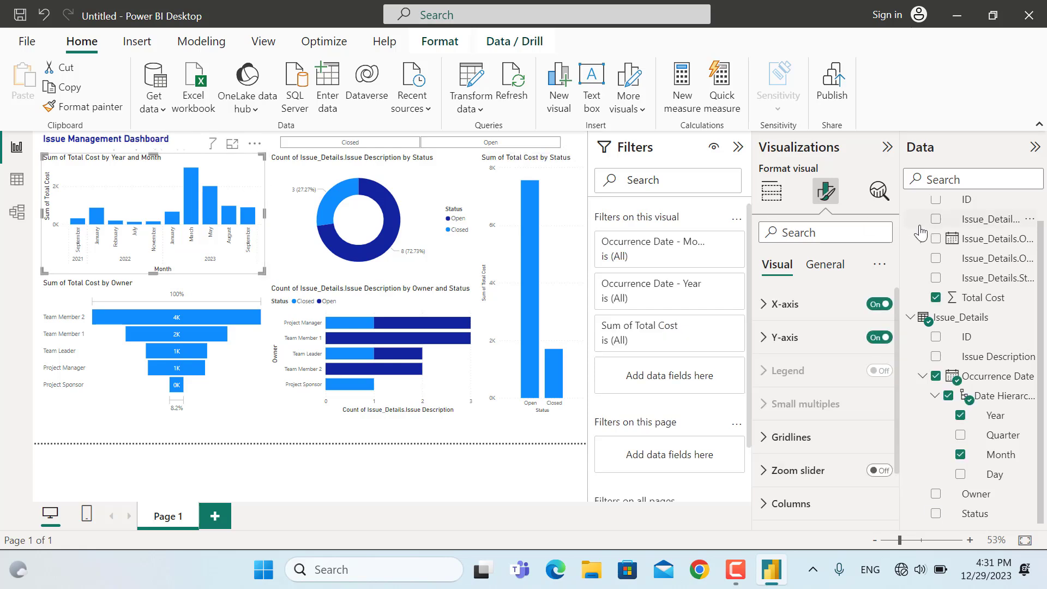
pyautogui.click(771, 191)
pyautogui.click(823, 191)
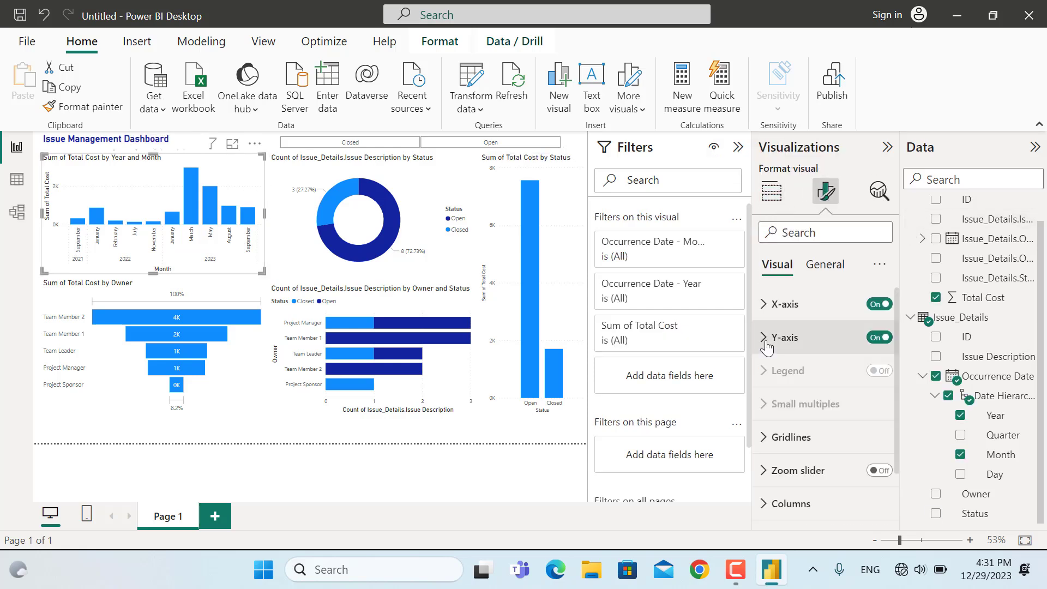
pyautogui.click(765, 306)
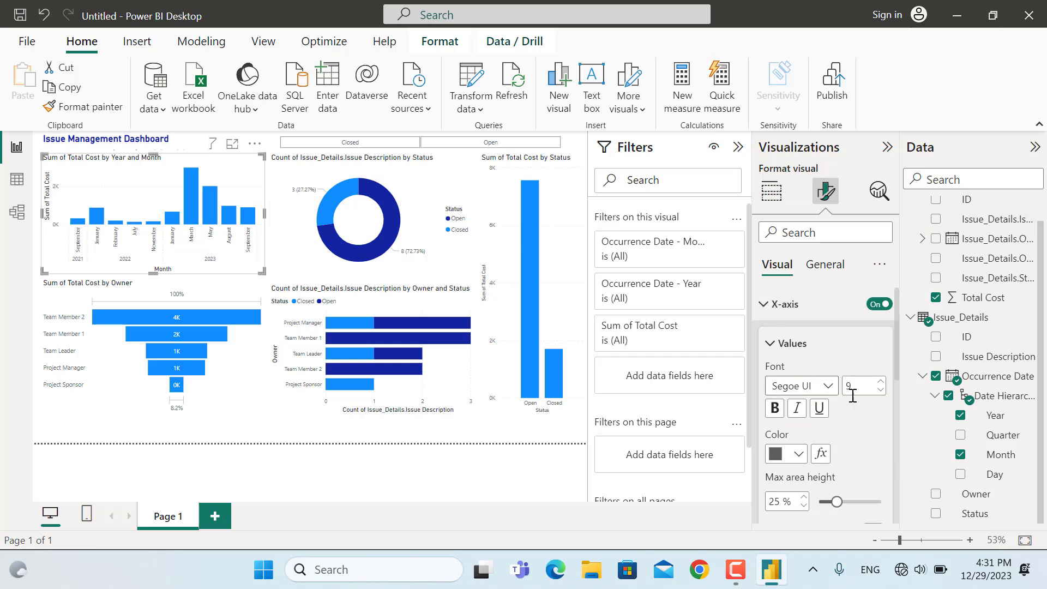
pyautogui.scroll(-2, 849, 421)
pyautogui.scroll(-1, 850, 421)
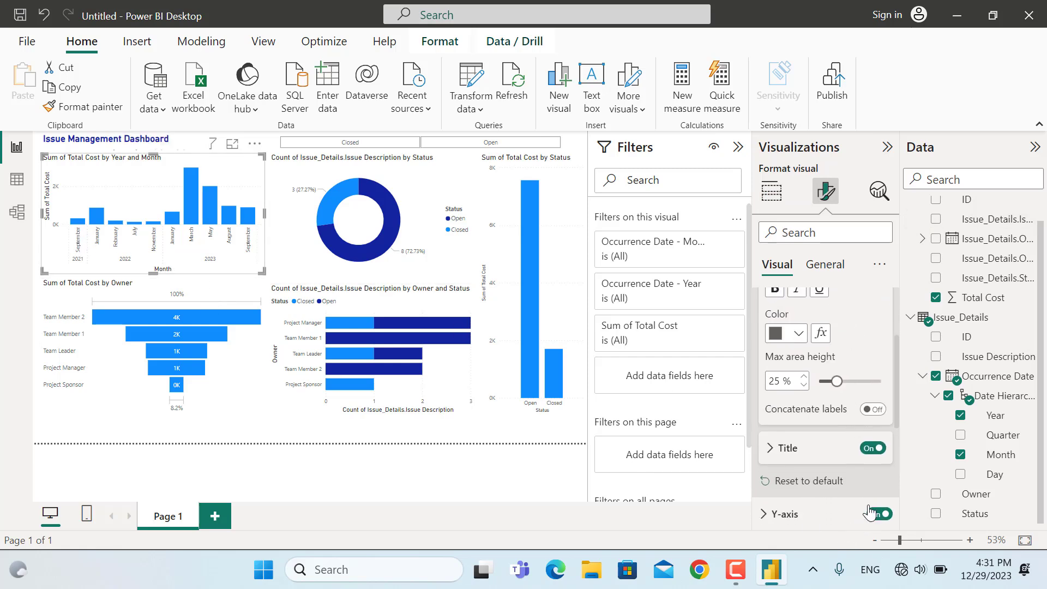
pyautogui.click(874, 449)
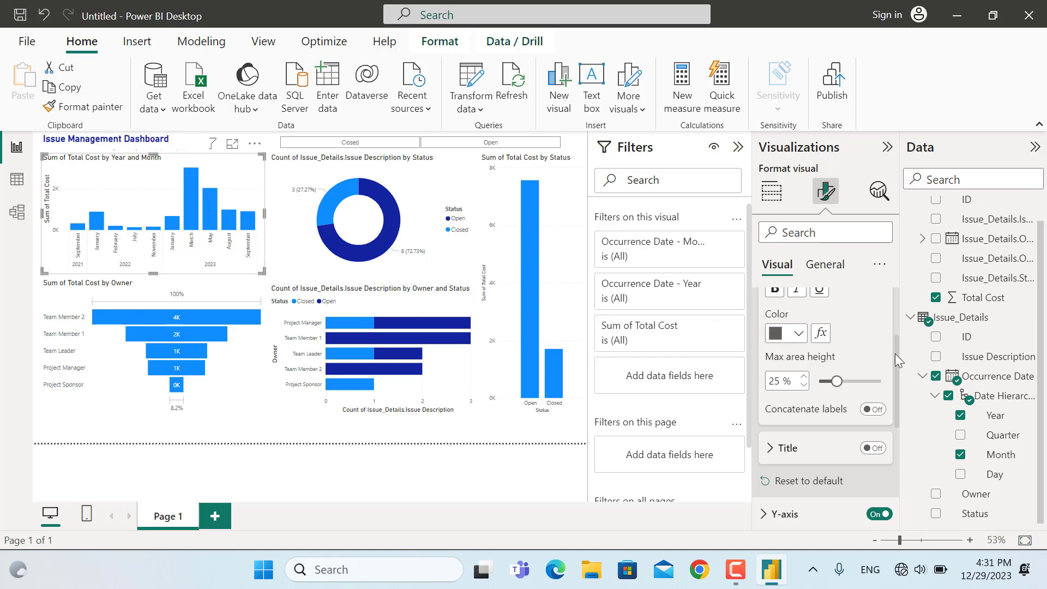
pyautogui.scroll(3, 840, 328)
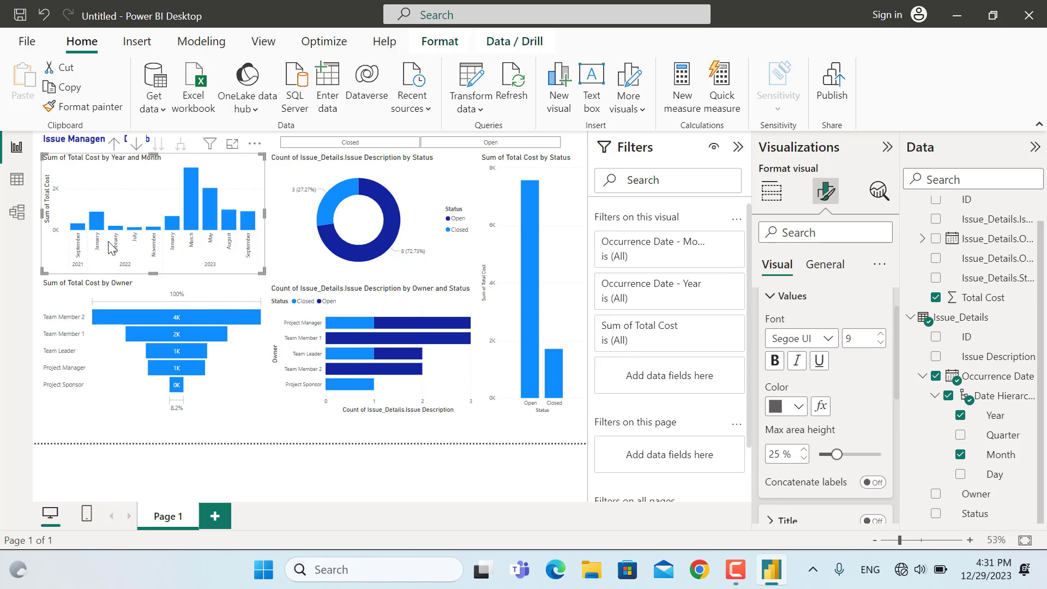
pyautogui.click(880, 335)
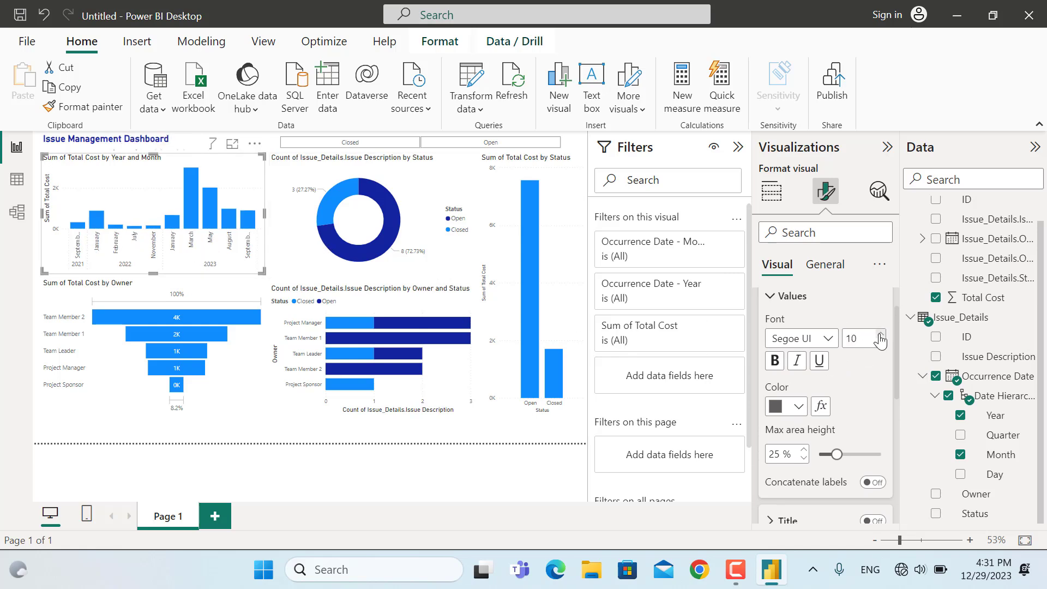
pyautogui.click(779, 364)
# - Turn off the Sum of Total Cost Y-axis title and the Y-axis value labels
pyautogui.scroll(-3, 791, 430)
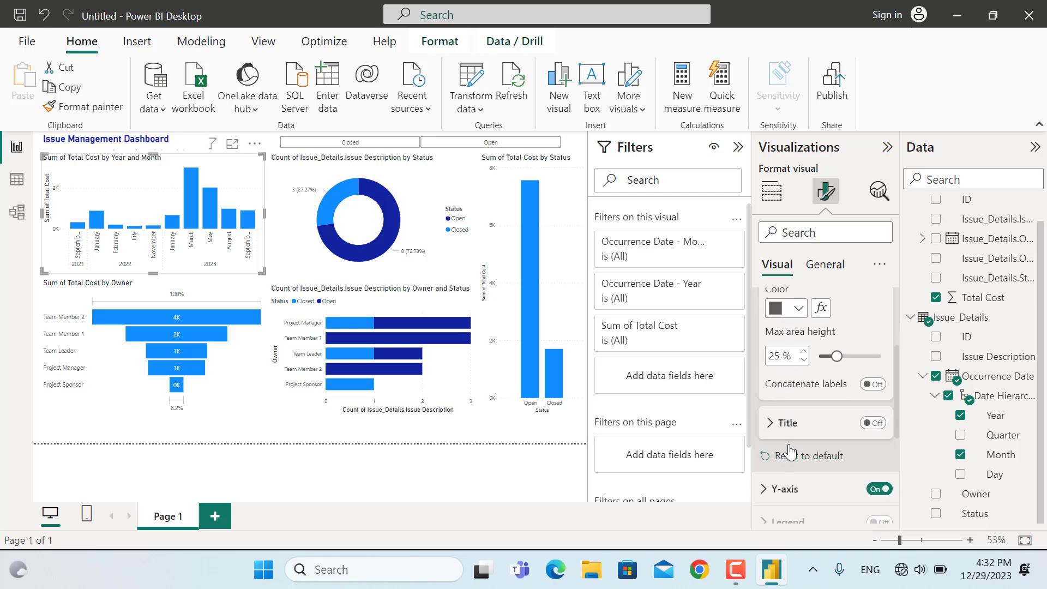
pyautogui.scroll(-2, 789, 444)
pyautogui.click(766, 424)
pyautogui.scroll(-2, 810, 435)
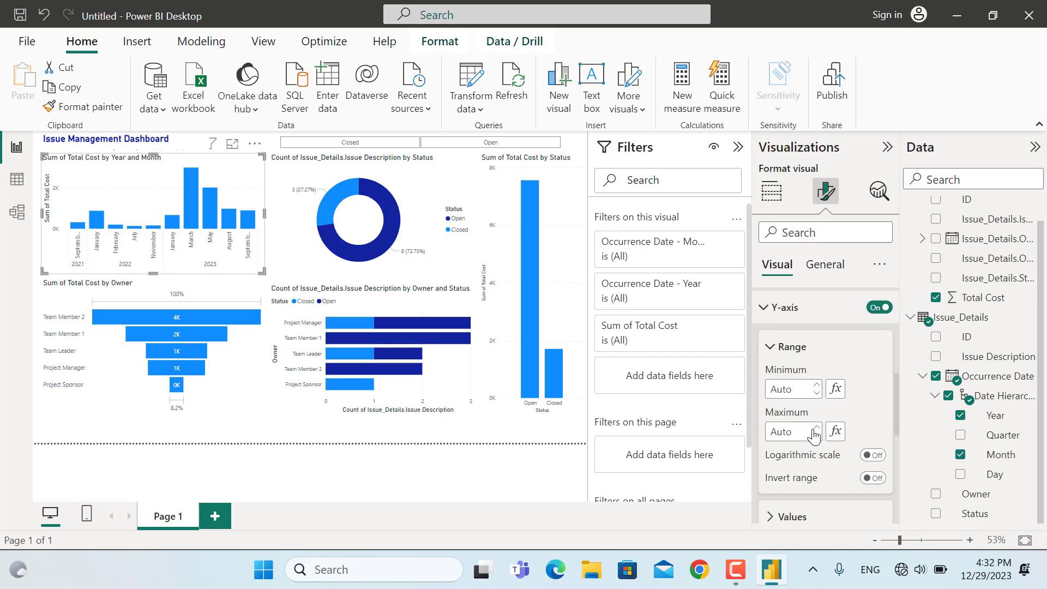
pyautogui.scroll(-2, 815, 435)
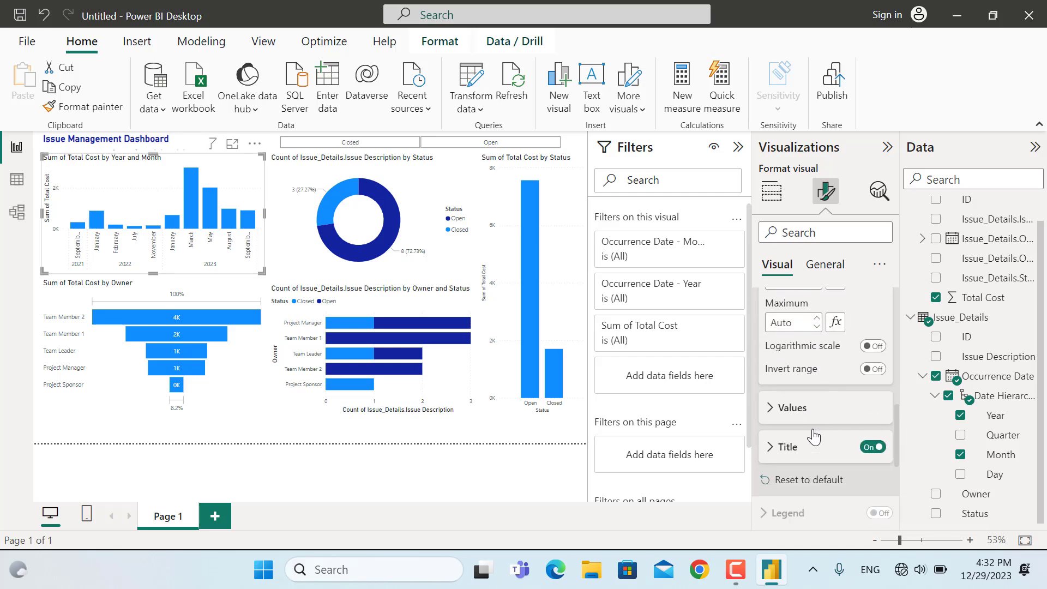
pyautogui.click(875, 439)
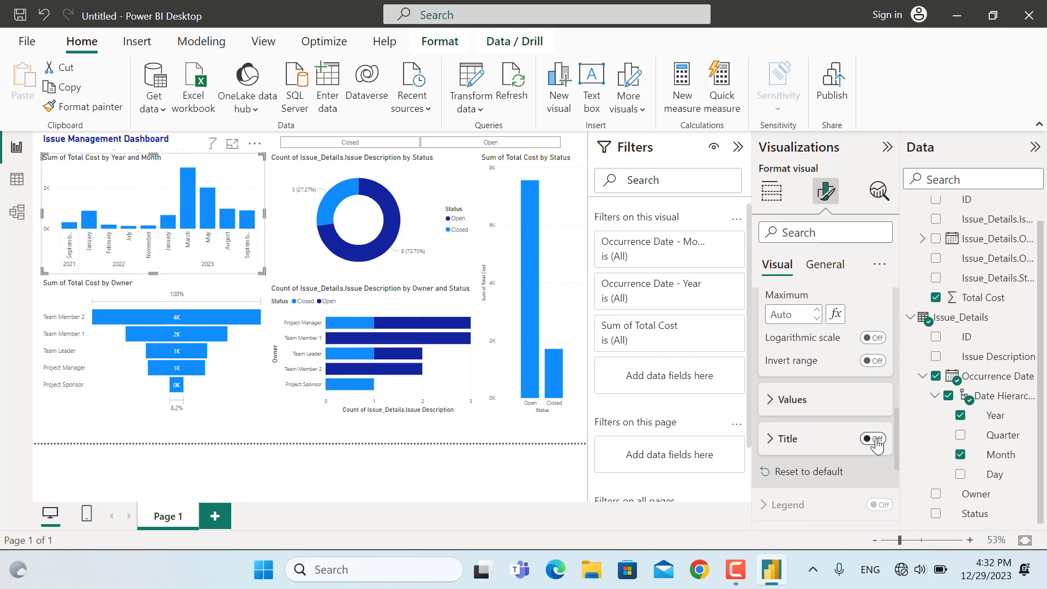
pyautogui.scroll(3, 873, 344)
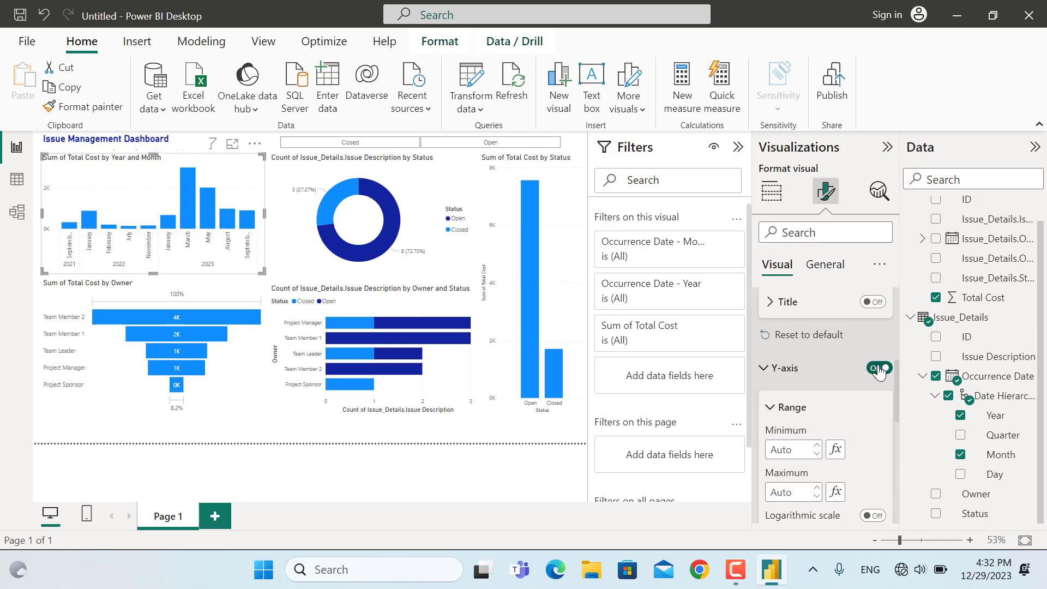
pyautogui.click(879, 369)
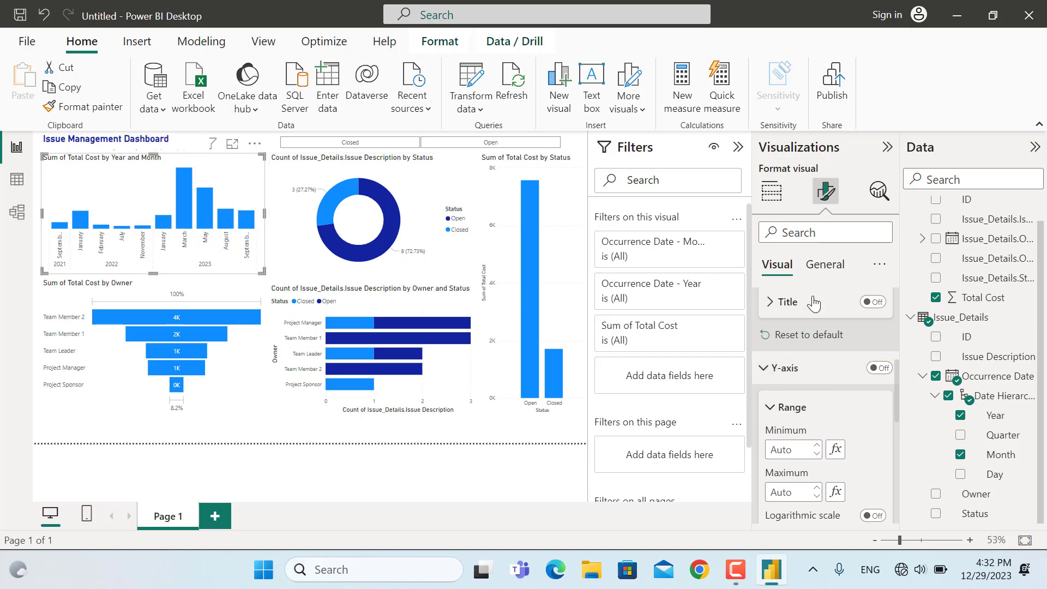
pyautogui.scroll(-5, 816, 421)
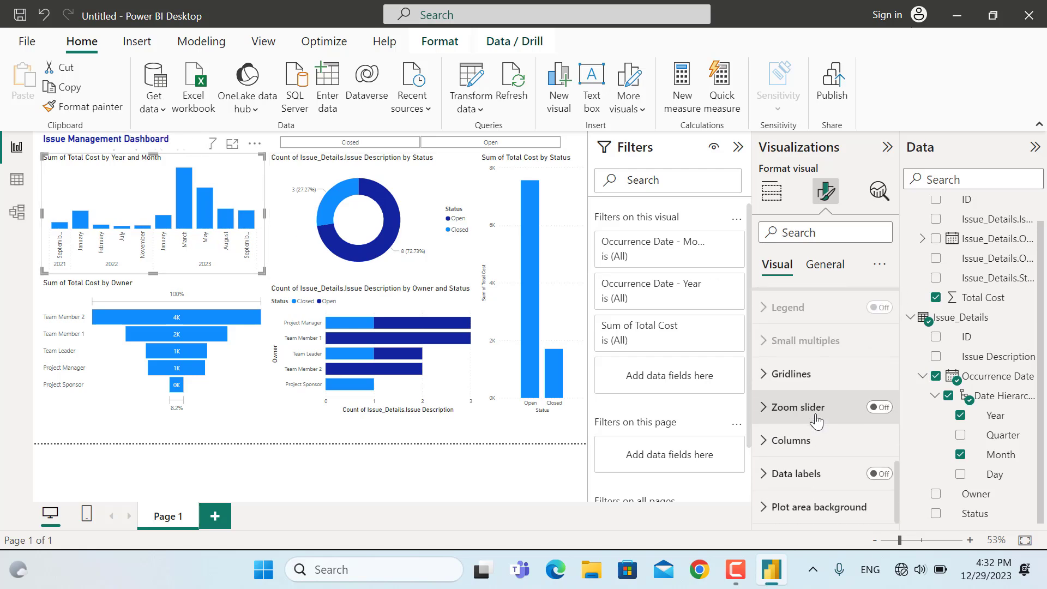
# - Colour the cost-by-month columns gold
pyautogui.click(813, 440)
pyautogui.scroll(-2, 807, 431)
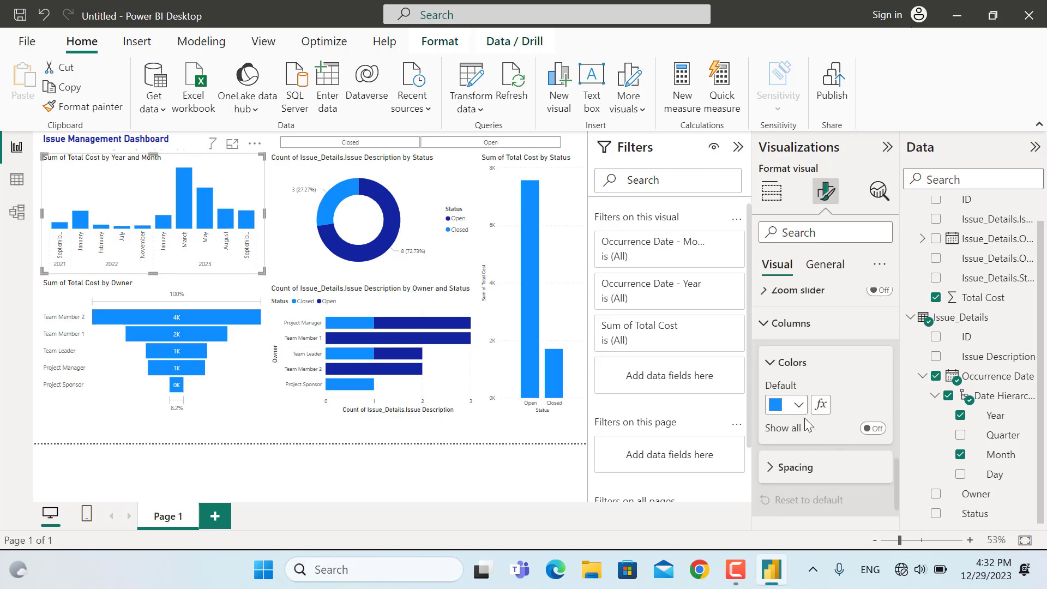
pyautogui.click(798, 406)
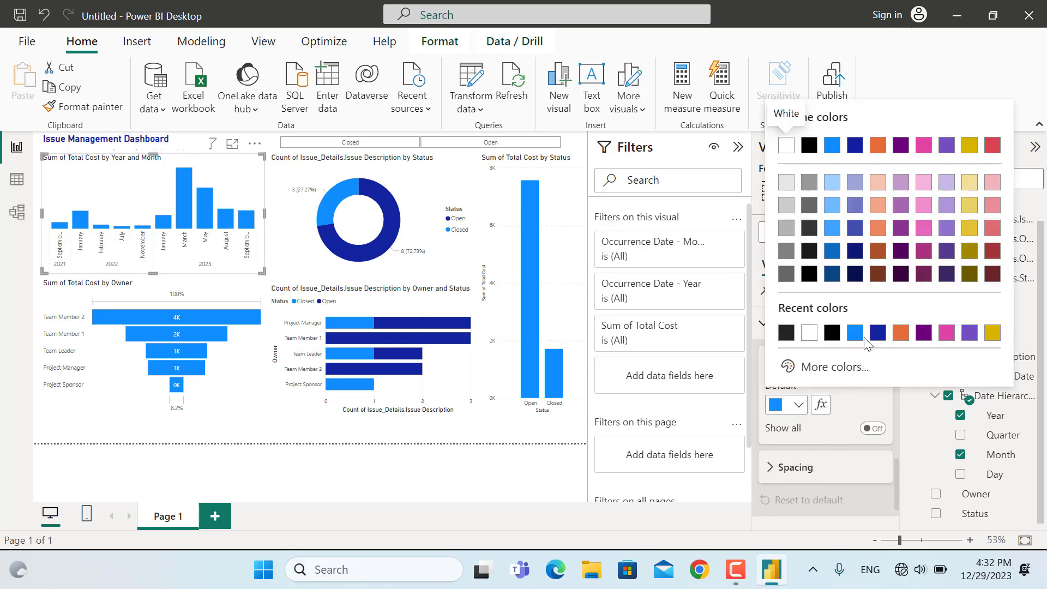
pyautogui.click(992, 343)
pyautogui.scroll(5, 821, 455)
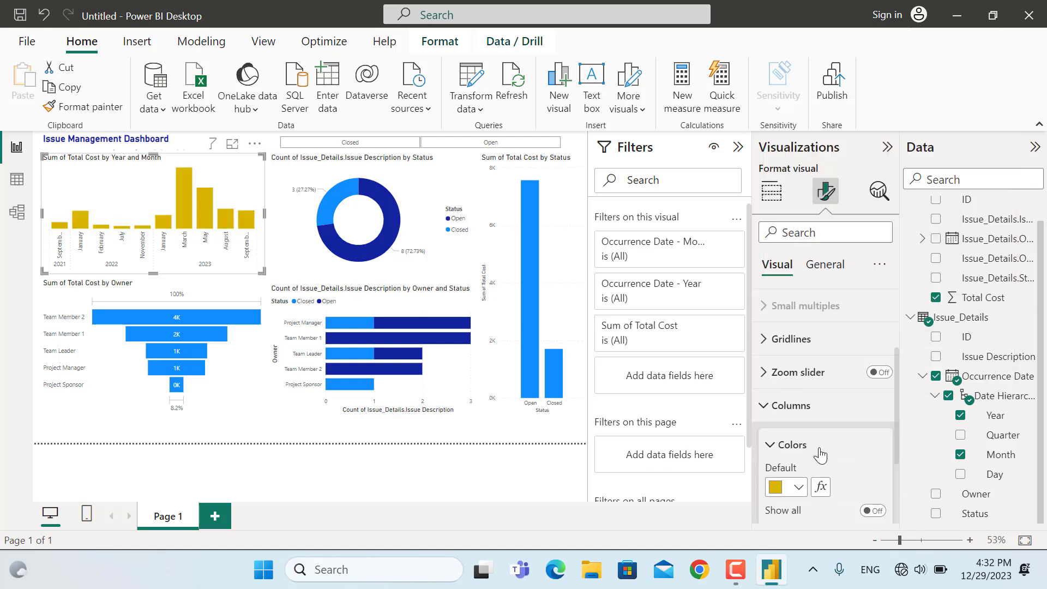
# - Turn data labels on and set their Display units to None for full values
pyautogui.scroll(-5, 821, 455)
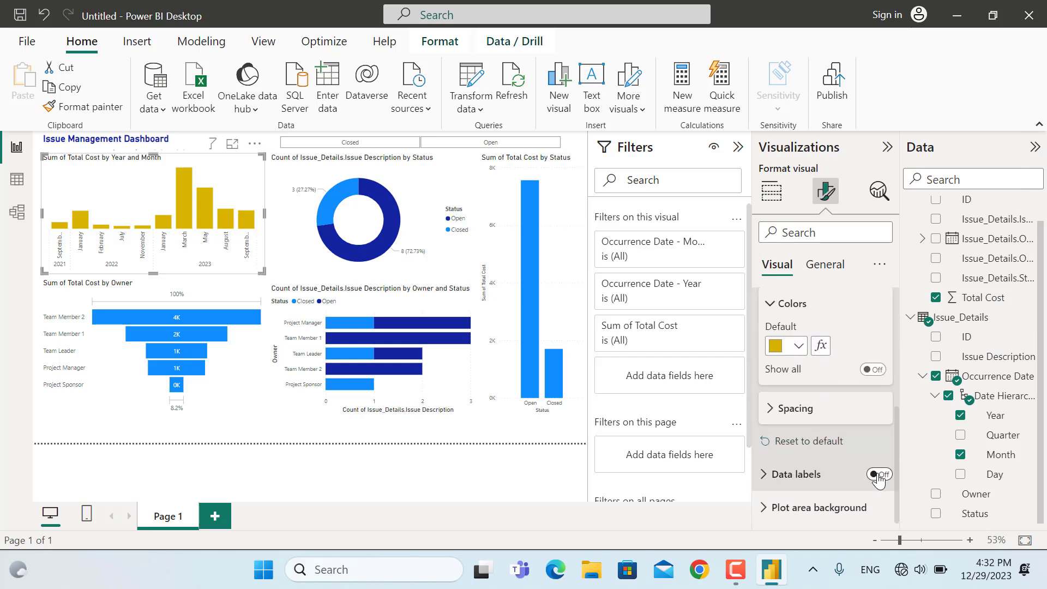
pyautogui.click(877, 478)
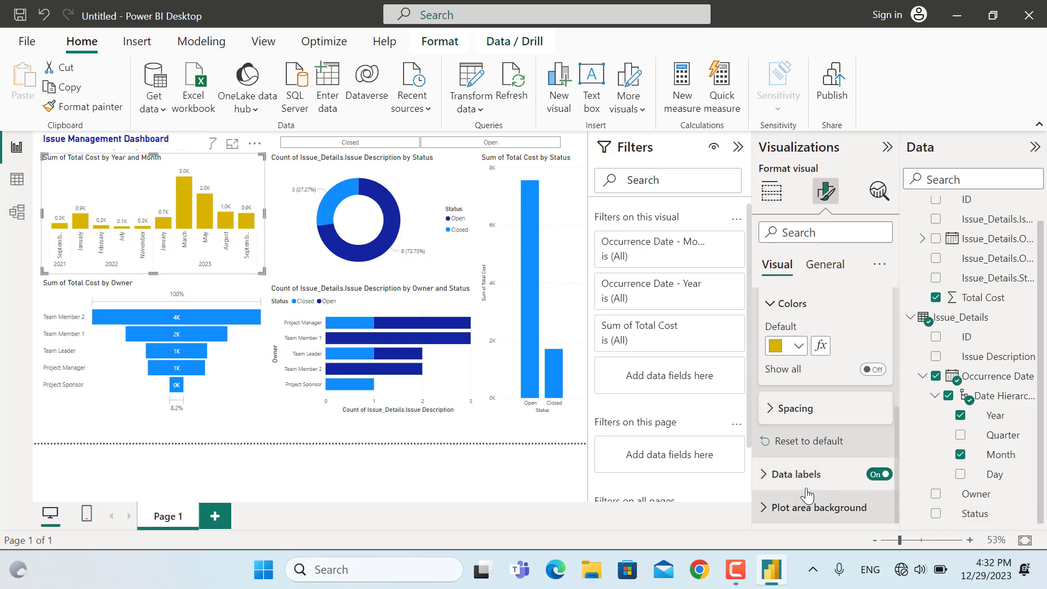
pyautogui.click(827, 468)
pyautogui.scroll(-5, 832, 452)
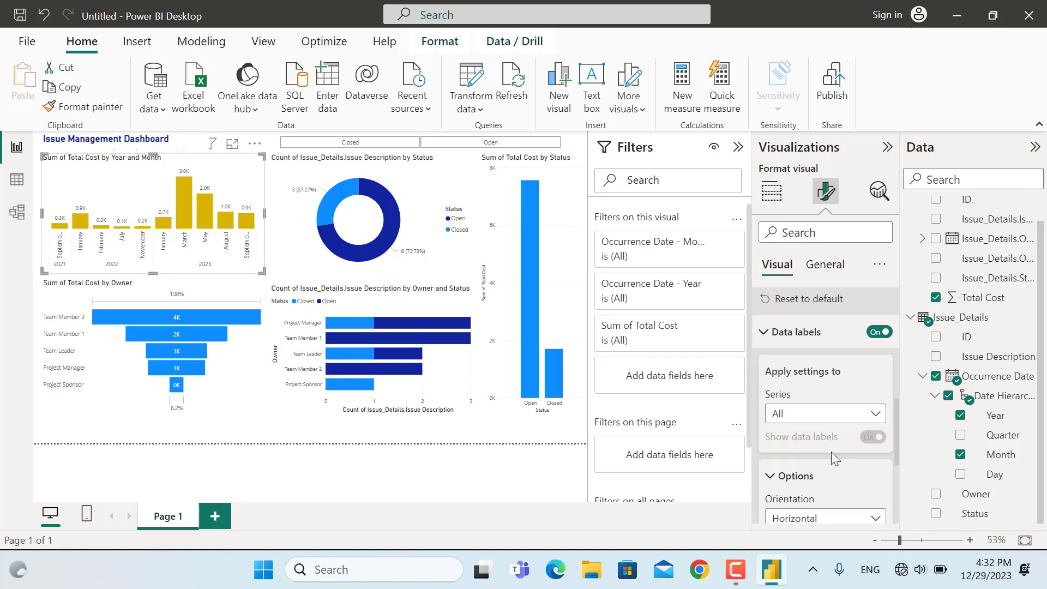
pyautogui.scroll(-2, 831, 452)
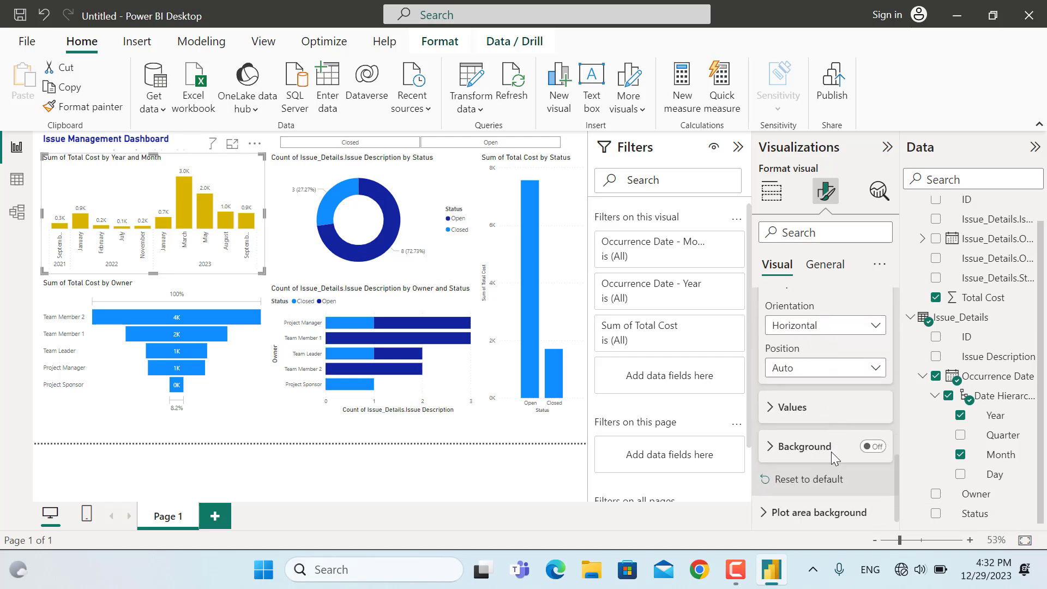
pyautogui.click(771, 408)
pyautogui.scroll(-3, 818, 417)
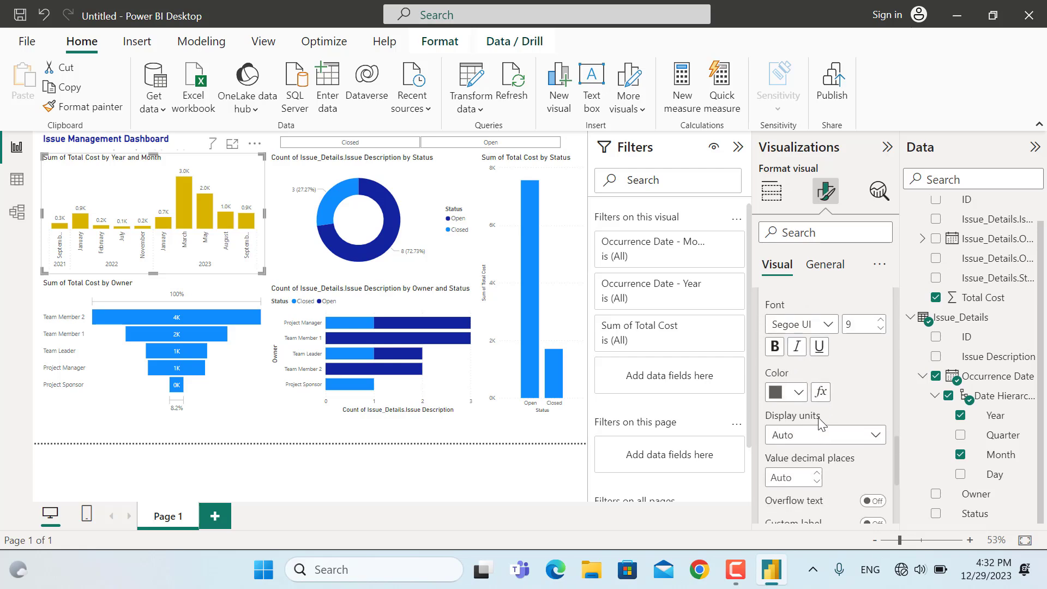
pyautogui.click(875, 431)
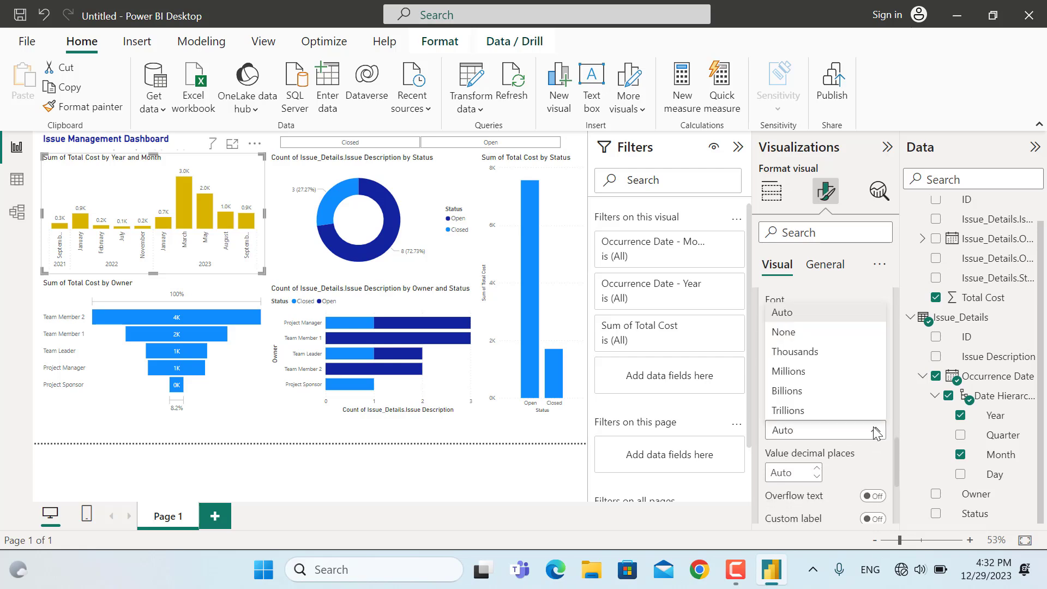
pyautogui.click(804, 333)
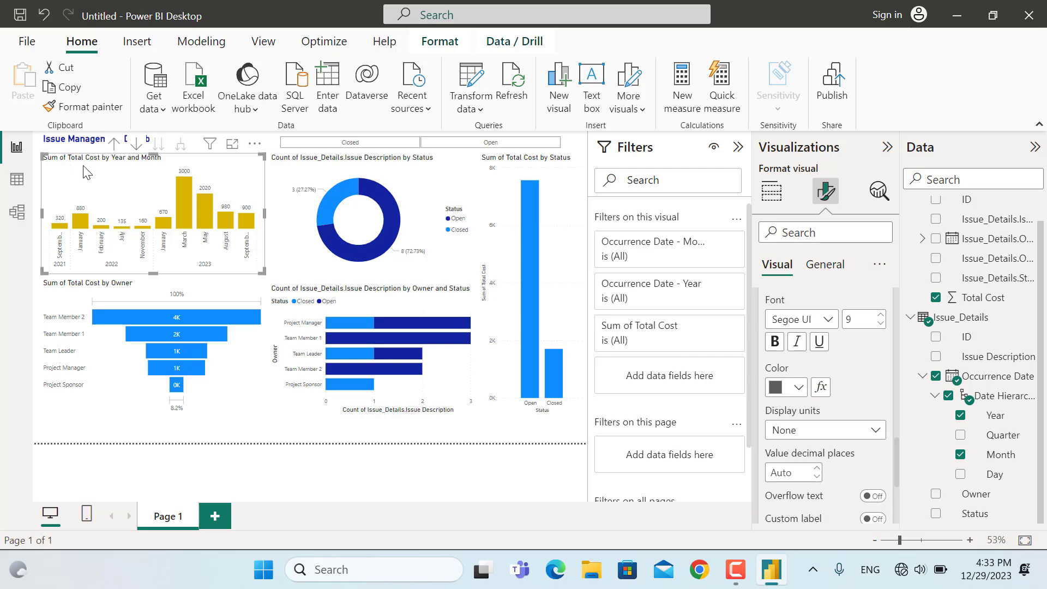
# - Change the chart title text to 'Cost by Year and Month' and make it bold
pyautogui.click(814, 267)
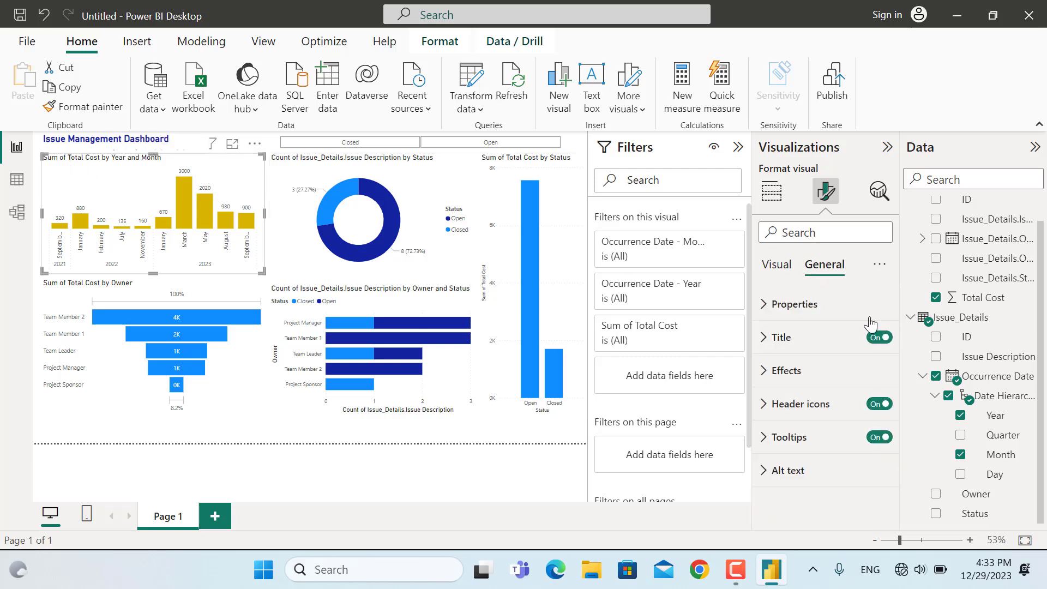
pyautogui.click(785, 337)
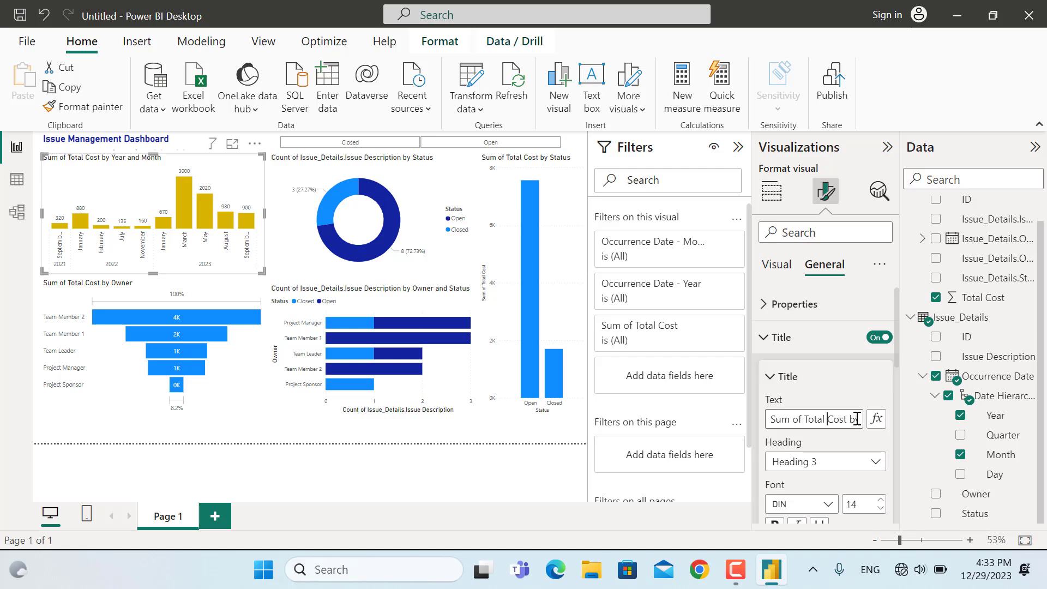
pyautogui.press('BackSpace')
pyautogui.press('BackSpace')
pyautogui.press('BackSpace')
pyautogui.press('BackSpace')
pyautogui.press('BackSpace')
pyautogui.press('BackSpace')
pyautogui.press('BackSpace')
pyautogui.press('BackSpace')
pyautogui.press('BackSpace')
pyautogui.press('BackSpace')
pyautogui.press('BackSpace')
pyautogui.press('BackSpace')
pyautogui.press('BackSpace')
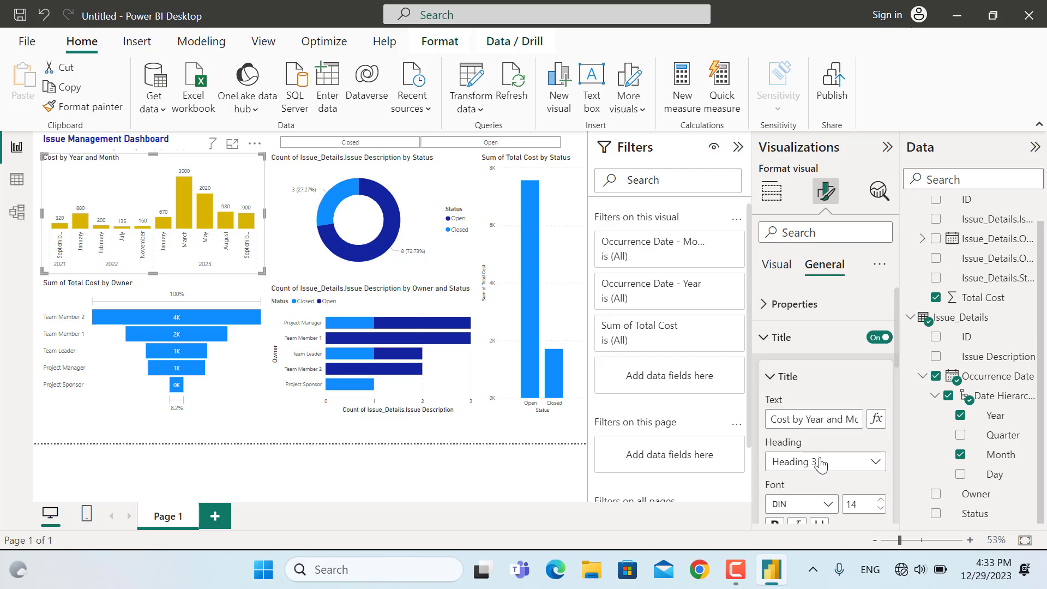
pyautogui.scroll(-1, 807, 491)
pyautogui.click(782, 479)
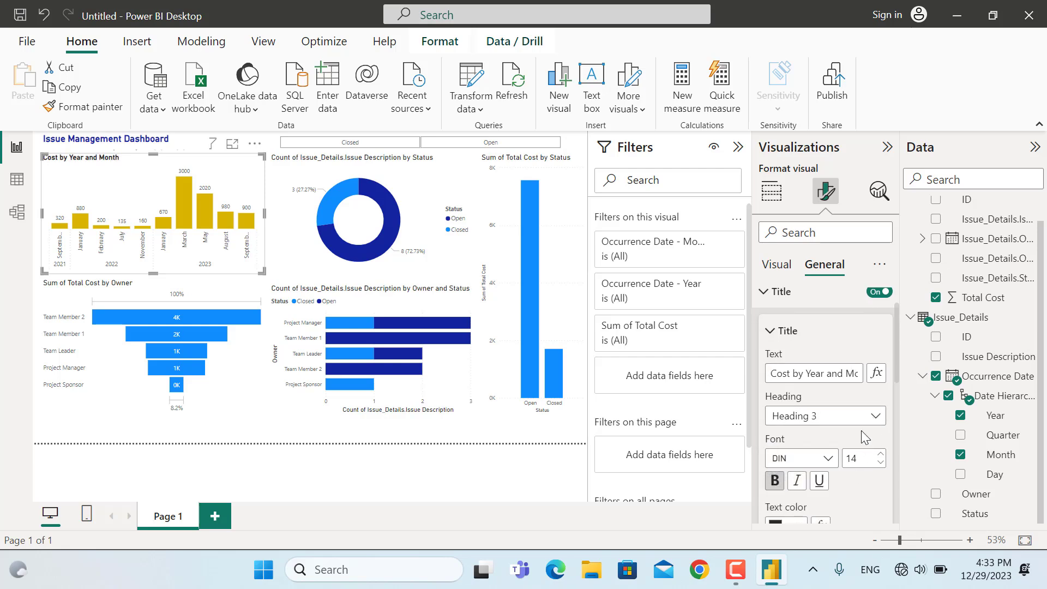
pyautogui.click(508, 481)
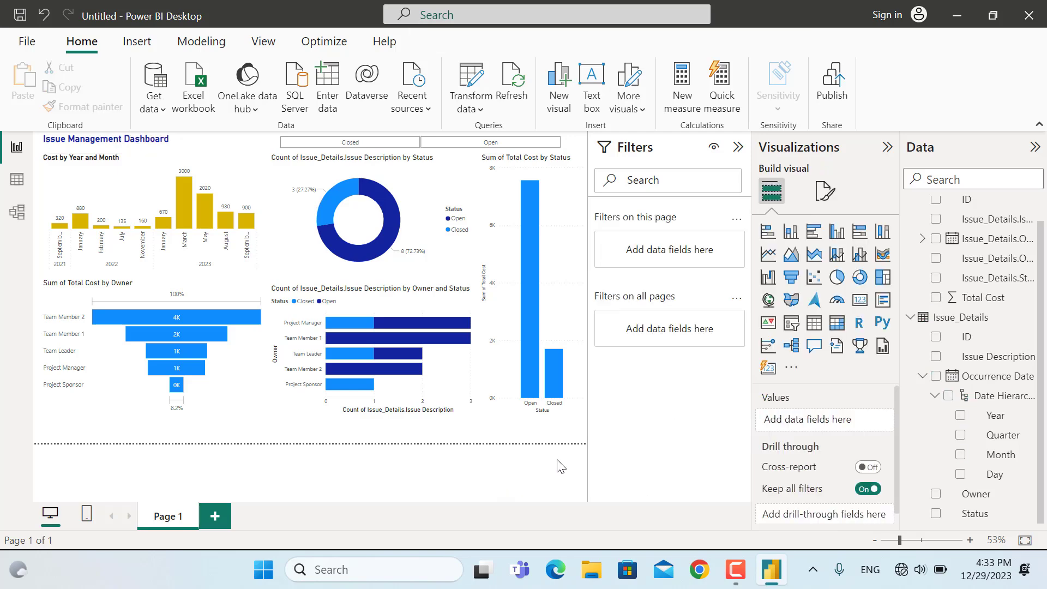
# - Turn off the owner funnel's conversion-rate labels
pyautogui.click(251, 351)
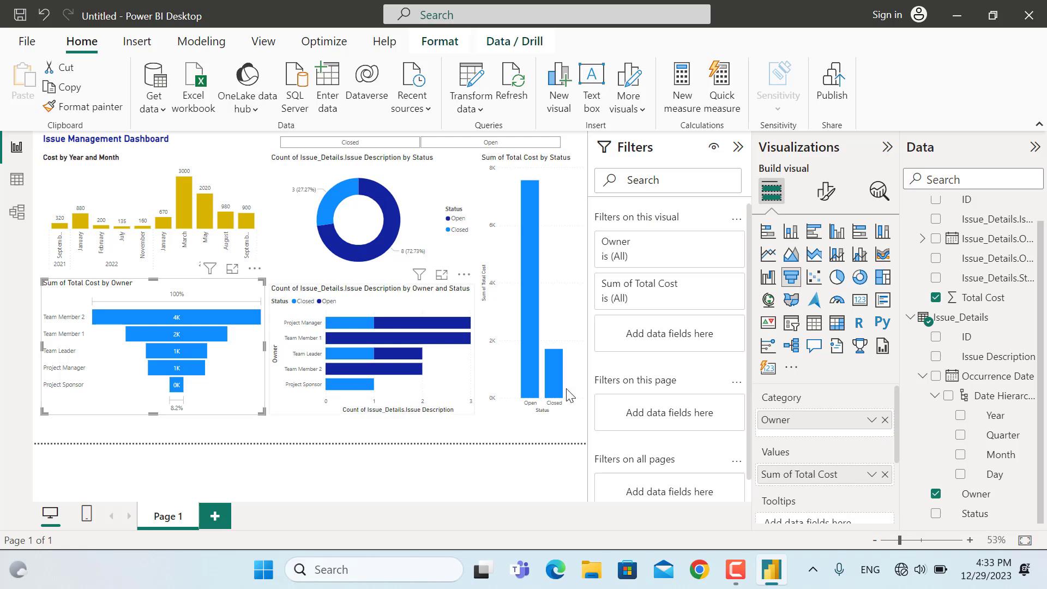
pyautogui.click(826, 191)
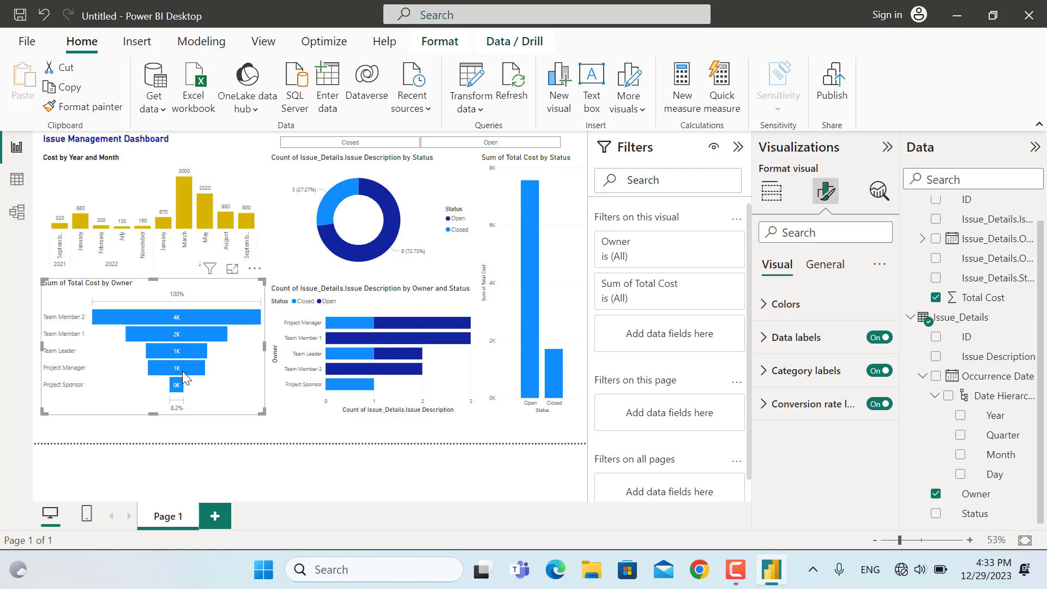
pyautogui.click(885, 404)
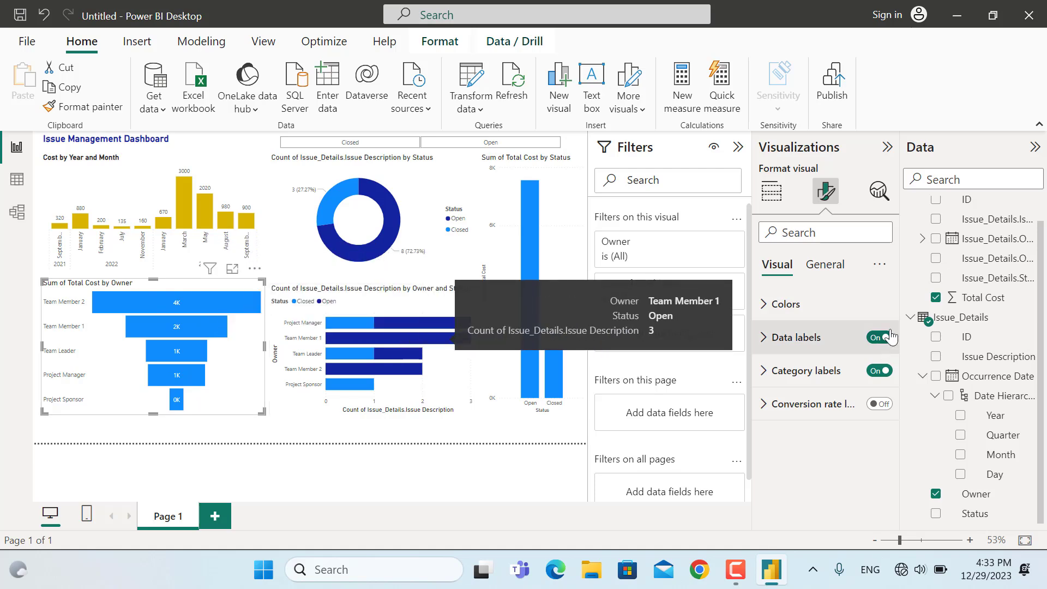
# - Make the funnel data labels bold full numbers with Display units set to None
pyautogui.click(762, 339)
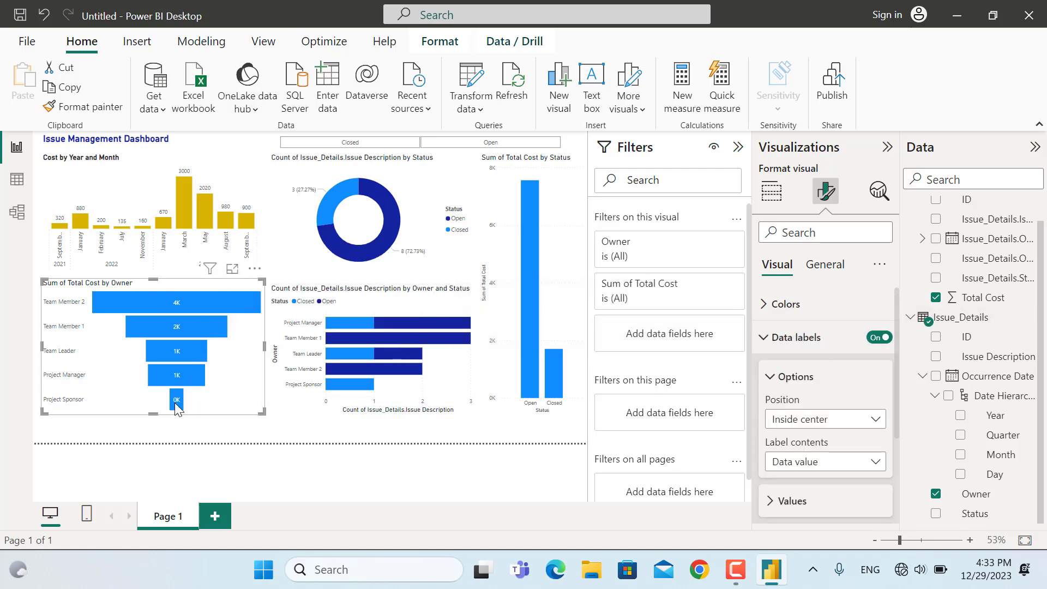
pyautogui.scroll(-1, 838, 446)
pyautogui.scroll(-1, 839, 447)
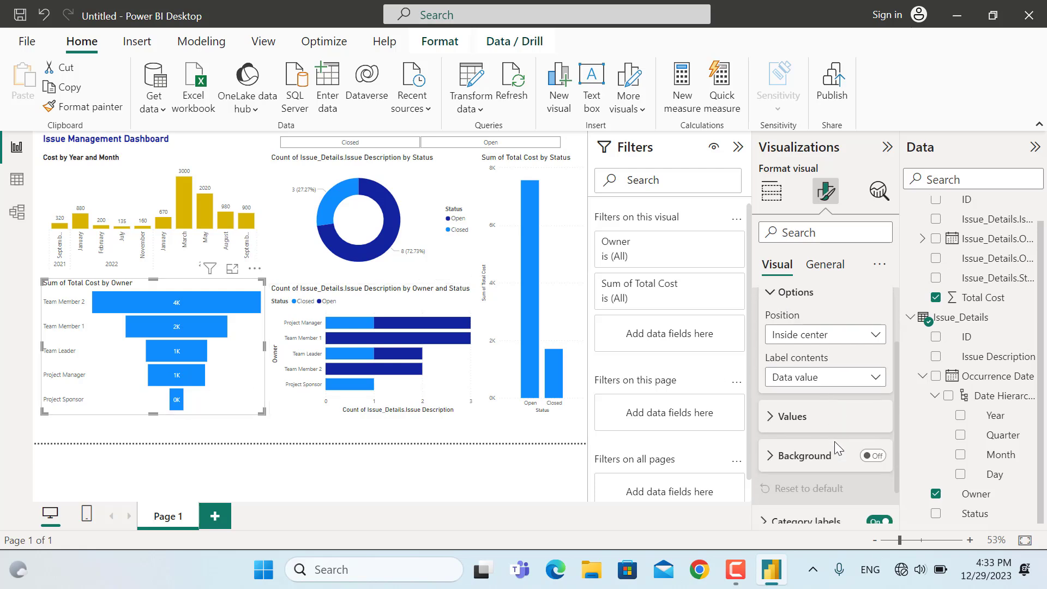
pyautogui.click(826, 418)
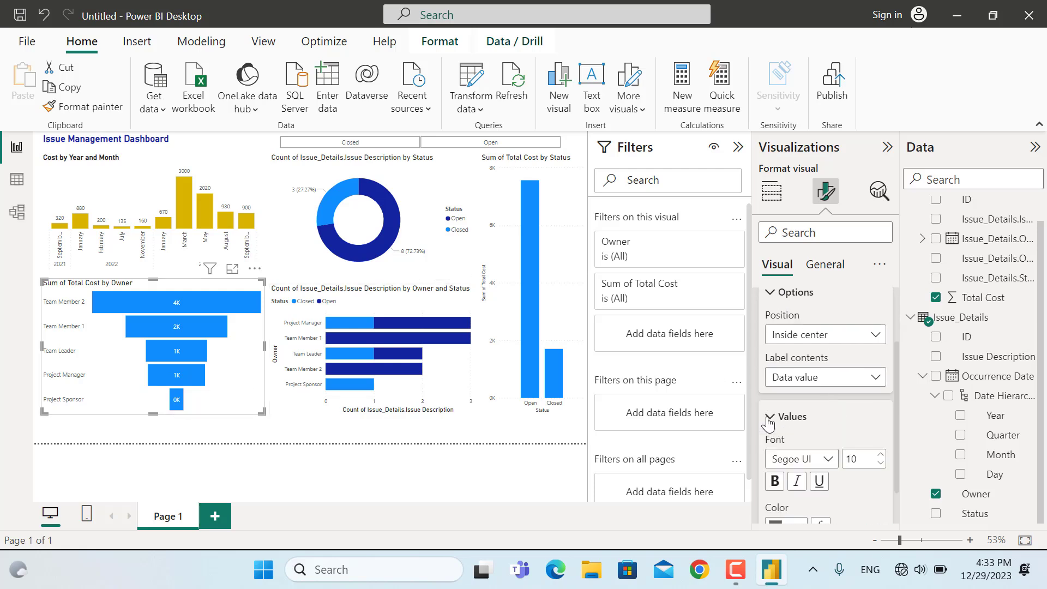
pyautogui.scroll(-3, 852, 480)
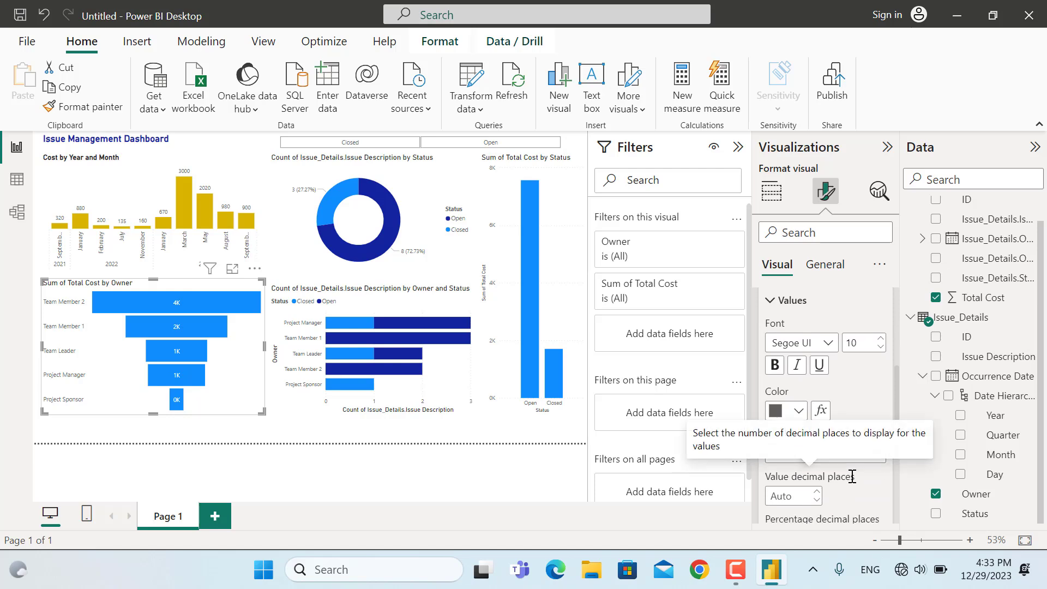
pyautogui.click(875, 433)
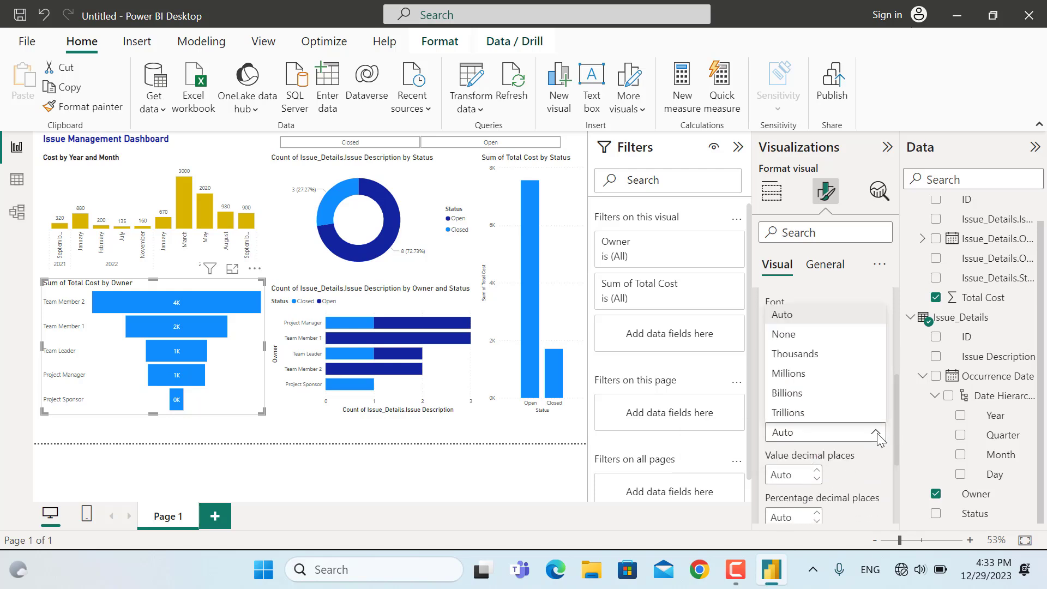
pyautogui.click(818, 336)
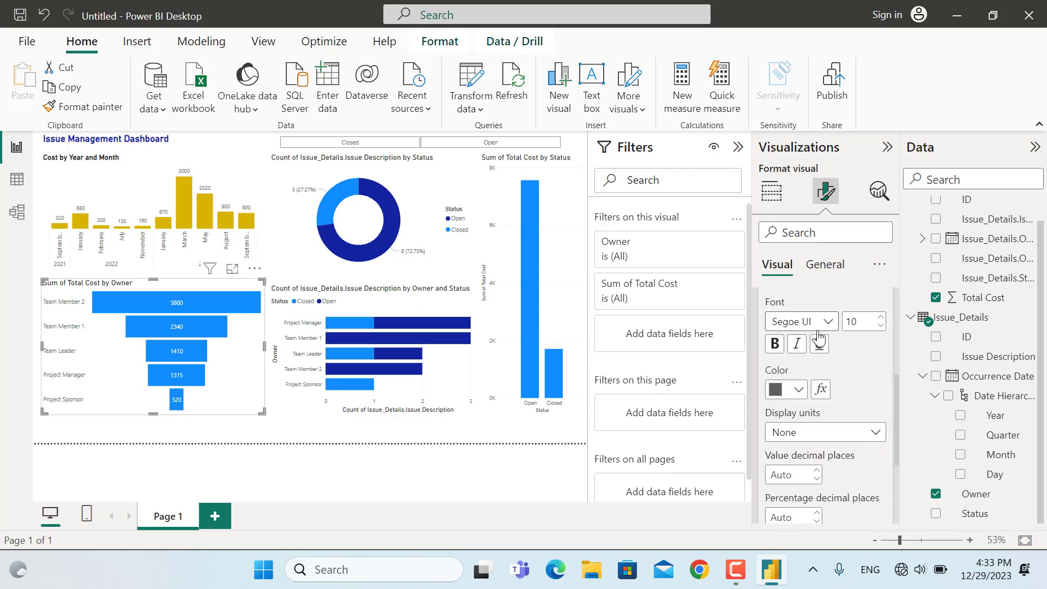
pyautogui.click(775, 345)
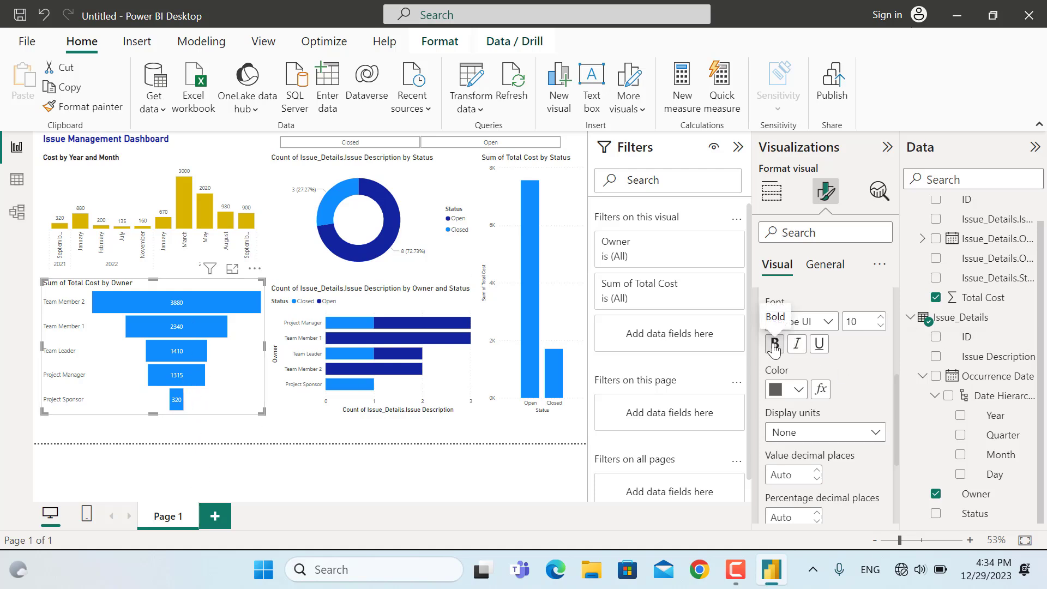
pyautogui.click(881, 319)
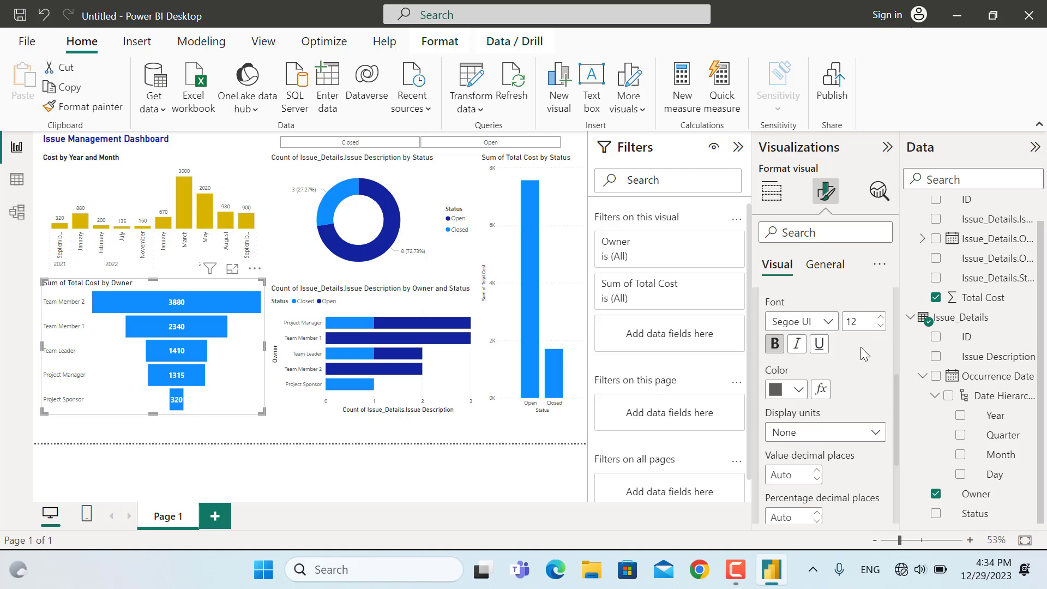
pyautogui.click(880, 325)
# - Colour the funnel bars red
pyautogui.scroll(4, 844, 375)
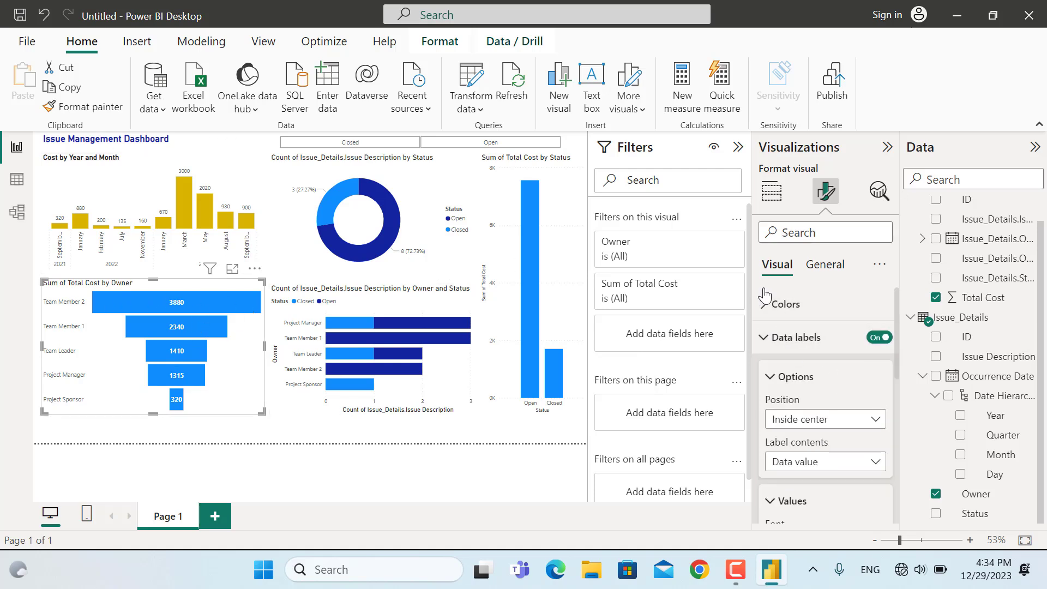
pyautogui.click(774, 303)
pyautogui.click(800, 360)
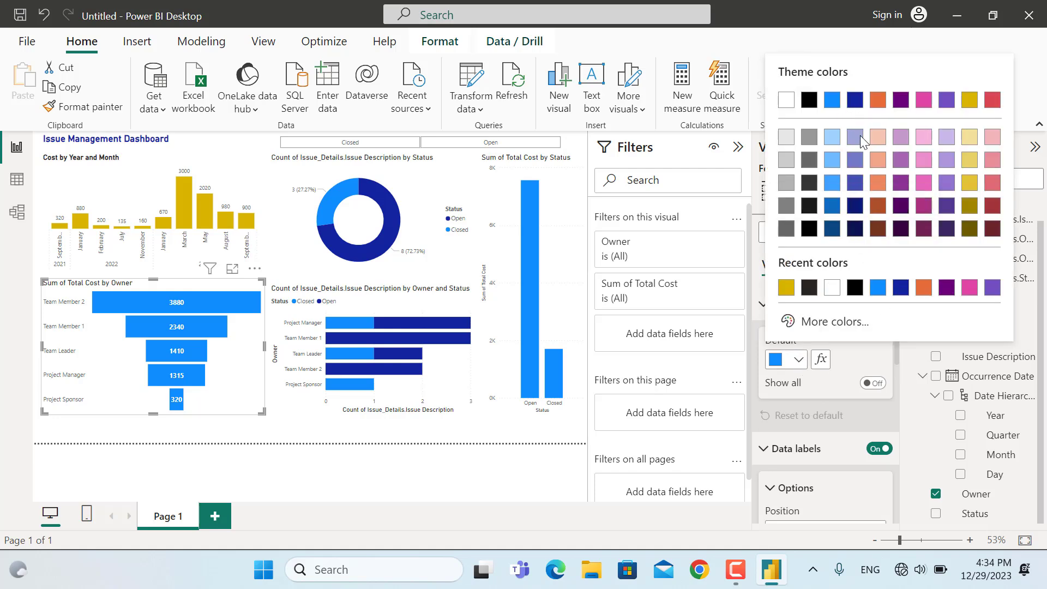
pyautogui.click(993, 101)
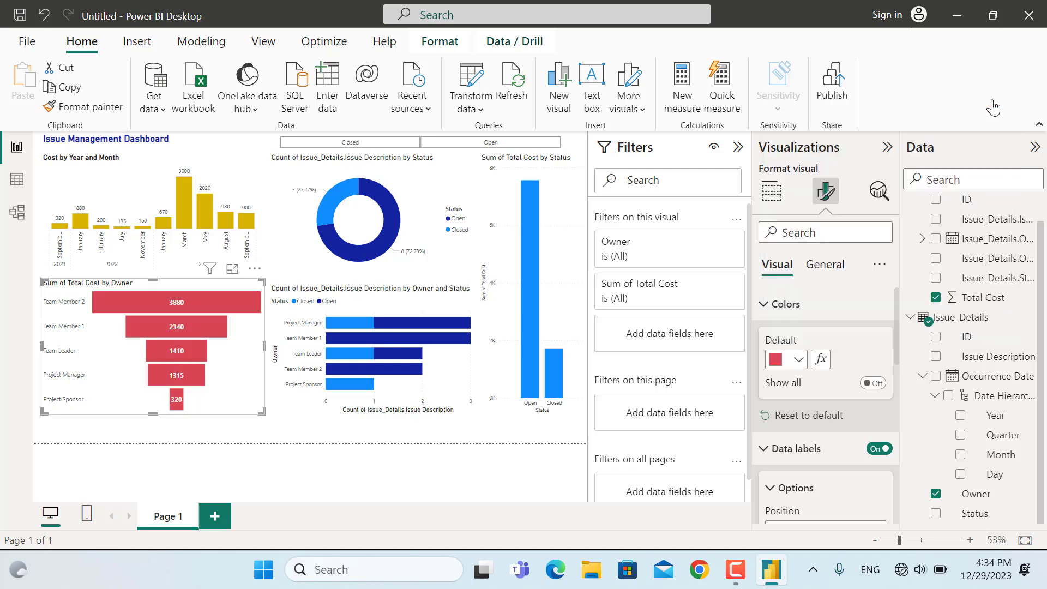
# - Collapse the Visualizations, Filters and Data panes to widen the canvas
pyautogui.click(445, 476)
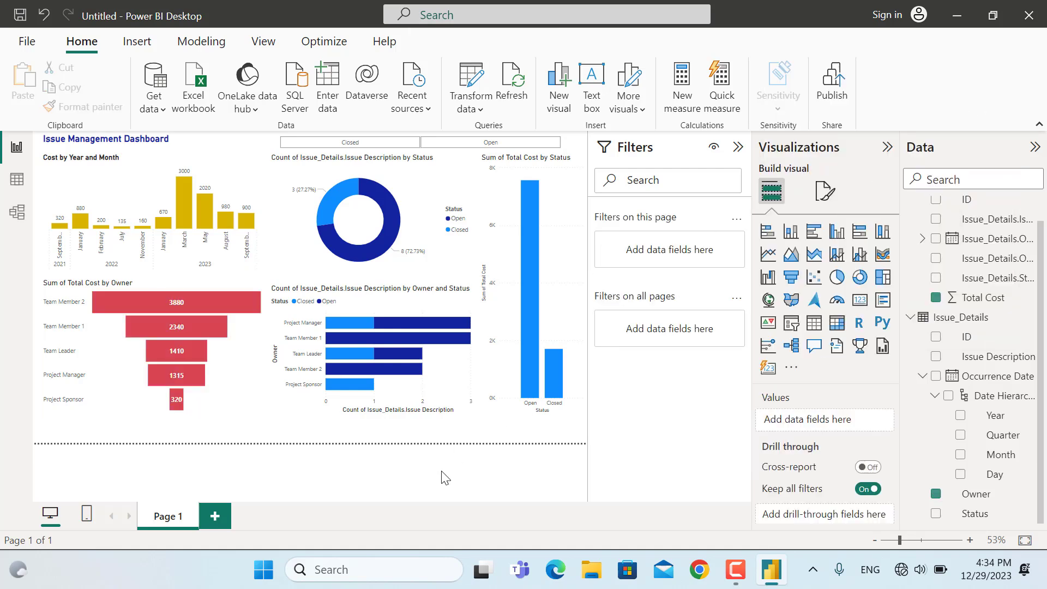
pyautogui.click(887, 147)
pyautogui.click(857, 147)
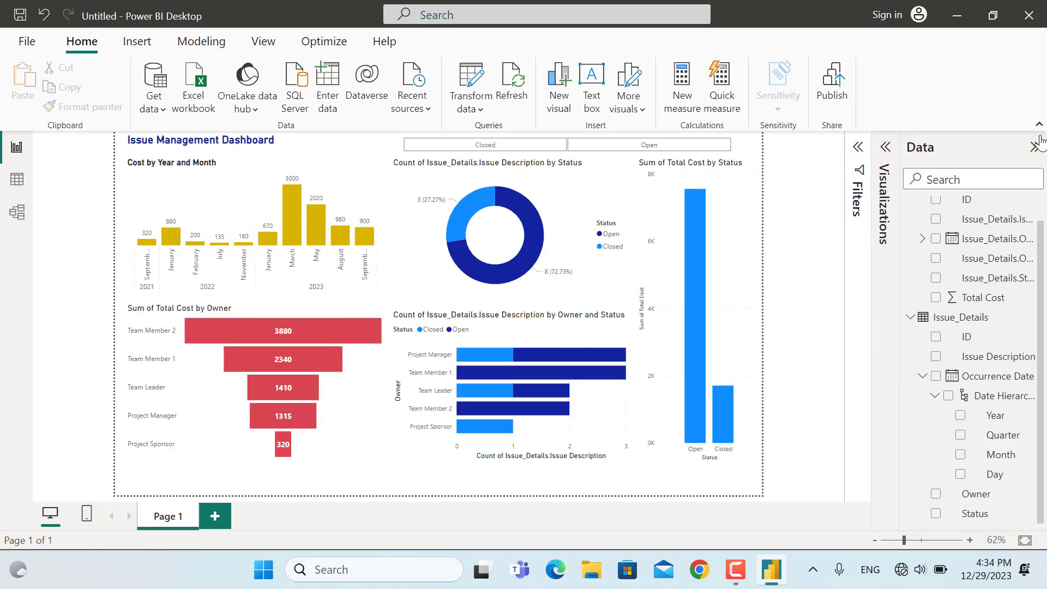
pyautogui.click(1035, 147)
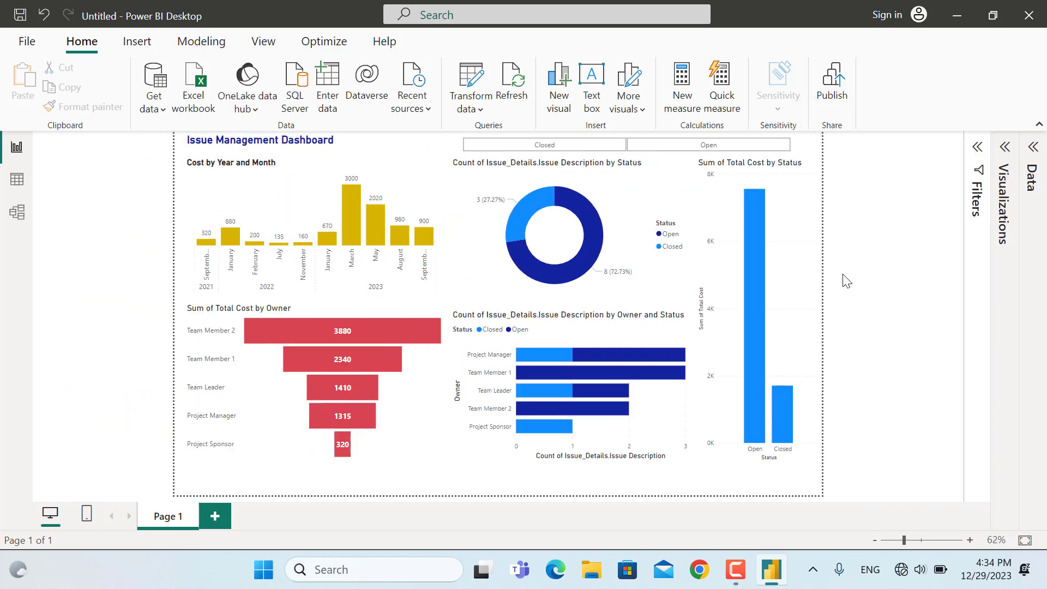